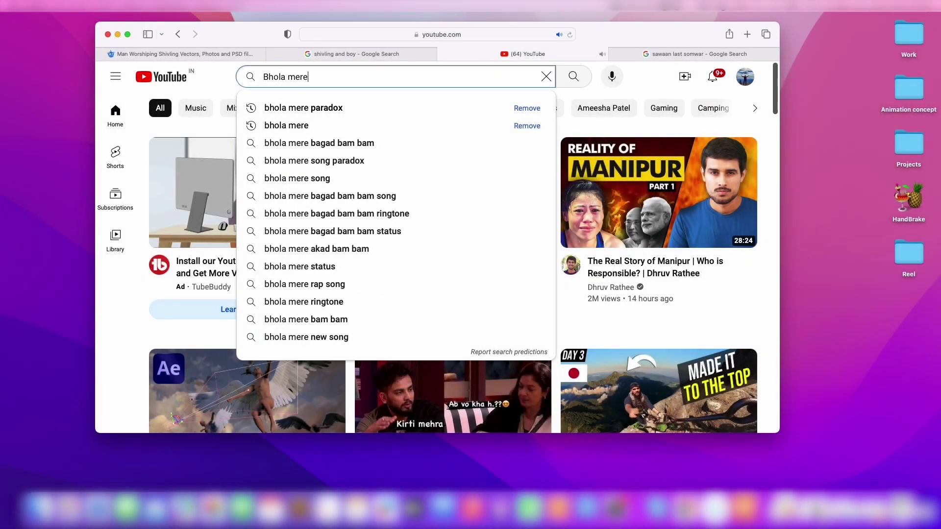
# - Search YouTube for Bhola mere shorts and copy the Bagad bambam short's share link
pyautogui.write('rts')
pyautogui.press('Return')
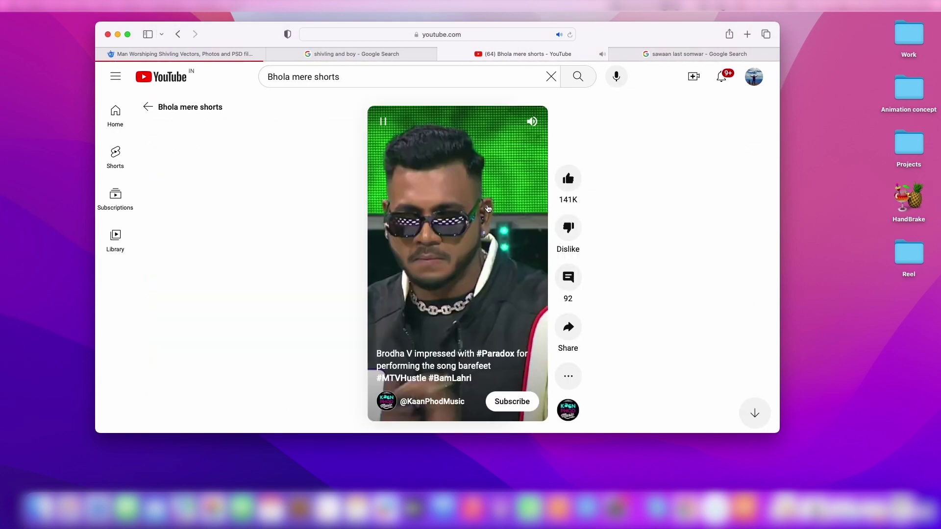
pyautogui.click(568, 327)
pyautogui.click(563, 294)
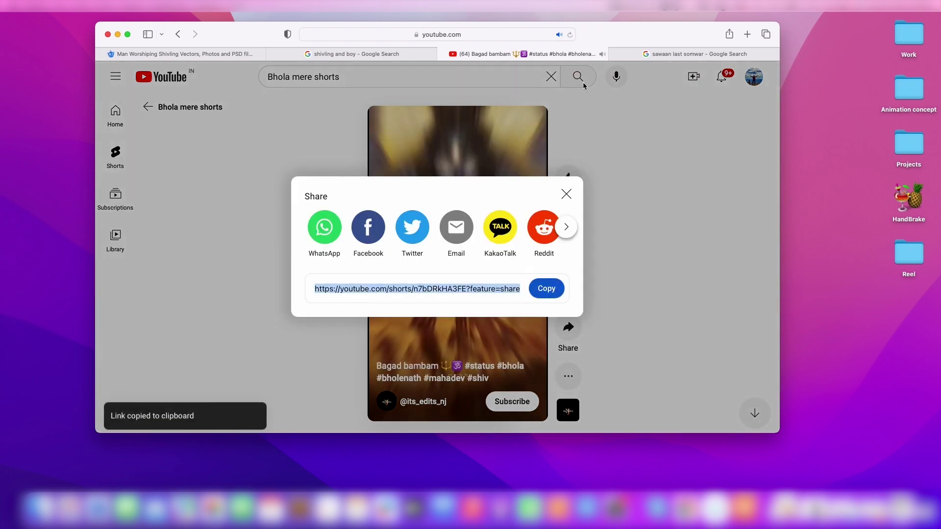
# - Find the 9xbuddy downloader in a new tab and extract the short's MP3 links
pyautogui.press('super+t')
pyautogui.write('9cbuddy')
pyautogui.press('Return')
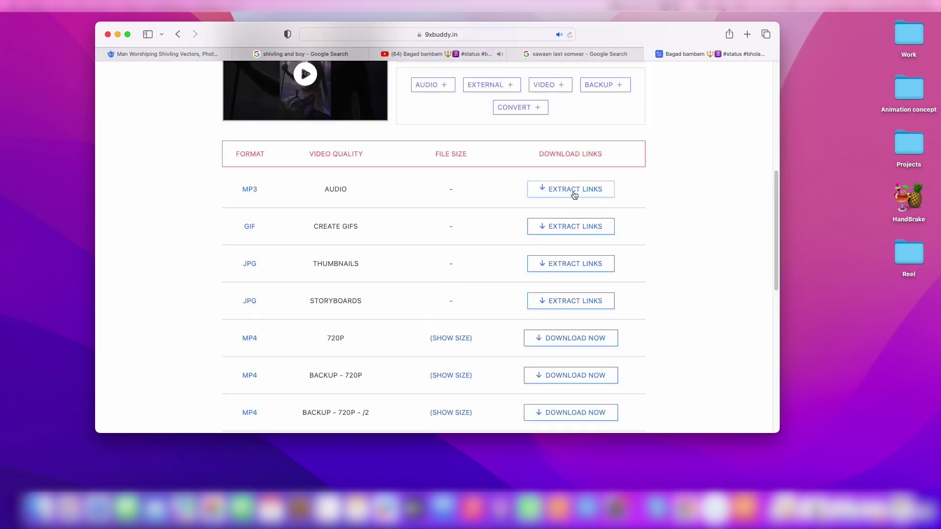
pyautogui.click(574, 194)
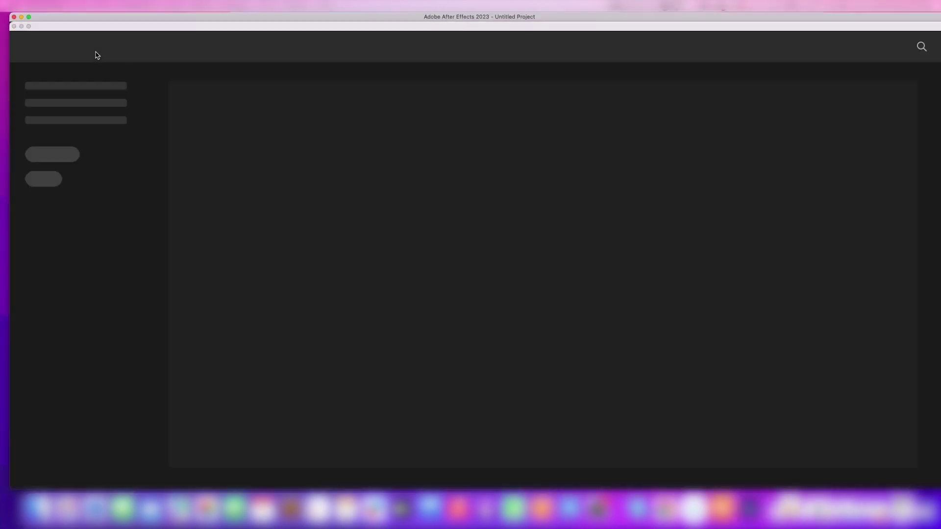
# - Import the Bagad bambam mp3 from the Shiv Sahnkar Audio folder
pyautogui.press('super+i')
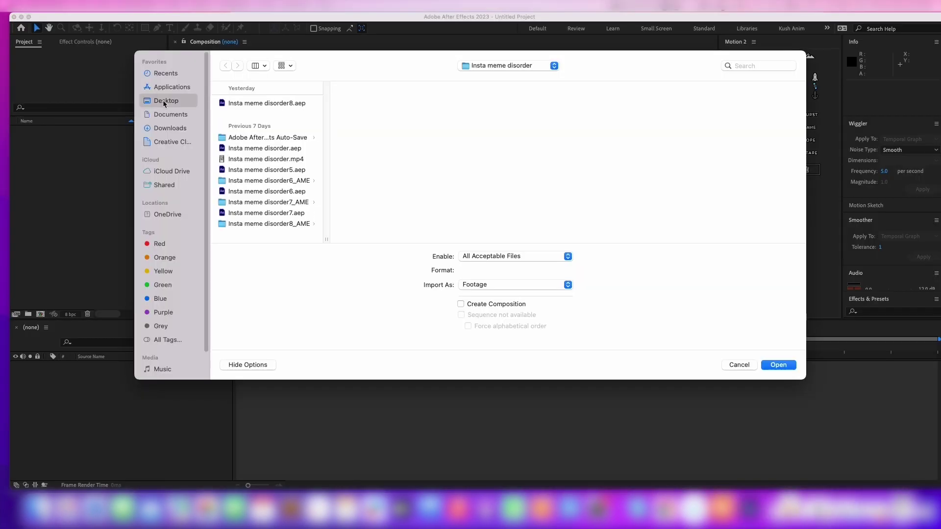
pyautogui.click(262, 173)
pyautogui.click(632, 103)
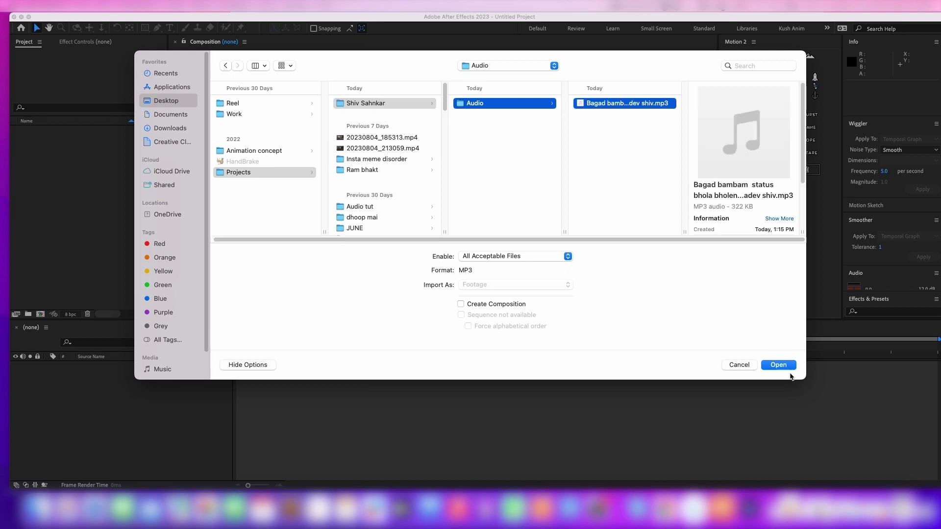
pyautogui.click(779, 365)
# - Create a 1080x1920 composition for the song and rename it Shiv shankar
pyautogui.click(361, 205)
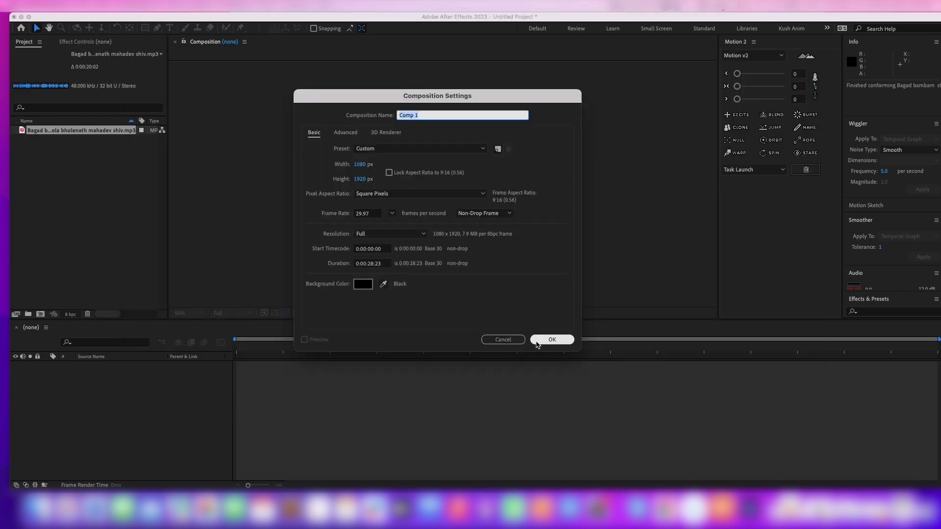
pyautogui.click(538, 341)
pyautogui.press('Return')
pyautogui.write('Sh')
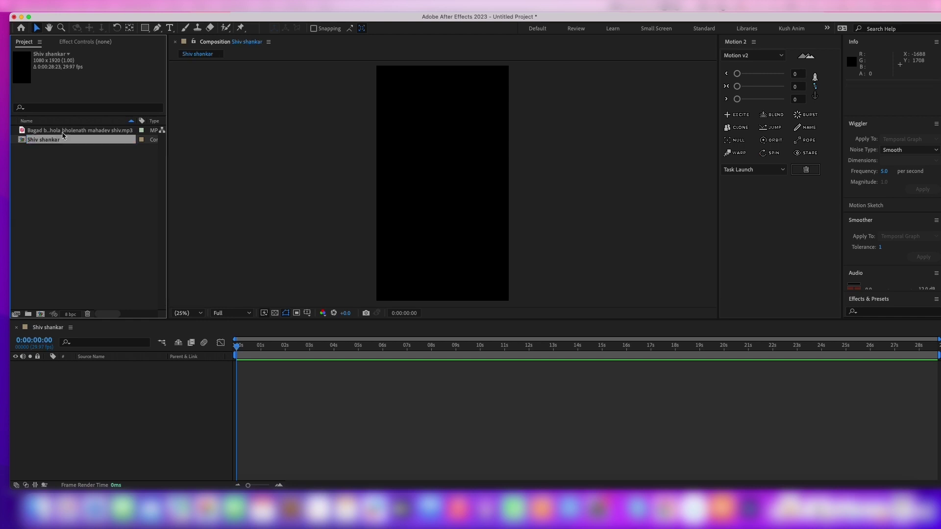
# - Add the song to the timeline, import images-6.jpeg and the businessman photo, and place the businessman photo
pyautogui.moveTo(81, 393); pyautogui.dragTo(82, 393)
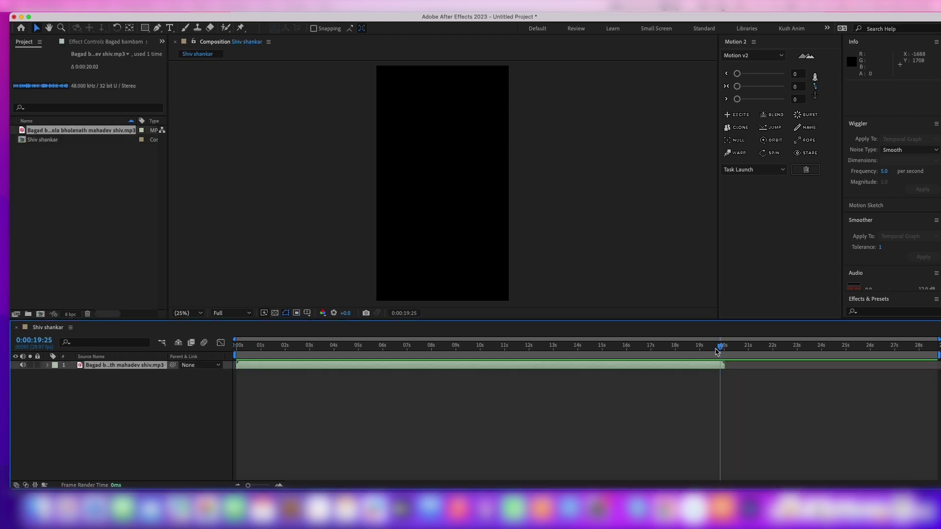
pyautogui.press('l')
pyautogui.press('l')
pyautogui.press('super+i')
pyautogui.click(268, 103)
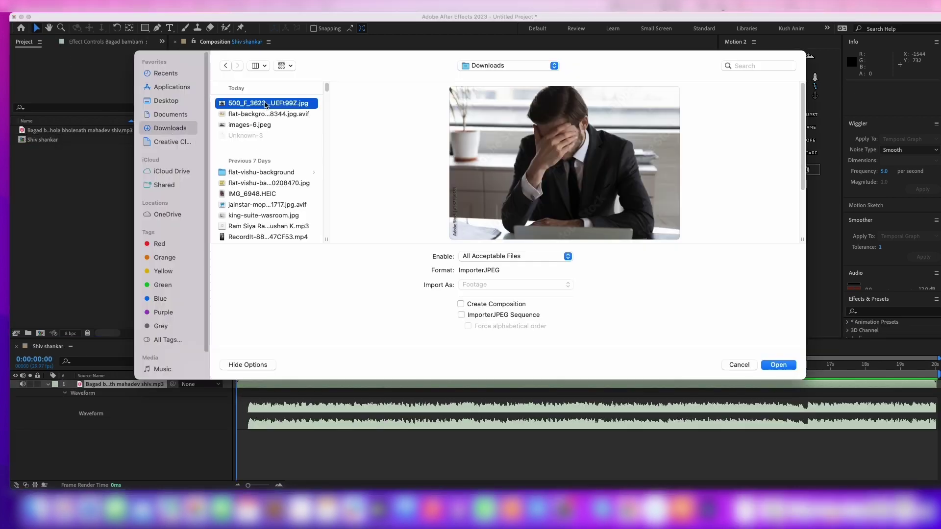
pyautogui.keyDown('shift'); pyautogui.click(269, 113); pyautogui.keyUp('shift')
pyautogui.click(249, 124)
pyautogui.keyDown('super'); pyautogui.click(268, 103); pyautogui.keyUp('super')
pyautogui.click(779, 364)
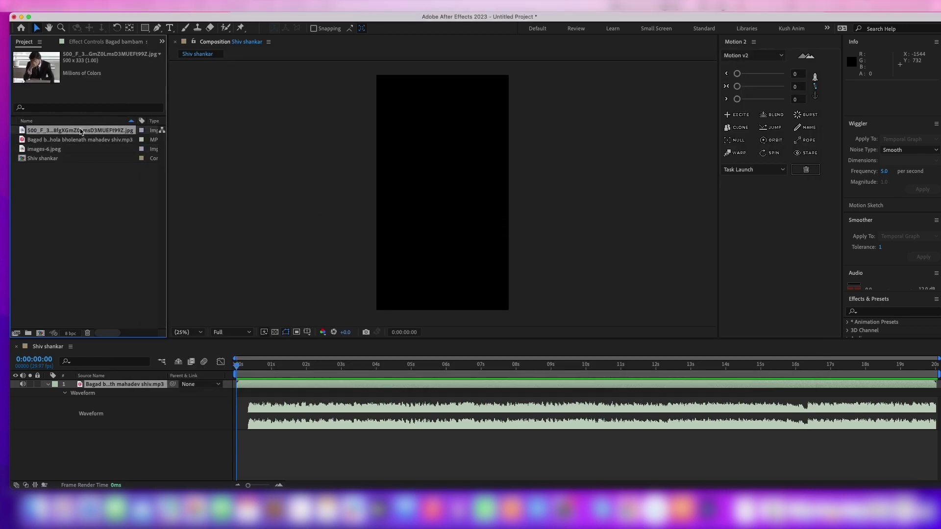
pyautogui.moveTo(79, 131); pyautogui.dragTo(118, 389)
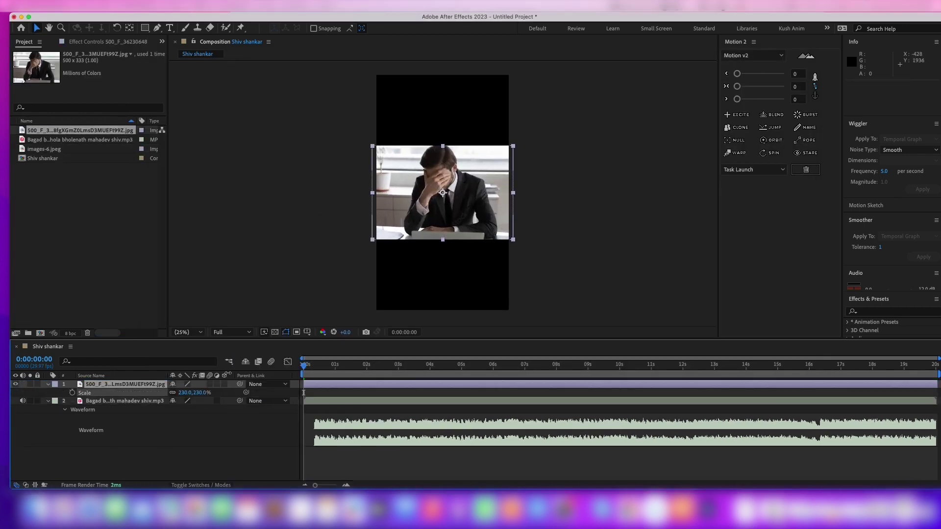
# - Save the Shiva worship image from the browser search results to Downloads
pyautogui.press('super+Tab')
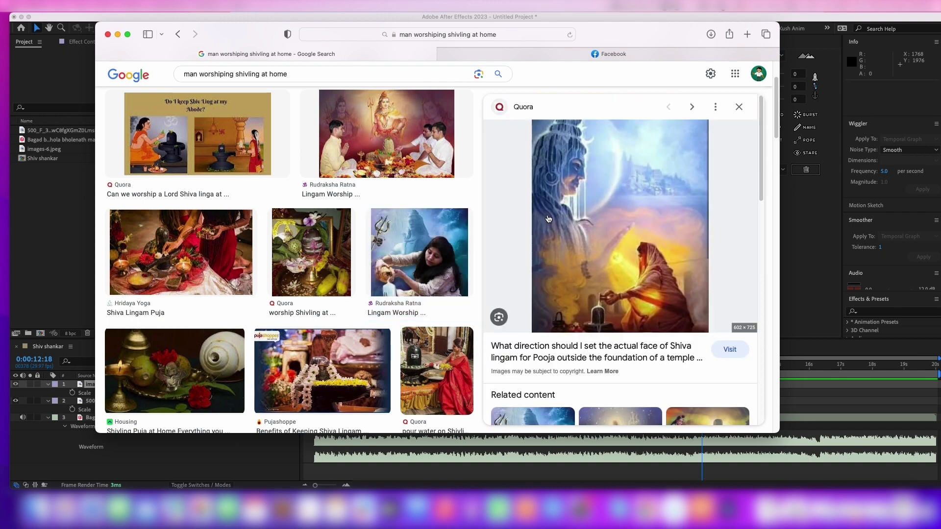
pyautogui.rightClick(601, 187)
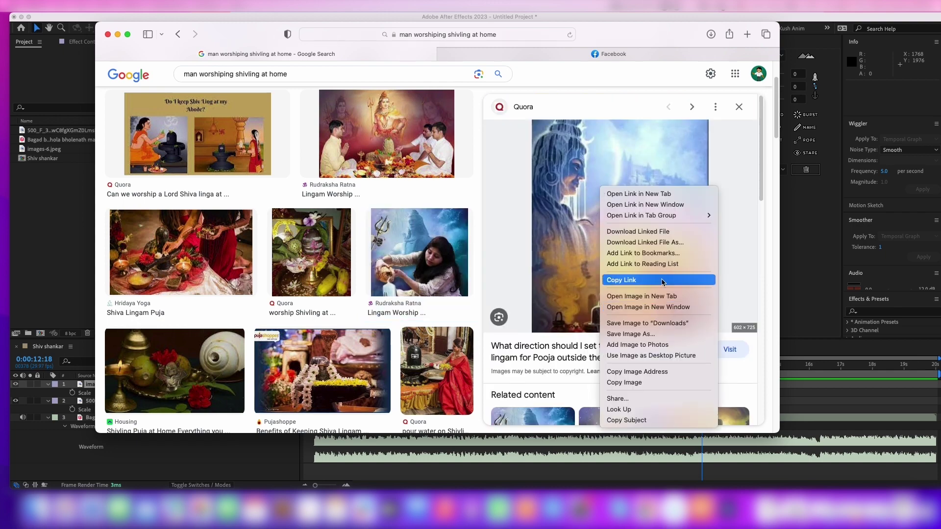
pyautogui.click(687, 323)
# - Scale the Shiva image layer to 194% and open the imported Tea Final comp
pyautogui.press('s')
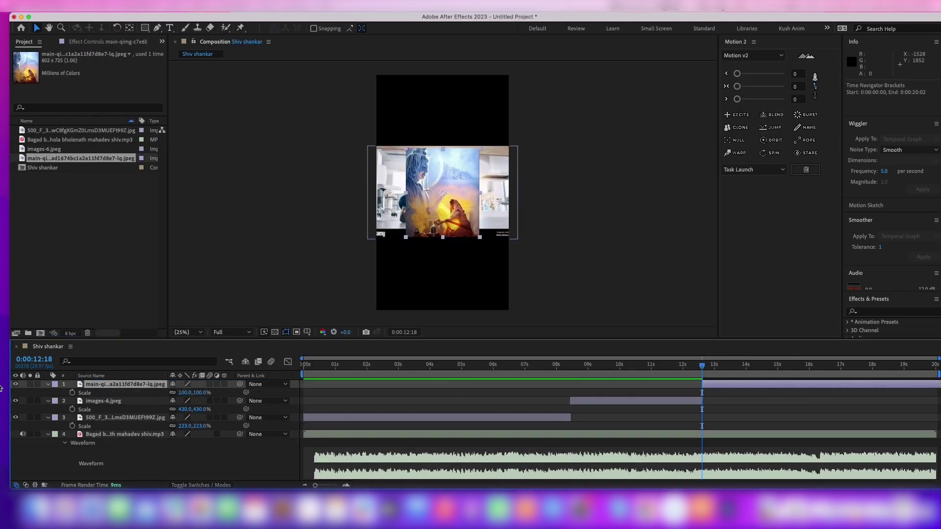
pyautogui.moveTo(193, 393); pyautogui.dragTo(240, 393)
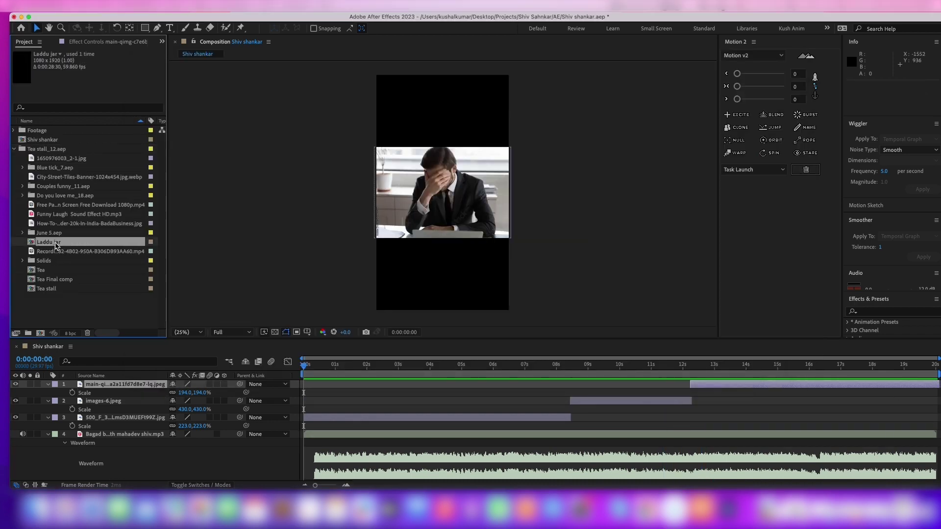
pyautogui.click(68, 281)
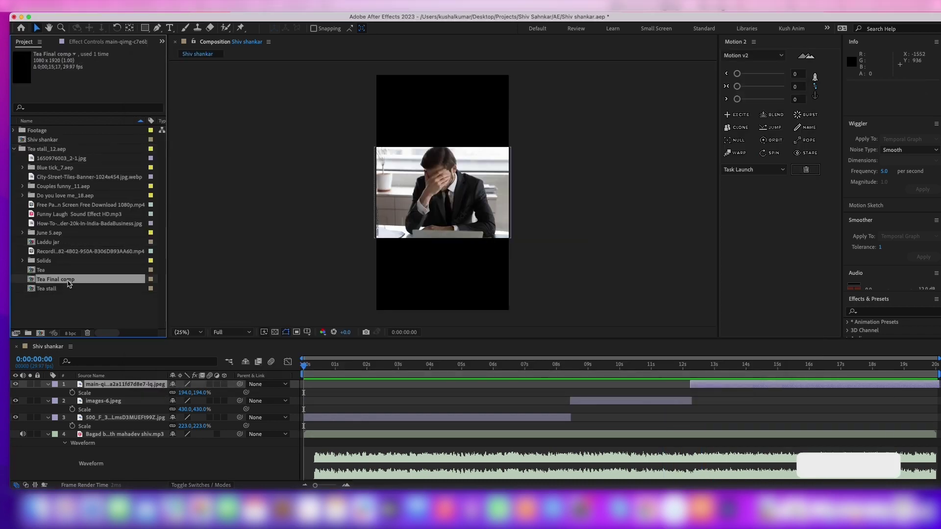
pyautogui.doubleClick(69, 282)
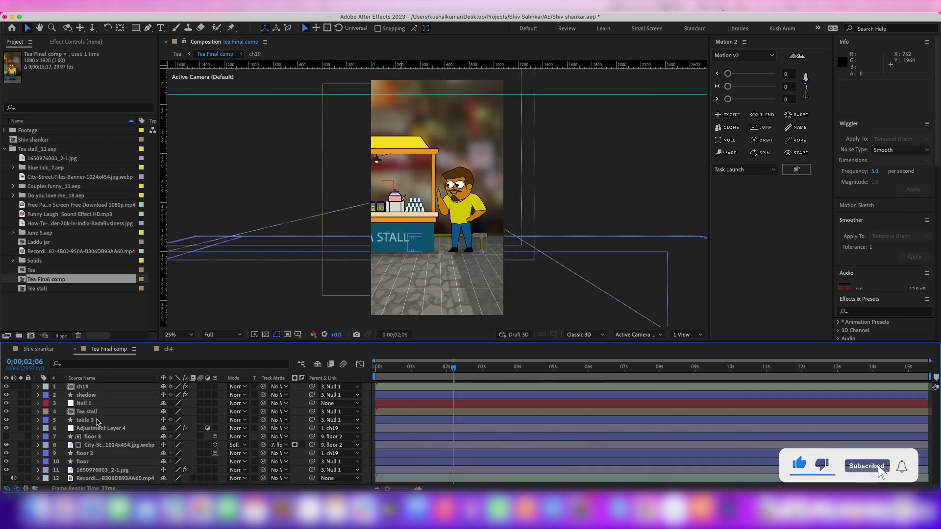
# - Delete the floor and table layers, put ch19 behind Tea stall, and keep only Base and shadow
pyautogui.press('Delete')
pyautogui.moveTo(97, 422); pyautogui.dragTo(97, 432)
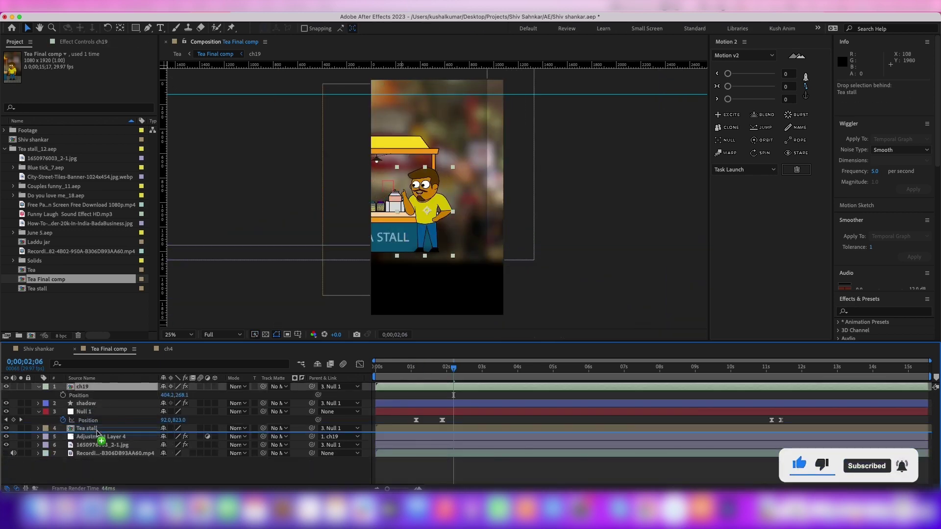
pyautogui.doubleClick(88, 420)
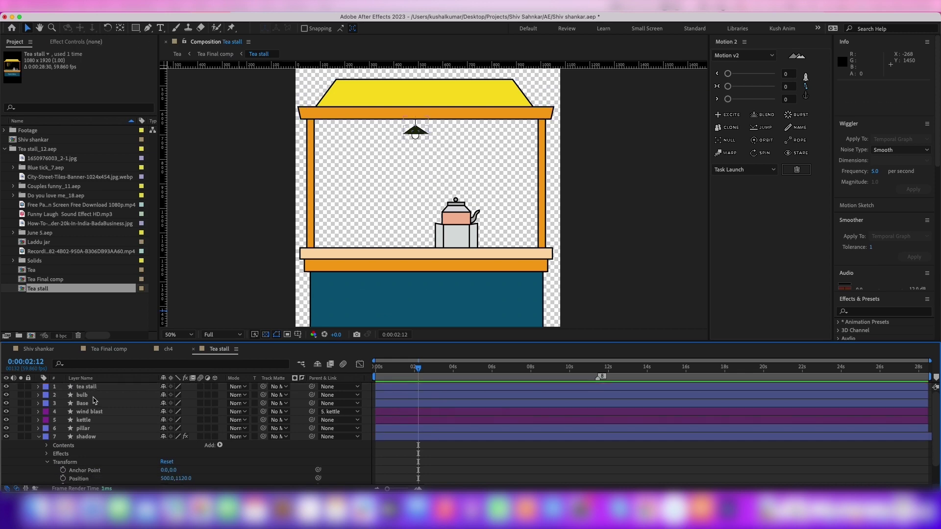
pyautogui.press('Delete')
pyautogui.click(84, 395)
pyautogui.press('Delete')
pyautogui.press('Delete')
pyautogui.click(39, 395)
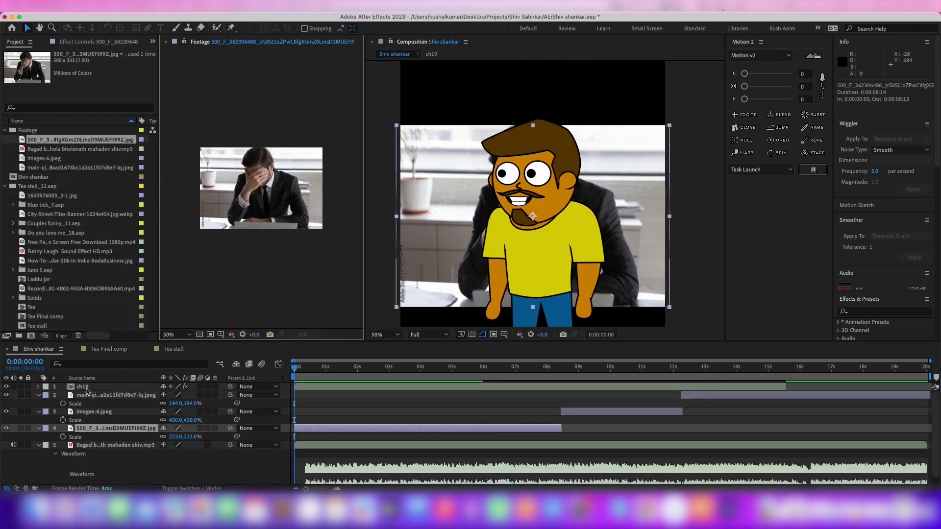
# - Open the ch19 character precomp in the Kush Anim workspace
pyautogui.doubleClick(83, 387)
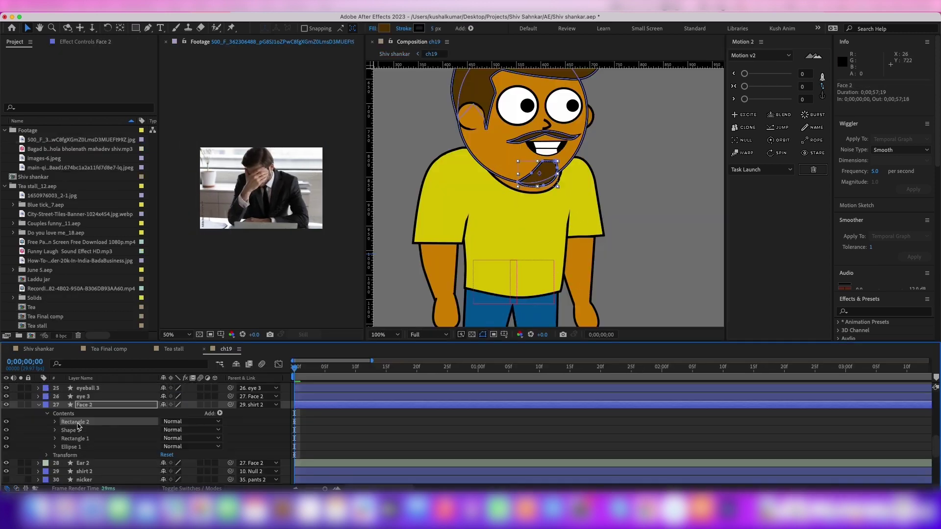
pyautogui.scroll(2, 501, 198)
pyautogui.scroll(-2, 123, 406)
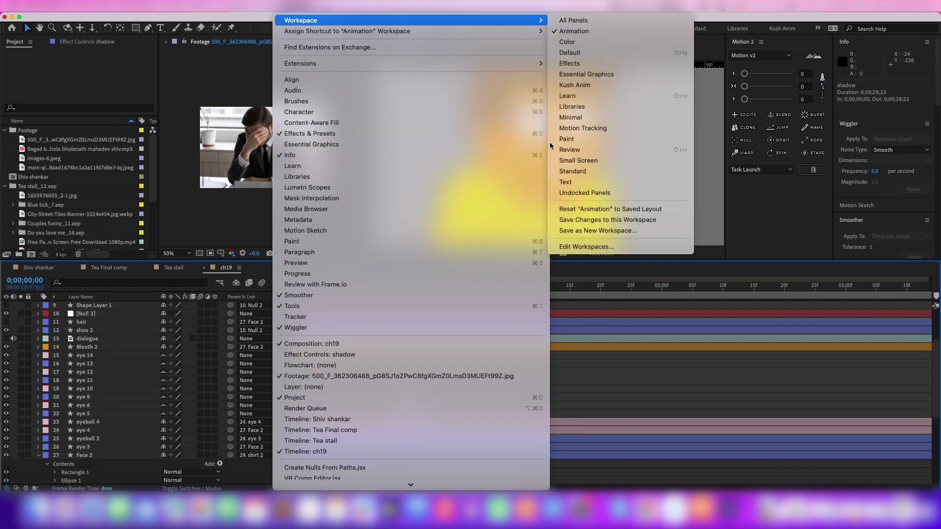
pyautogui.click(546, 150)
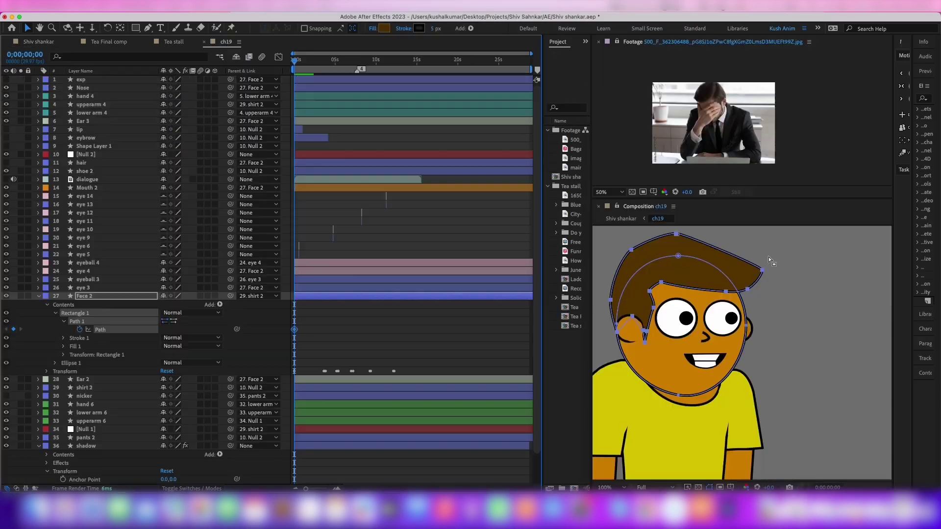
pyautogui.scroll(-1, 683, 319)
pyautogui.scroll(1, 646, 289)
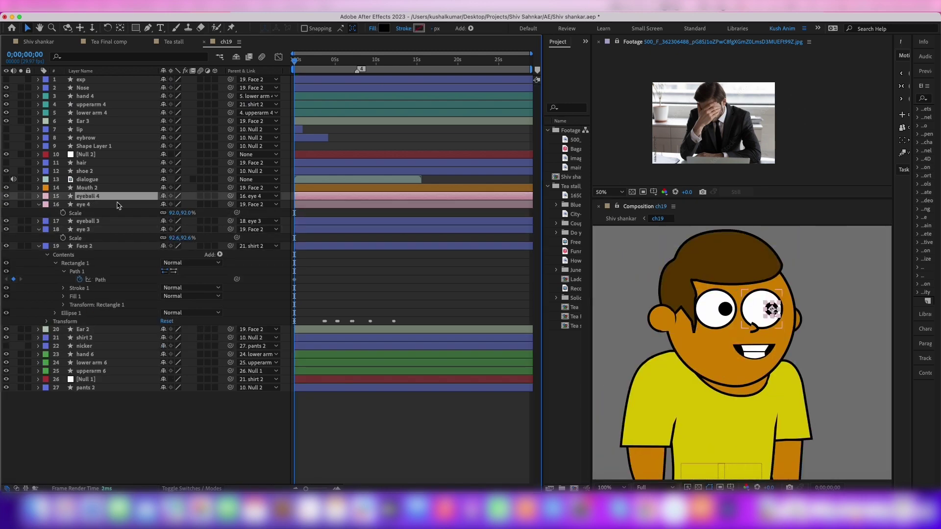
# - Show Position on eyeball 4 and eyeball 3 to keyframe them at 0s
pyautogui.keyDown('shift'); pyautogui.click(88, 221); pyautogui.keyUp('shift')
pyautogui.press('p')
pyautogui.click(63, 238)
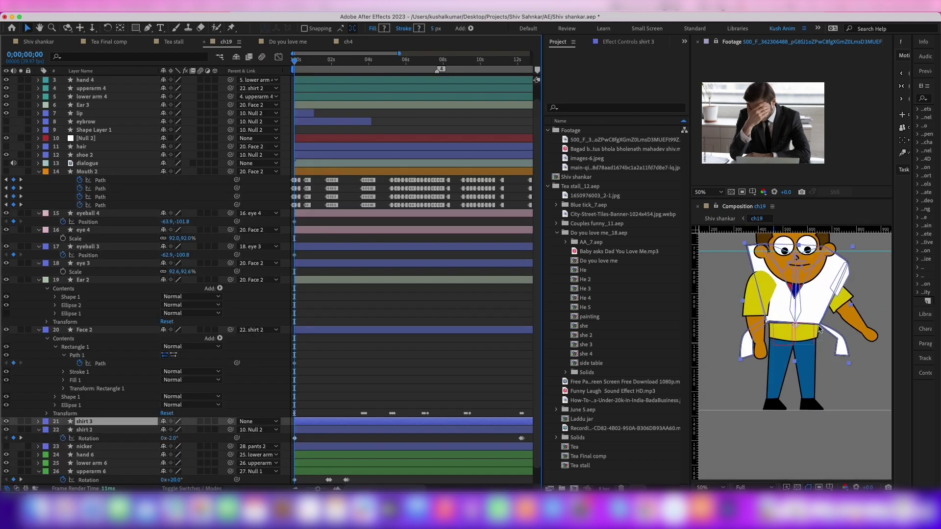
# - Nudge shirt 3 down onto ch19's body and reveal its Scale property
pyautogui.press('super+z')
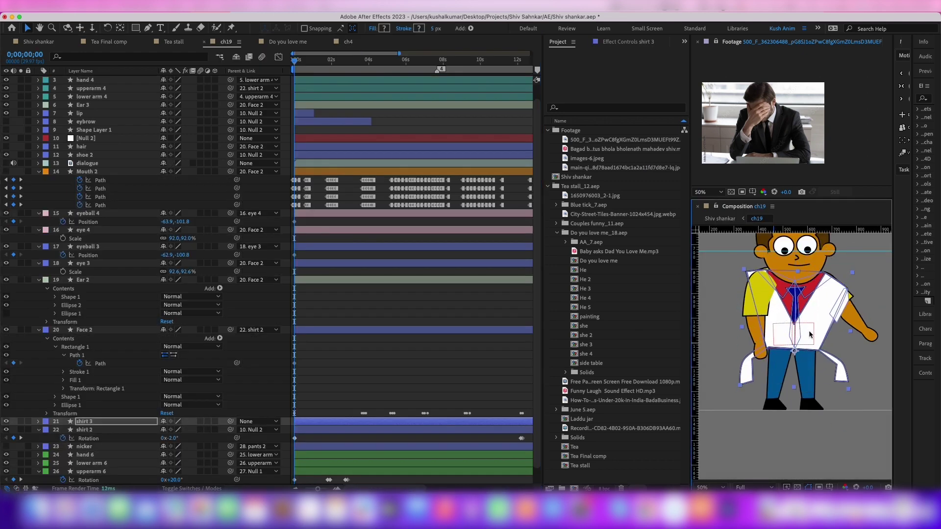
pyautogui.press('s')
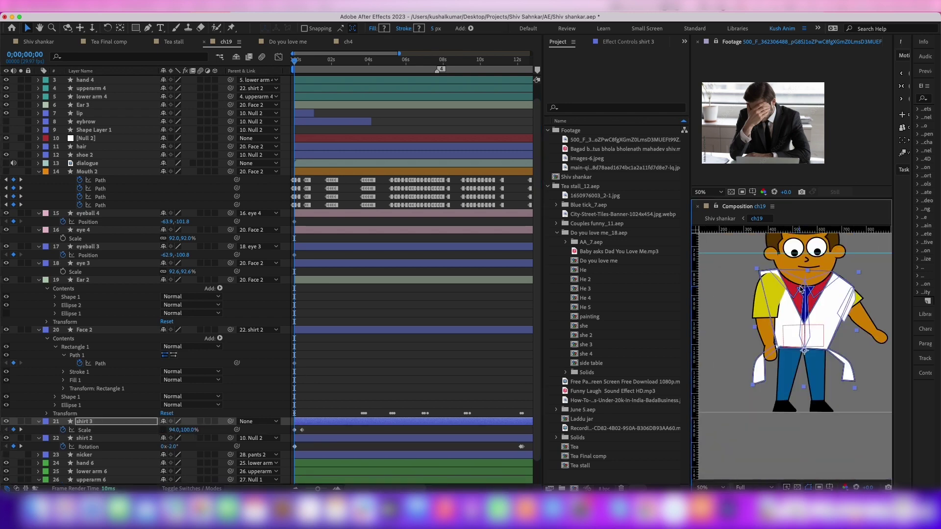
pyautogui.scroll(2, 767, 329)
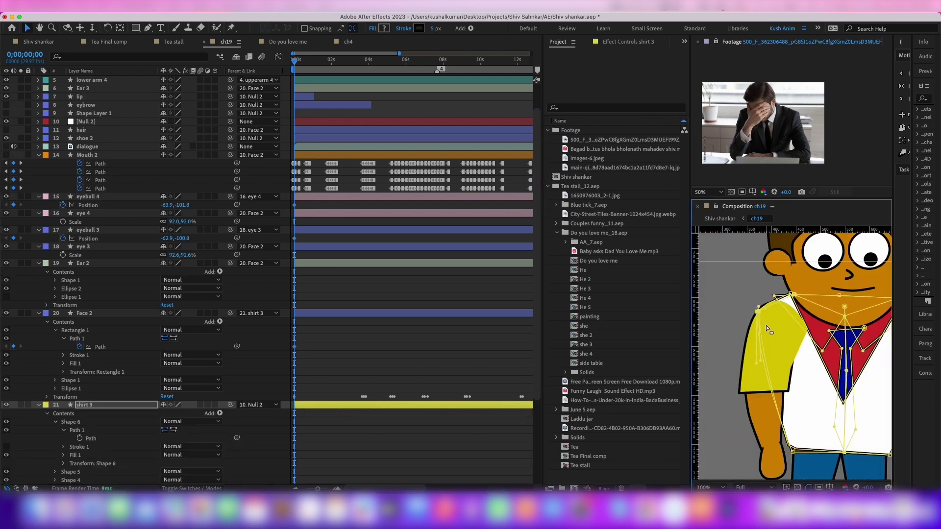
pyautogui.scroll(-2, 770, 336)
pyautogui.scroll(-3, 147, 343)
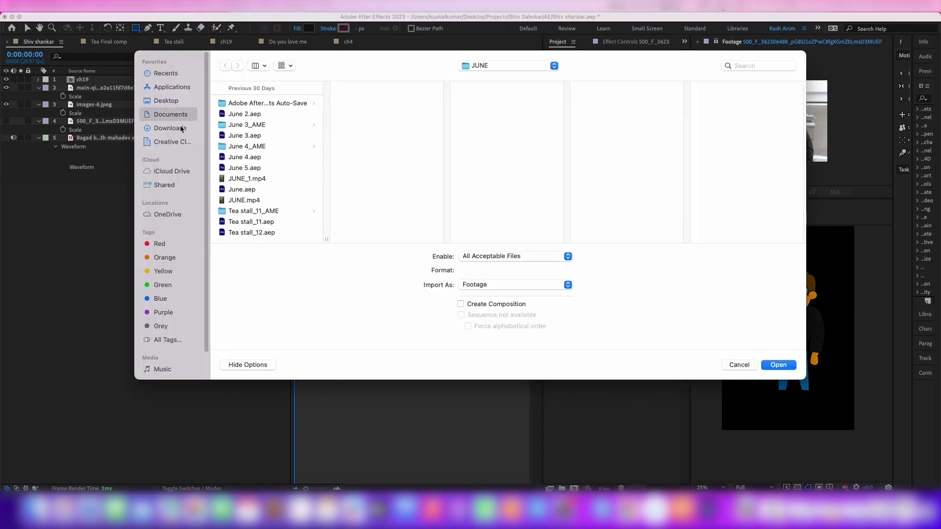
# - Import the office image as the background, scale it to 88% and blur it at 90
pyautogui.click(182, 129)
pyautogui.click(273, 98)
pyautogui.doubleClick(273, 99)
pyautogui.moveTo(613, 140); pyautogui.dragTo(82, 202)
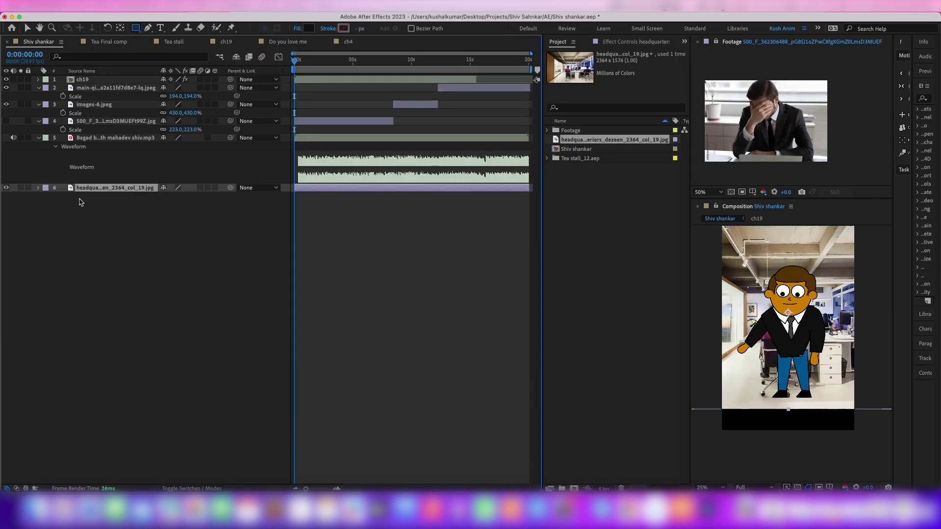
pyautogui.press('s')
pyautogui.moveTo(186, 196); pyautogui.dragTo(174, 203)
pyautogui.write('50')
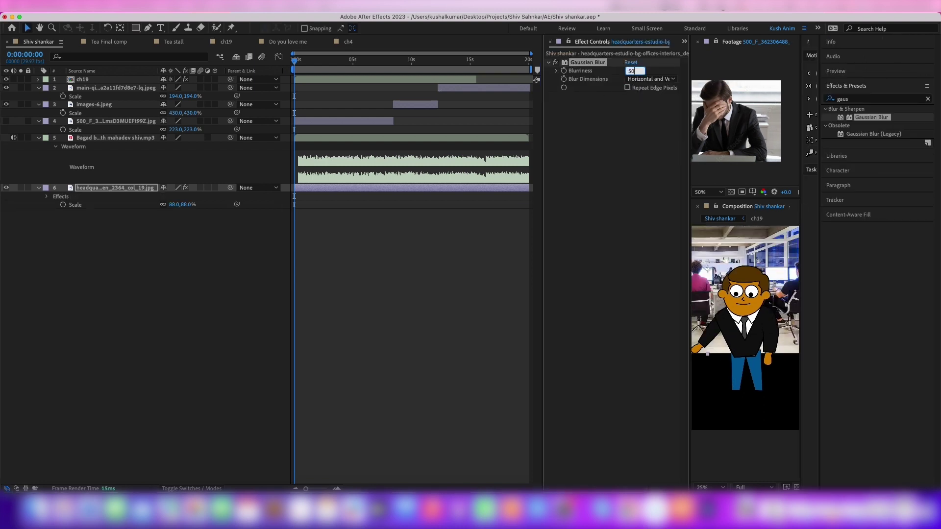
pyautogui.write('90')
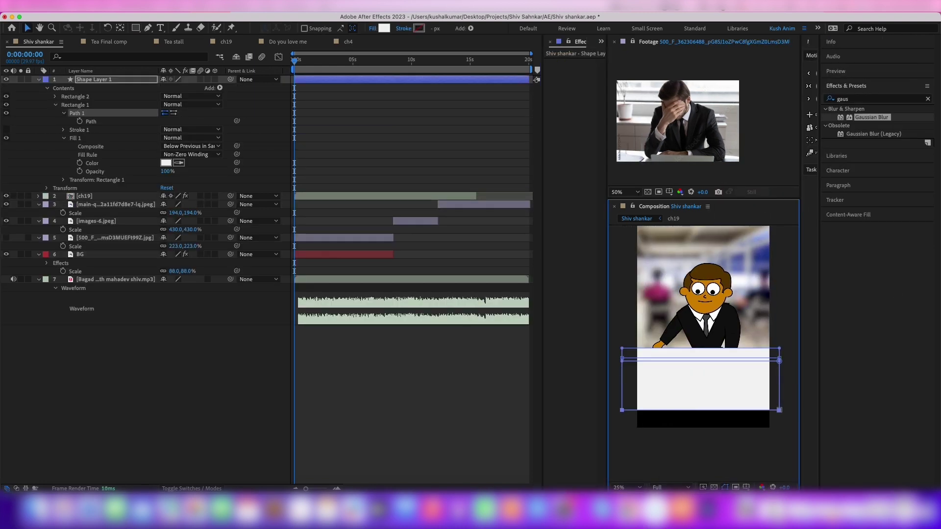
# - Change the laptop rectangle's fill from white to grey B6B6B6
pyautogui.click(166, 162)
pyautogui.moveTo(91, 306); pyautogui.dragTo(88, 338)
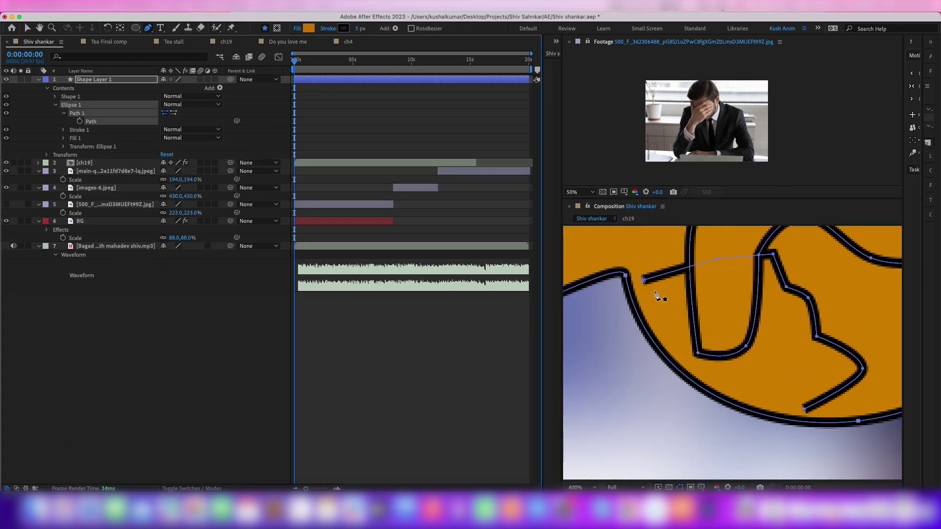
pyautogui.scroll(3, 657, 295)
pyautogui.scroll(-3, 711, 332)
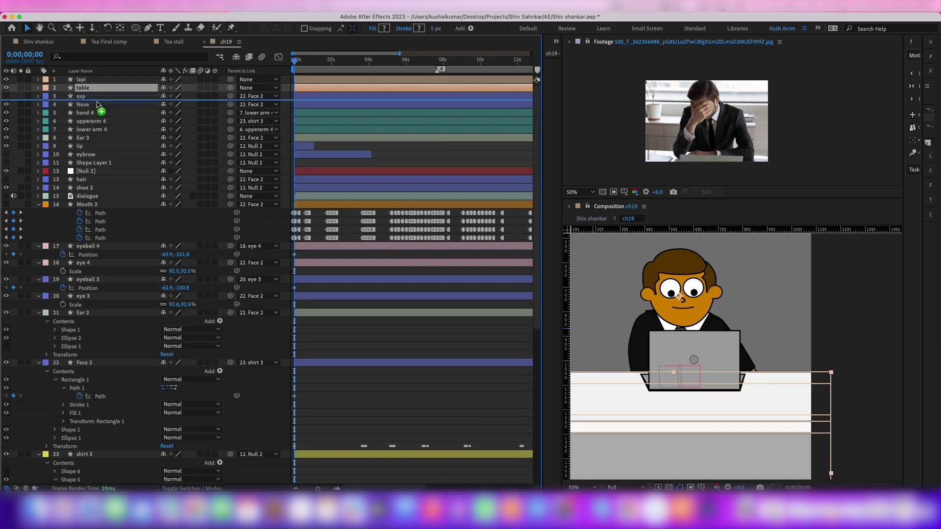
# - Move the arm layers above the table and delete the two lower arm layers
pyautogui.moveTo(98, 104); pyautogui.dragTo(101, 103)
pyautogui.moveTo(112, 185); pyautogui.dragTo(131, 104)
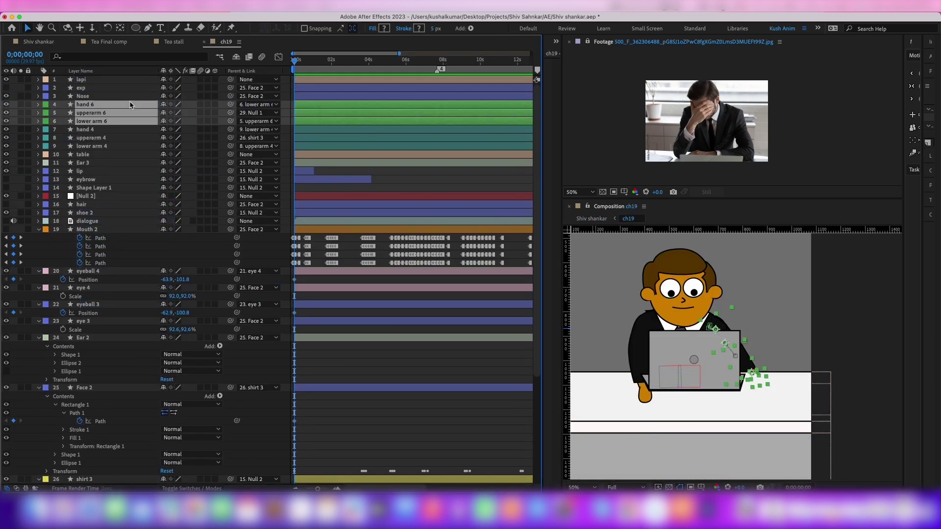
pyautogui.press('Delete')
# - Move the upper arm's path points toward the laptop, save, and return to Shiv shankar
pyautogui.scroll(3, 755, 239)
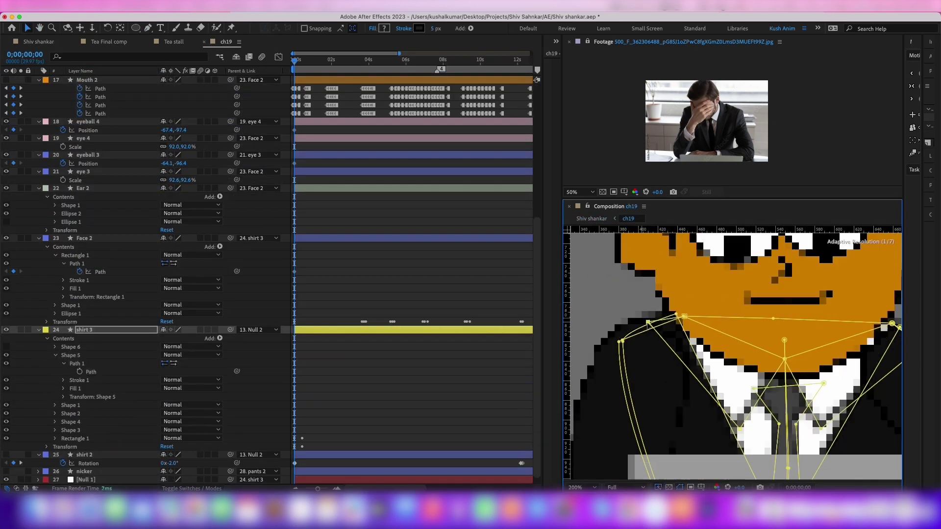
pyautogui.scroll(-3, 755, 239)
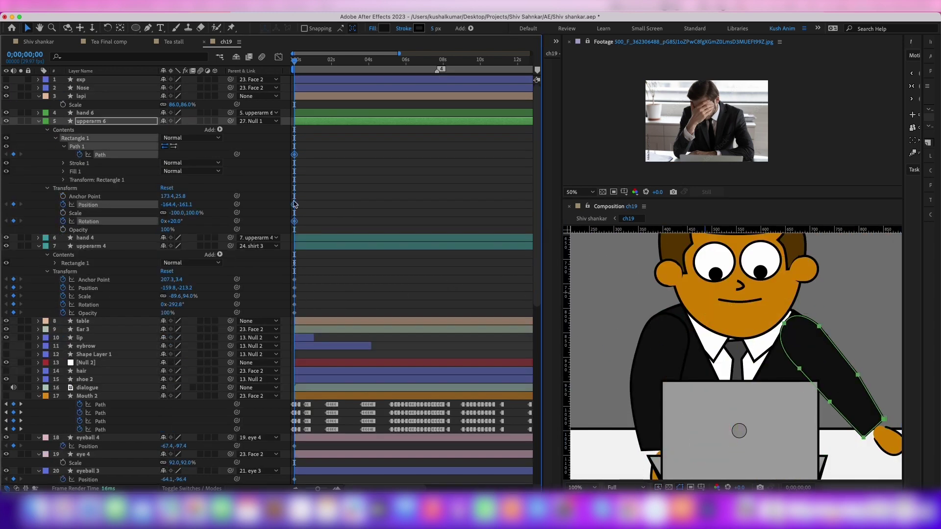
pyautogui.scroll(3, 866, 349)
pyautogui.click(773, 301)
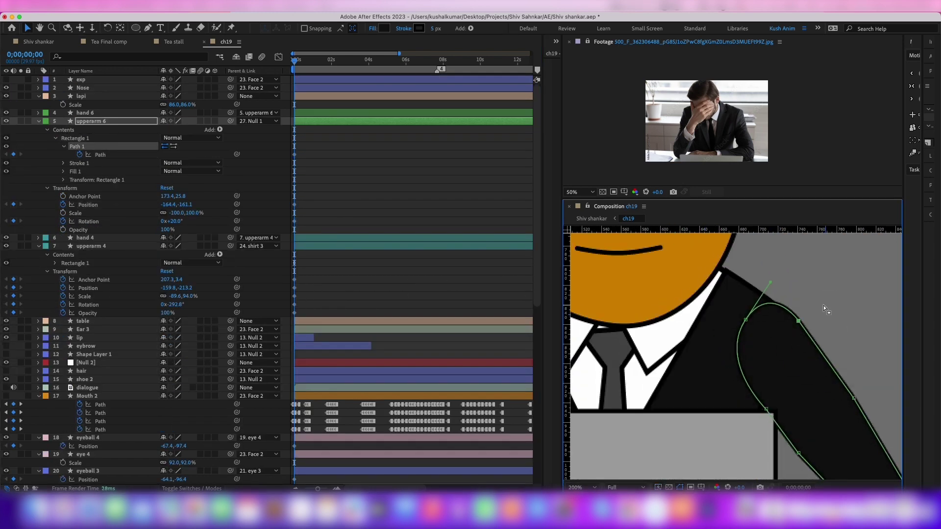
pyautogui.scroll(-3, 759, 375)
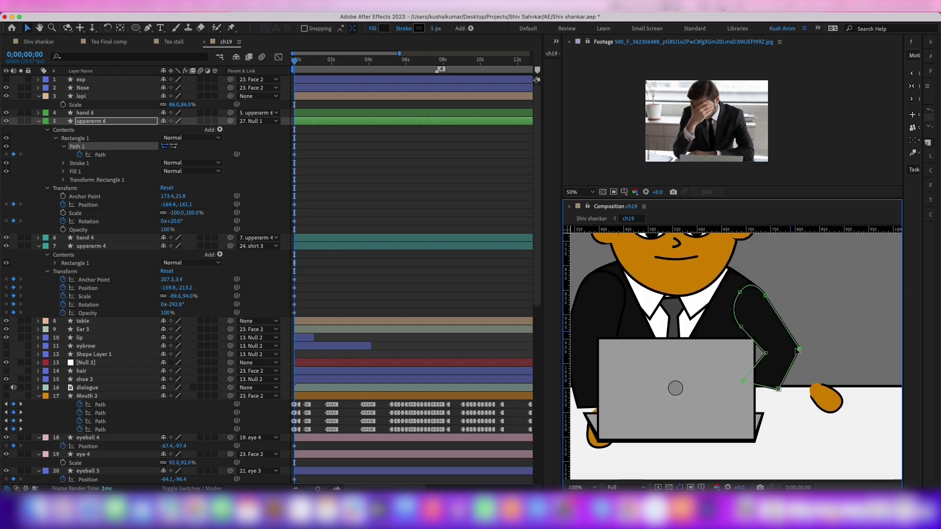
pyautogui.scroll(3, 769, 285)
pyautogui.click(764, 312)
pyautogui.scroll(-3, 768, 312)
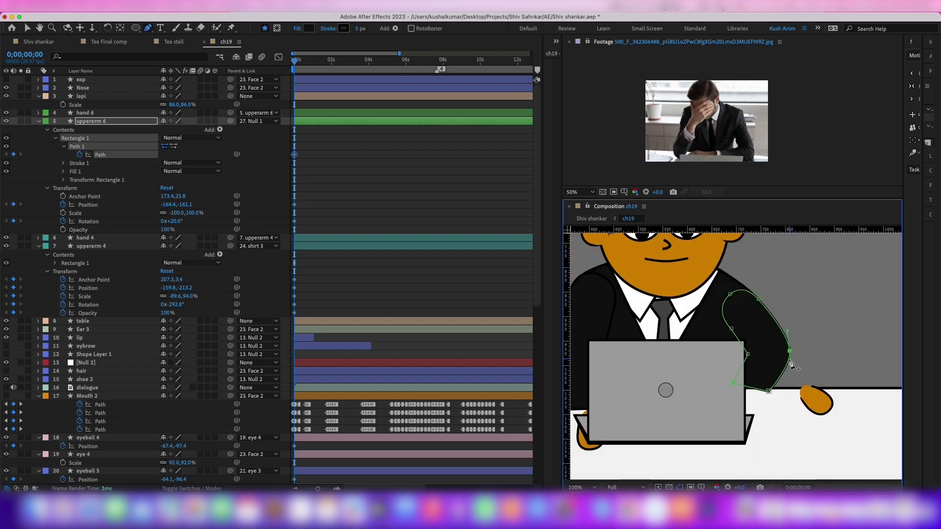
pyautogui.press('cmd+s')
pyautogui.click(591, 219)
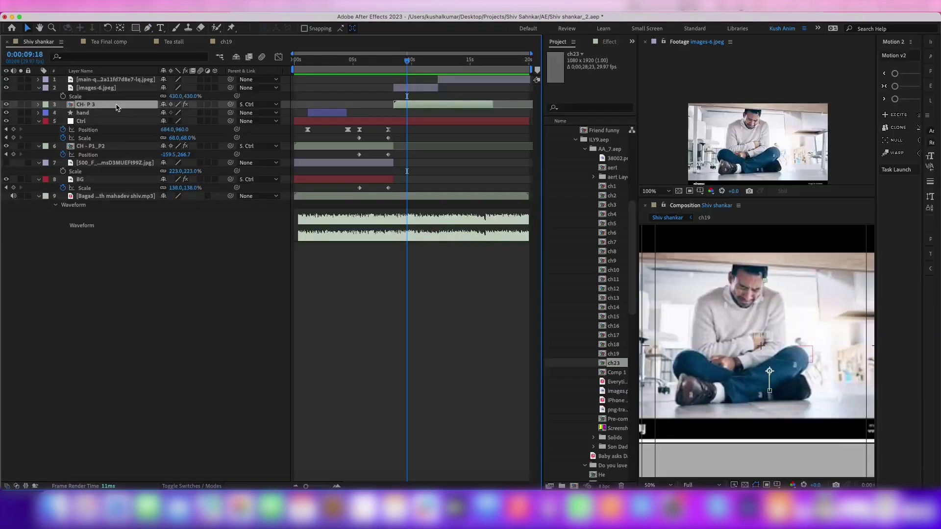
# - Add ch23 to the Shiv shankar timeline, open it, and delete the lapi and table layers
pyautogui.moveTo(101, 87); pyautogui.dragTo(101, 88)
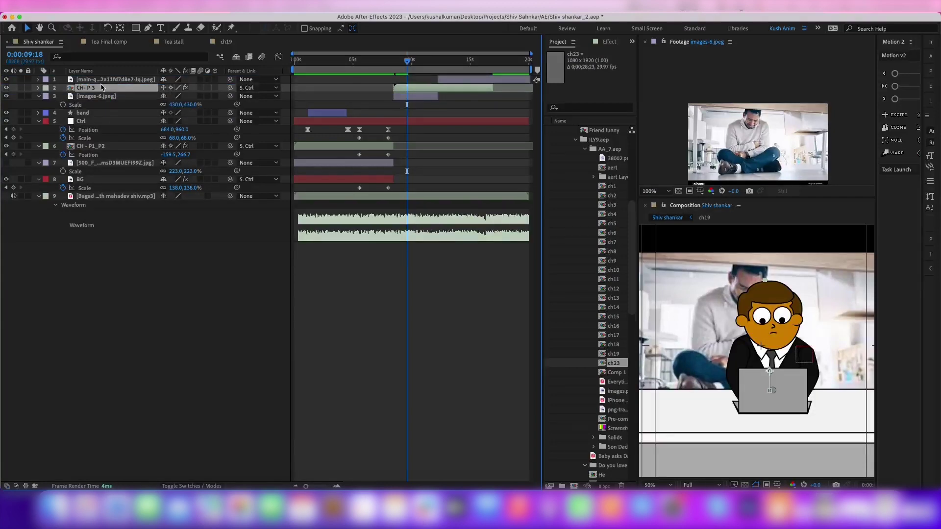
pyautogui.doubleClick(767, 362)
pyautogui.press('Delete')
# - Delete the black jacket shape (Shape 5) from shirt 3, then select upperarm 4
pyautogui.click(710, 393)
pyautogui.press('Delete')
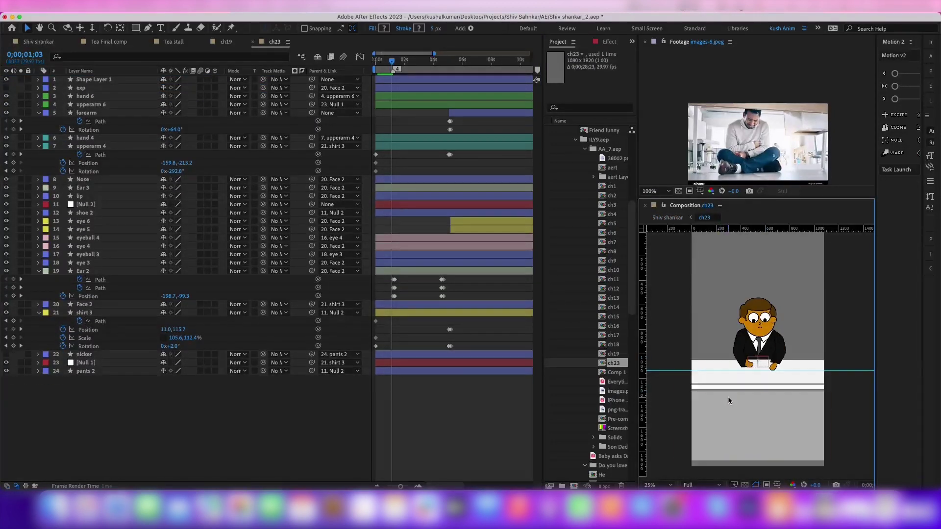
pyautogui.doubleClick(757, 343)
pyautogui.scroll(3, 757, 343)
pyautogui.press('Delete')
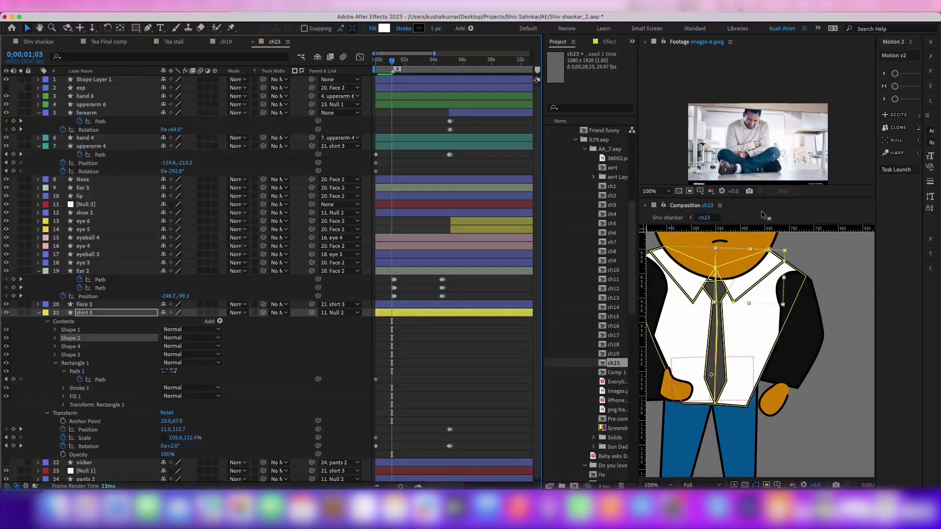
pyautogui.scroll(-2, 757, 294)
pyautogui.click(756, 301)
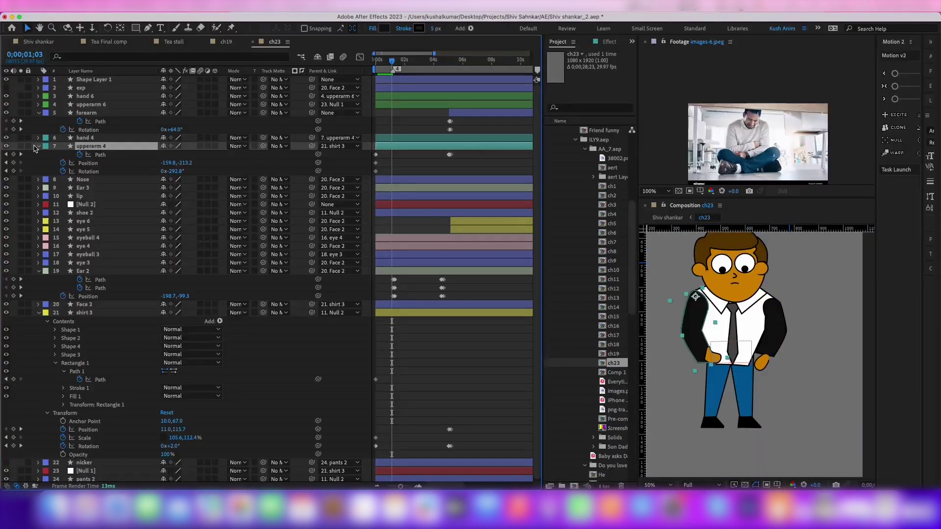
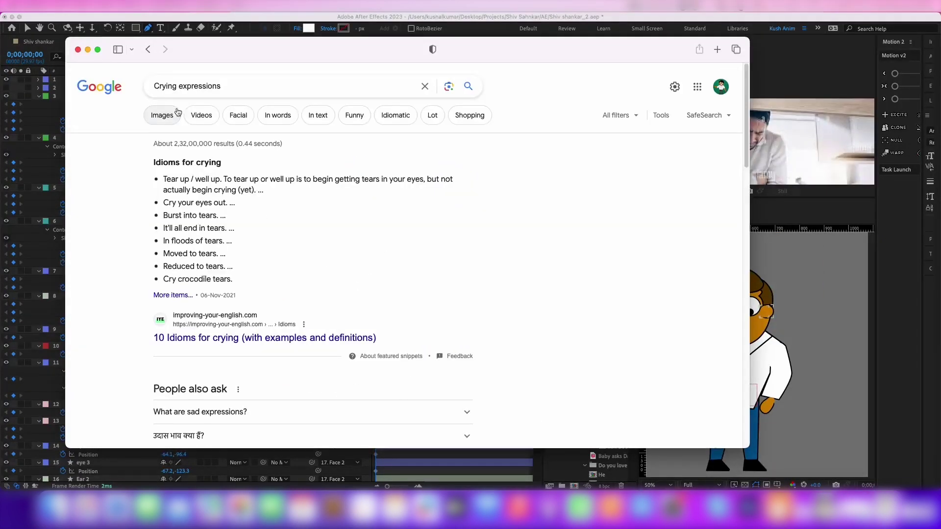
# - Show Google Images results for crying expressions, preview the iStock cartoon crying-faces sheet, and move Safari aside
pyautogui.click(190, 117)
pyautogui.click(638, 327)
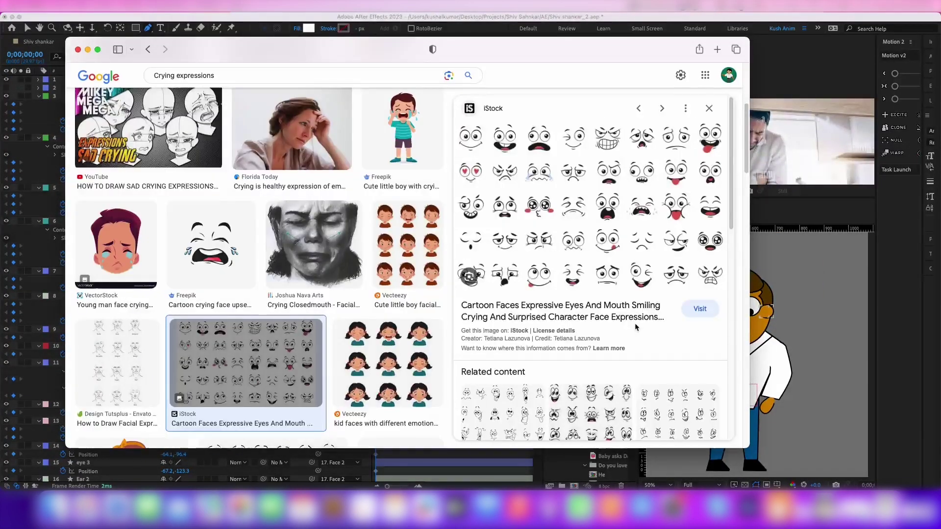
pyautogui.moveTo(574, 45); pyautogui.dragTo(493, 44)
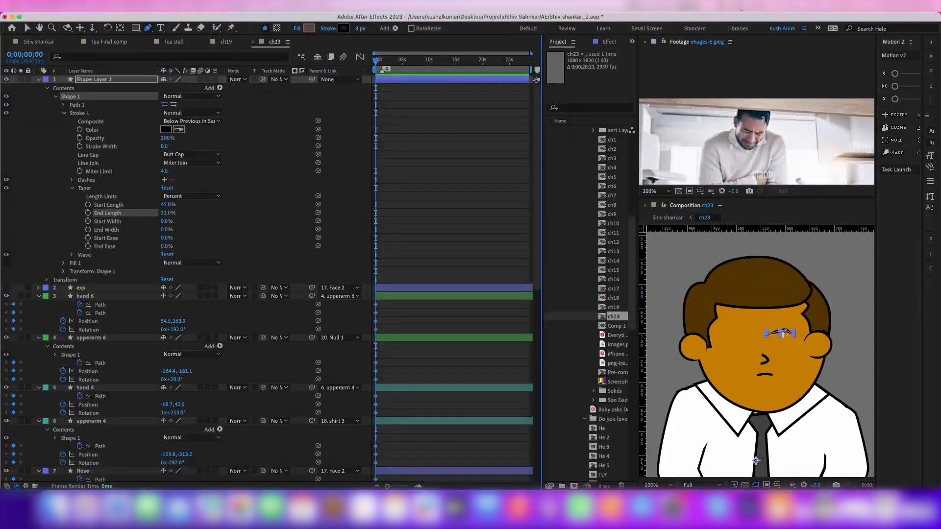
pyautogui.scroll(1, 783, 333)
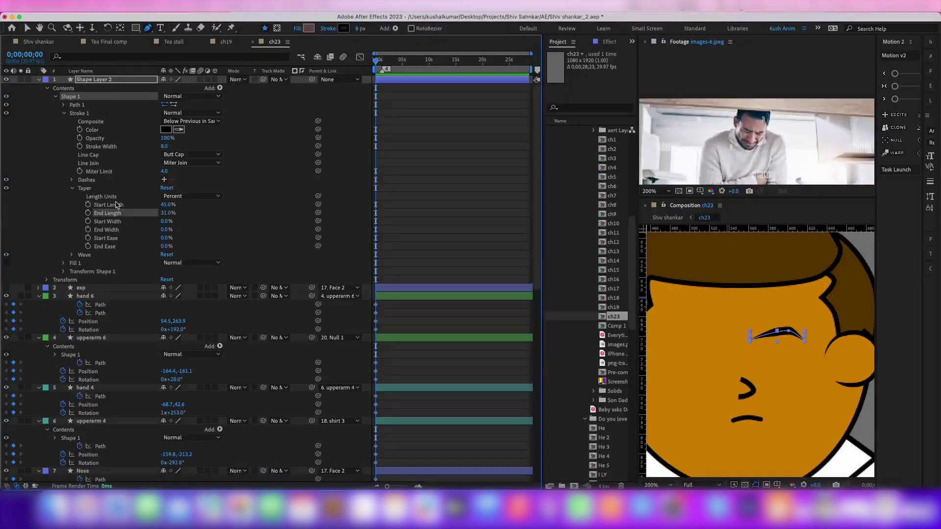
# - Adjust the eyebrow path and bend the lip into a wavy, trembling line
pyautogui.click(64, 105)
pyautogui.press('v')
pyautogui.scroll(2, 819, 310)
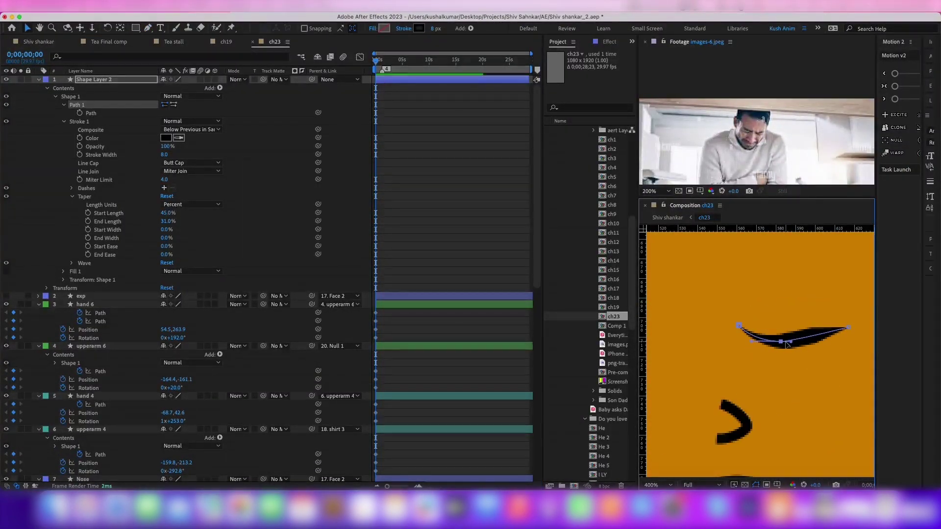
pyautogui.scroll(-3, 788, 340)
pyautogui.scroll(3, 799, 345)
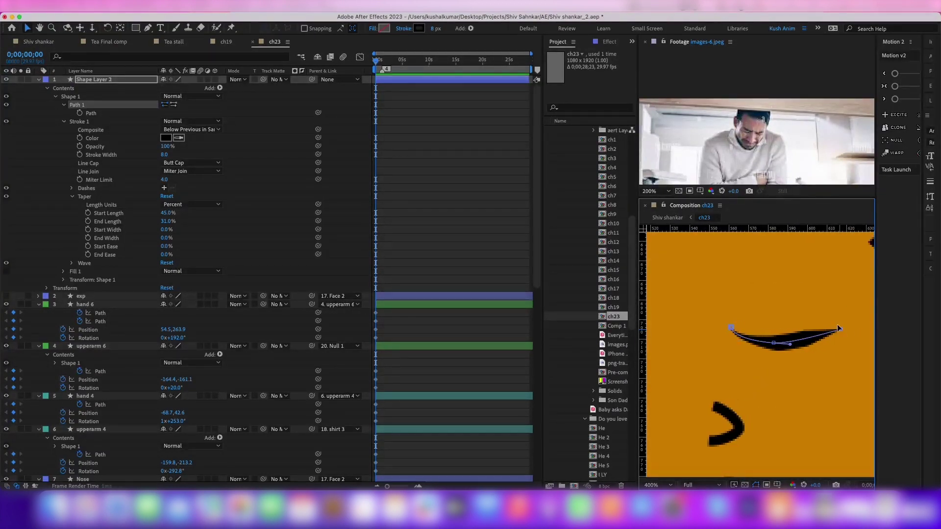
pyautogui.scroll(-2, 762, 346)
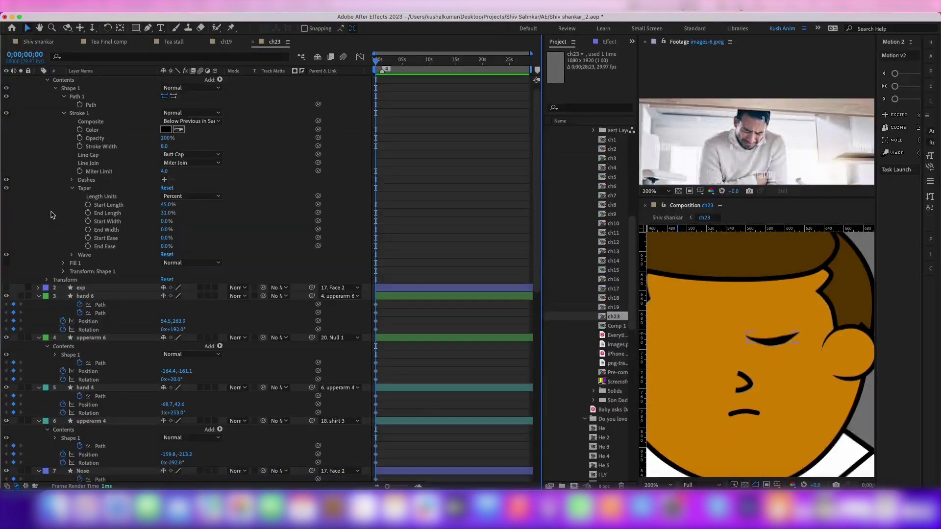
pyautogui.click(683, 303)
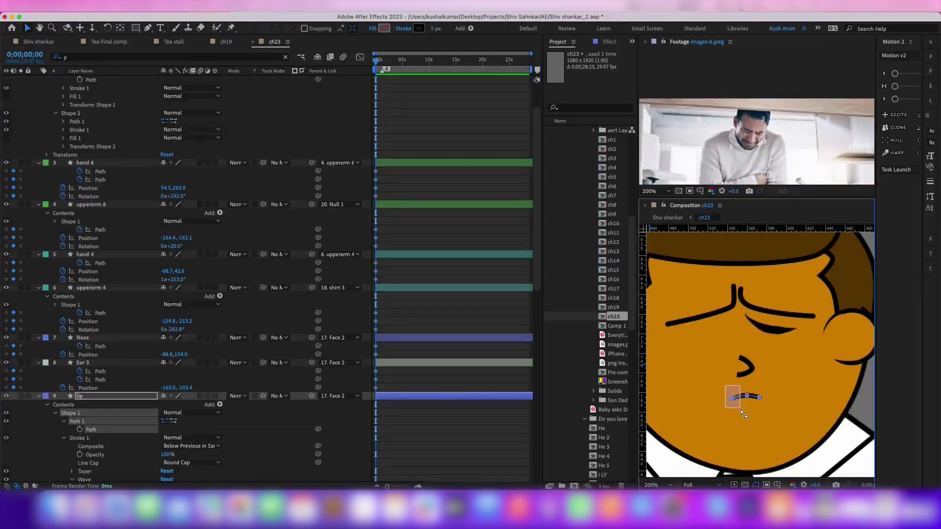
pyautogui.scroll(2, 713, 401)
pyautogui.moveTo(716, 401)
pyautogui.mouseDown()
pyautogui.moveTo(749, 401)
pyautogui.moveTo(740, 385)
pyautogui.mouseUp()
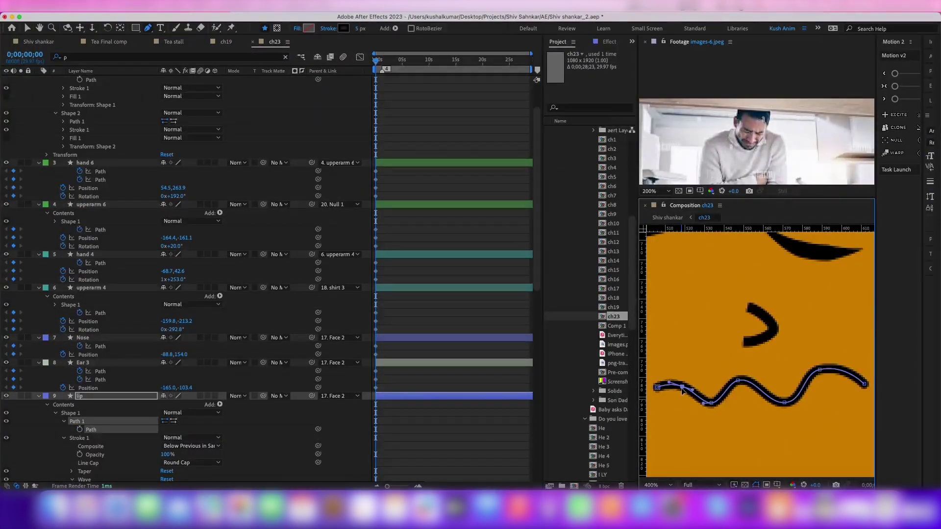
pyautogui.scroll(-4, 759, 392)
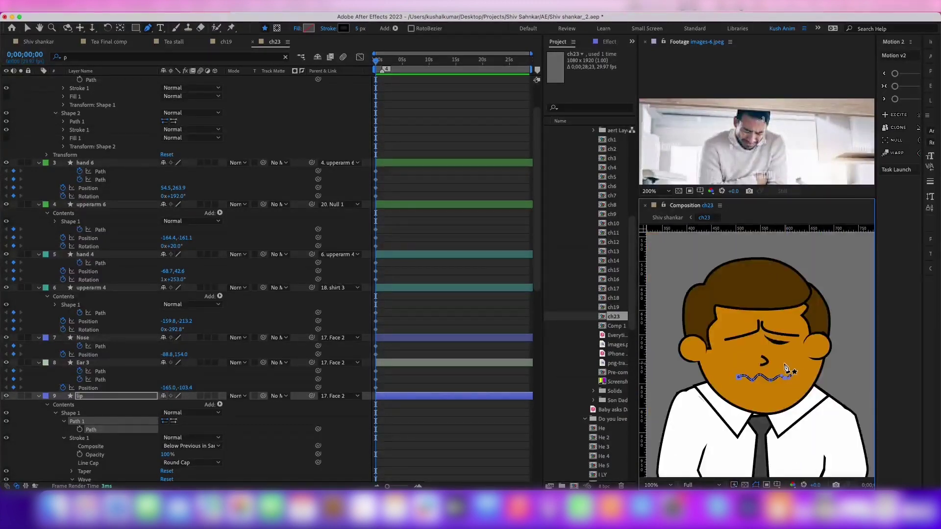
# - Select and move the nose path's points to reshape it into a small V
pyautogui.press('v')
pyautogui.scroll(4, 764, 363)
pyautogui.click(727, 338)
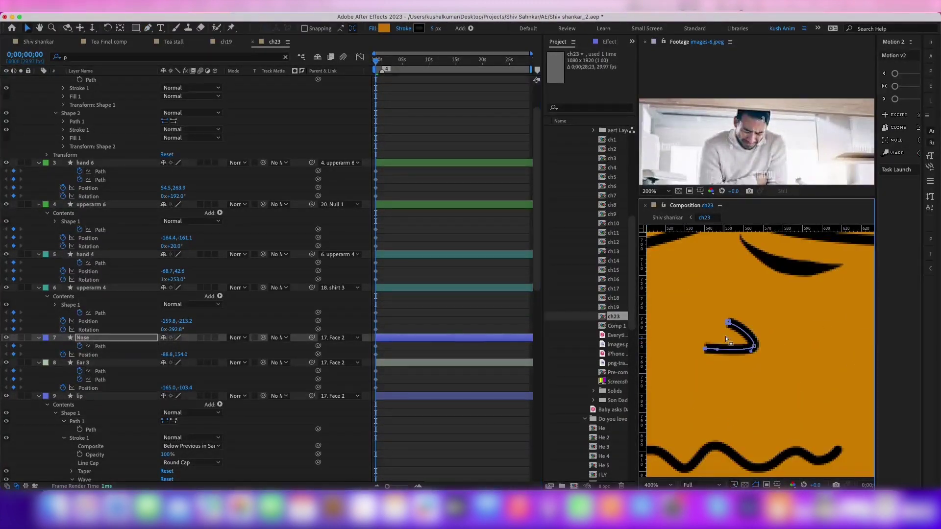
pyautogui.moveTo(843, 345); pyautogui.dragTo(842, 345)
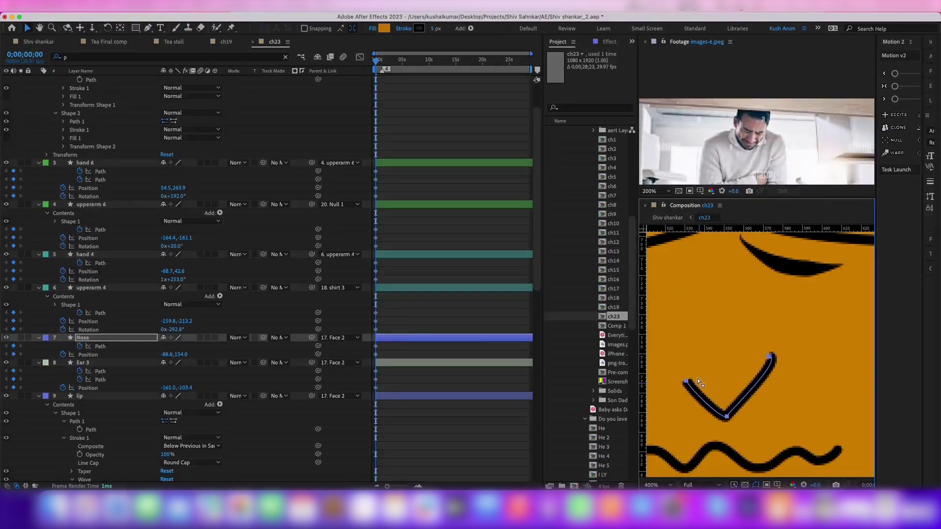
pyautogui.moveTo(675, 392); pyautogui.dragTo(676, 387)
pyautogui.scroll(-4, 686, 392)
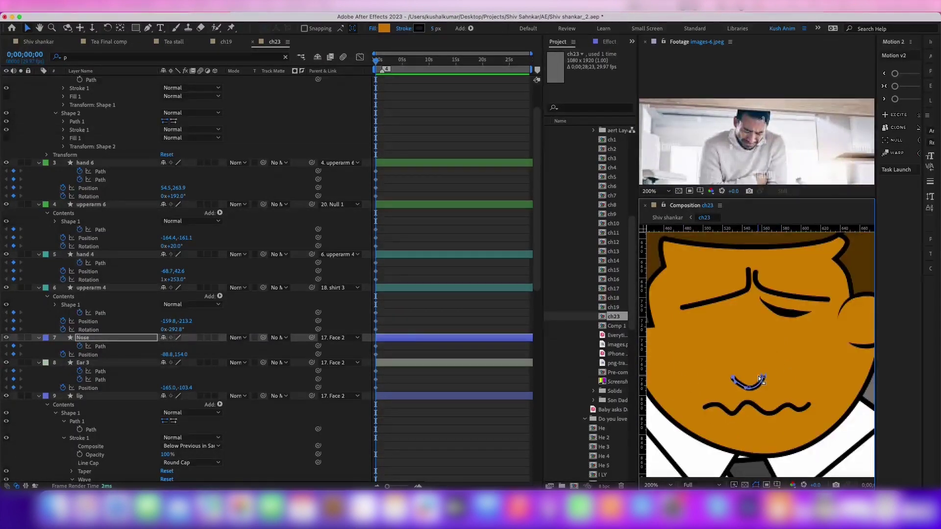
pyautogui.scroll(4, 740, 404)
pyautogui.scroll(-3, 760, 353)
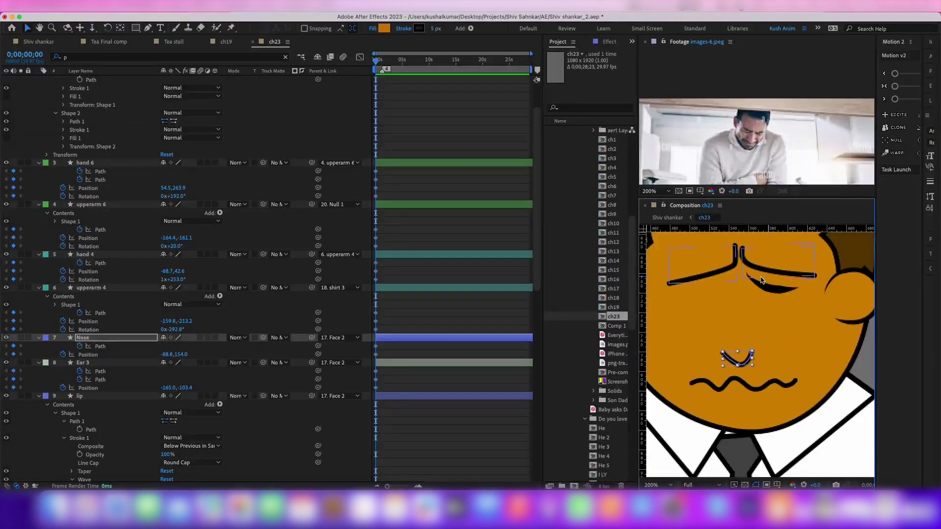
pyautogui.scroll(3, 196, 245)
pyautogui.click(94, 80)
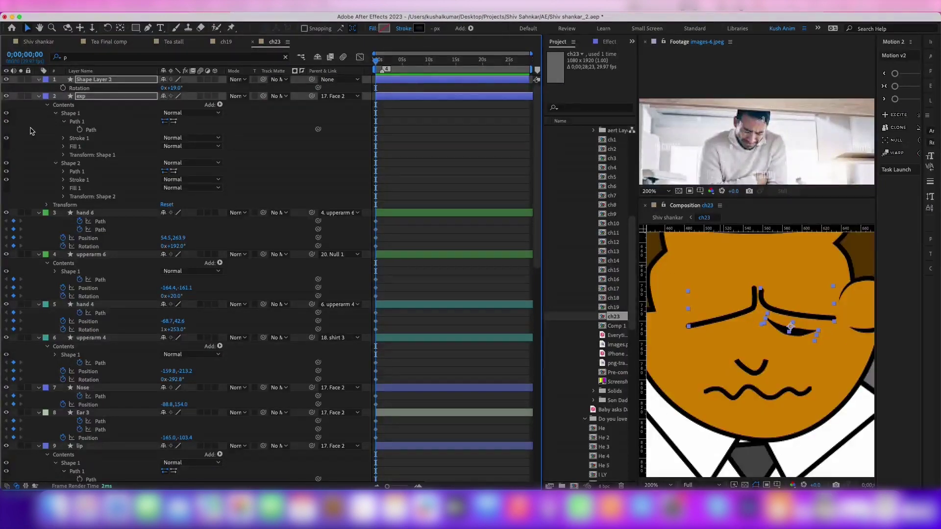
# - Draw a short crease stroke at the mouth's left corner with 20% start taper and 3 px width
pyautogui.scroll(-4, 802, 320)
pyautogui.scroll(2, 769, 319)
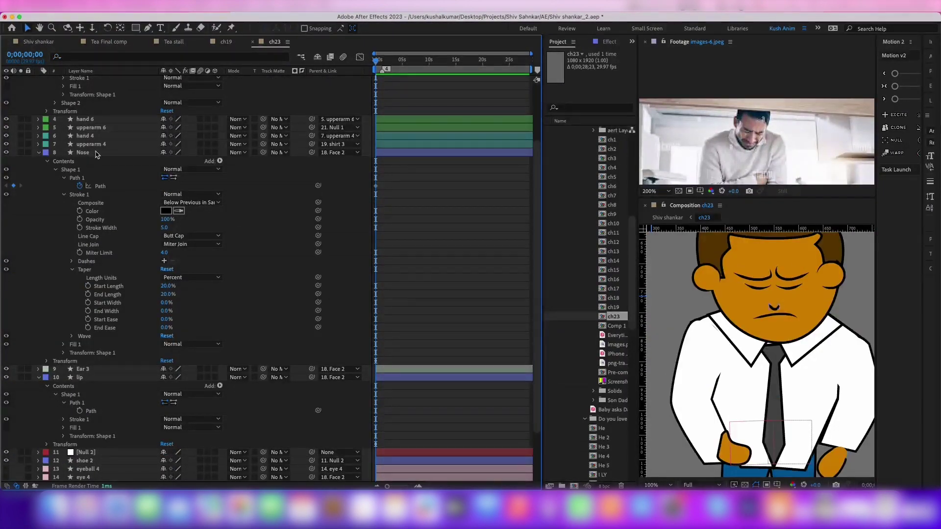
pyautogui.click(79, 378)
pyautogui.press('g')
pyautogui.scroll(2, 772, 311)
pyautogui.click(741, 290)
pyautogui.click(718, 309)
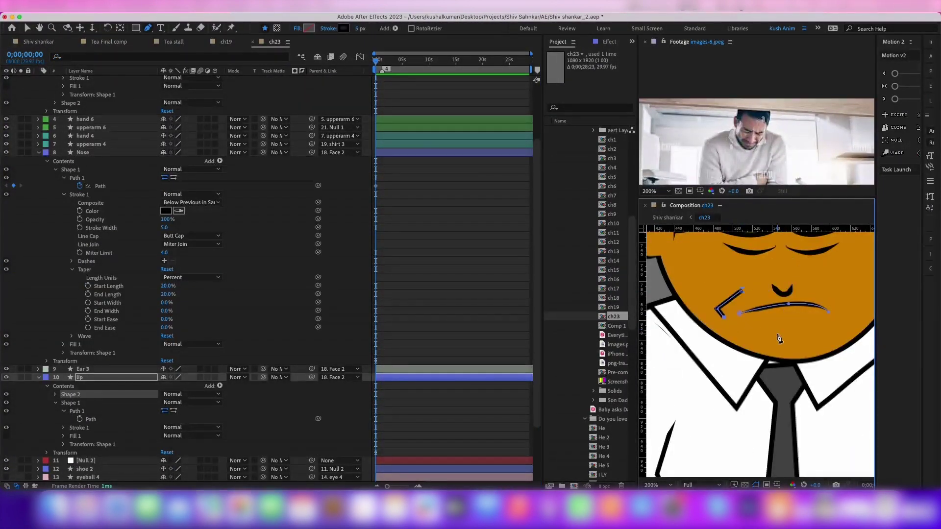
pyautogui.press('super+v')
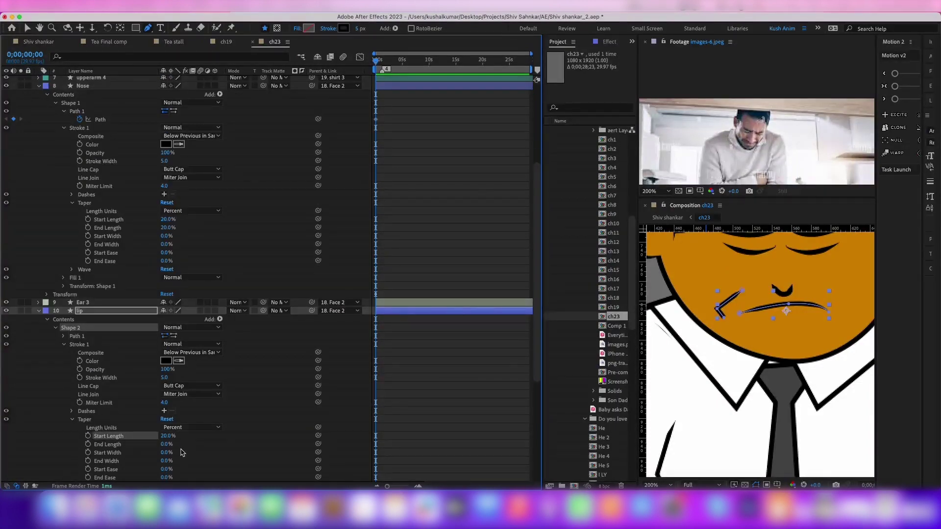
pyautogui.click(737, 313)
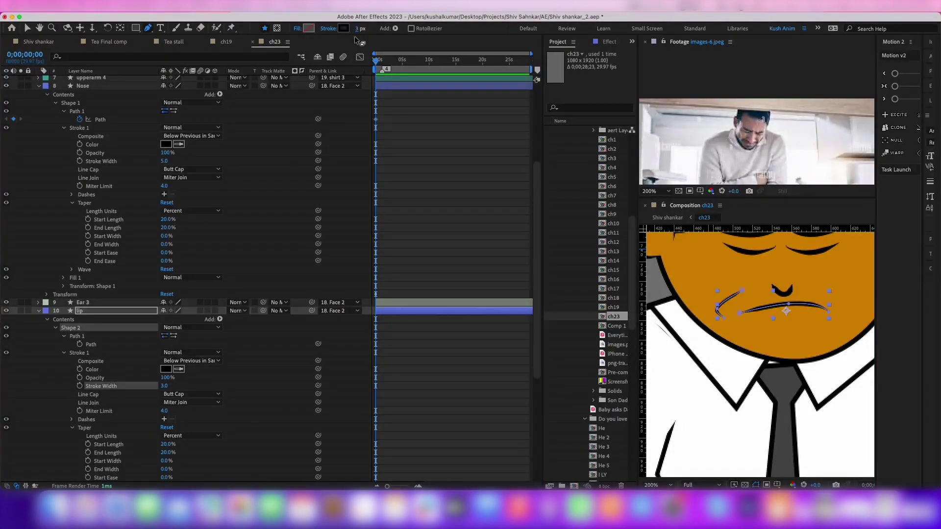
pyautogui.click(91, 345)
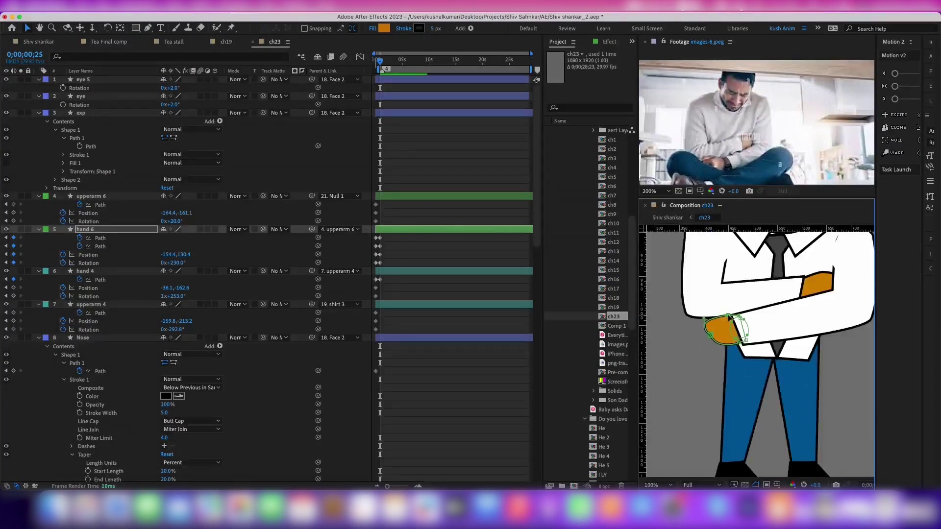
# - Drag the pants 2 path points and handles to fold the trousers into crossed legs
pyautogui.scroll(-4, 735, 353)
pyautogui.click(781, 355)
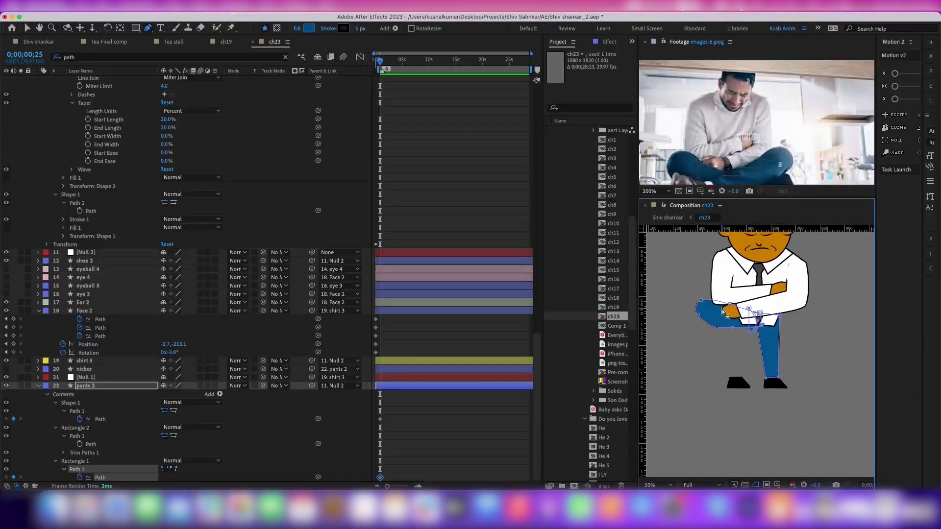
pyautogui.scroll(2, 764, 304)
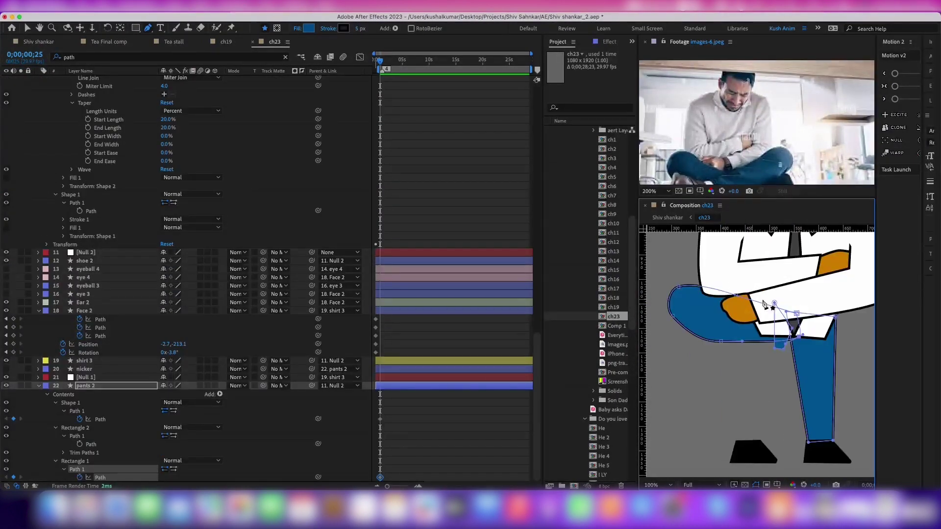
pyautogui.moveTo(794, 338); pyautogui.dragTo(854, 245)
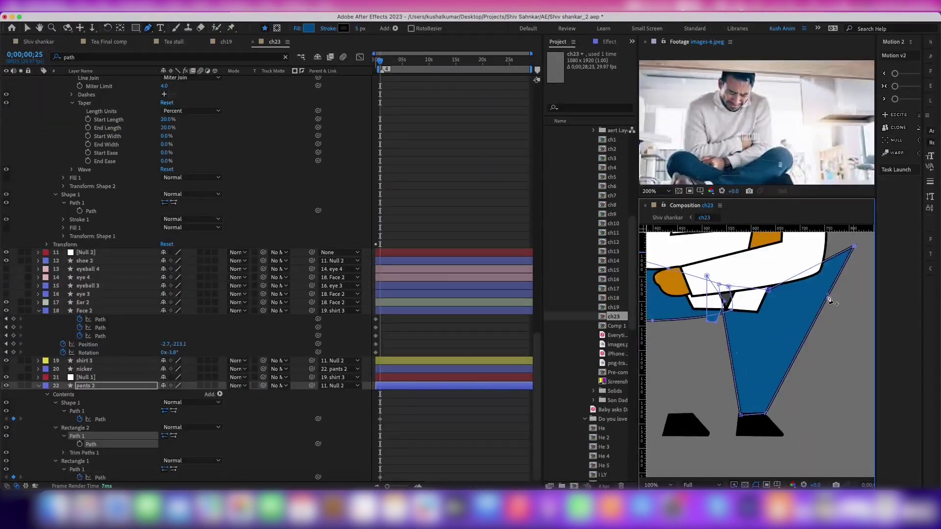
pyautogui.scroll(-2, 784, 314)
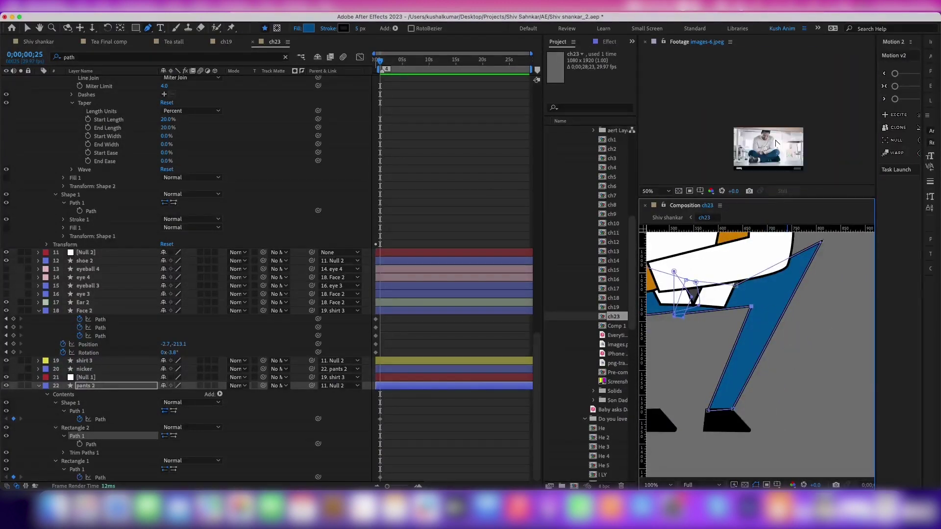
pyautogui.moveTo(798, 301); pyautogui.dragTo(730, 325)
pyautogui.moveTo(836, 300); pyautogui.dragTo(823, 285)
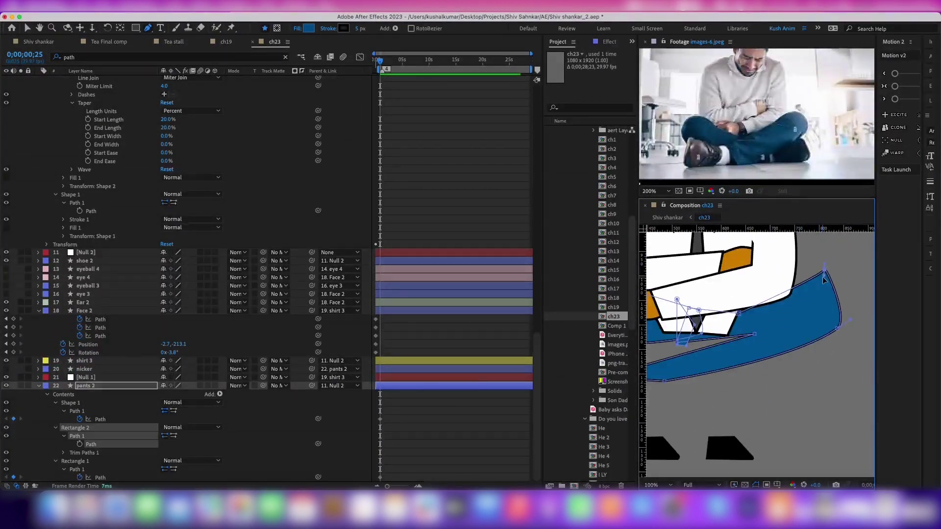
# - Reveal the trousers layer's animated properties with U, then deselect the trousers
pyautogui.press('v')
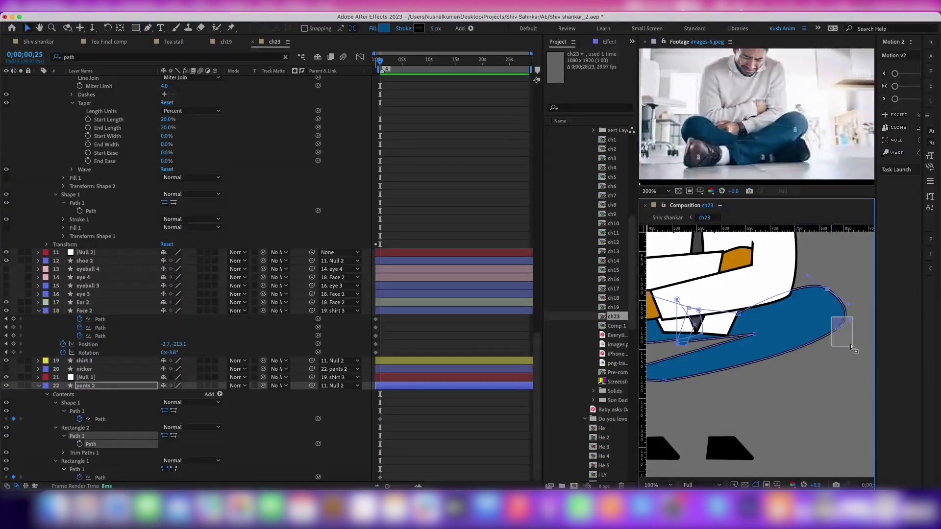
pyautogui.scroll(-1, 833, 328)
pyautogui.scroll(-1, 782, 330)
pyautogui.scroll(-2, 708, 359)
pyautogui.press('u')
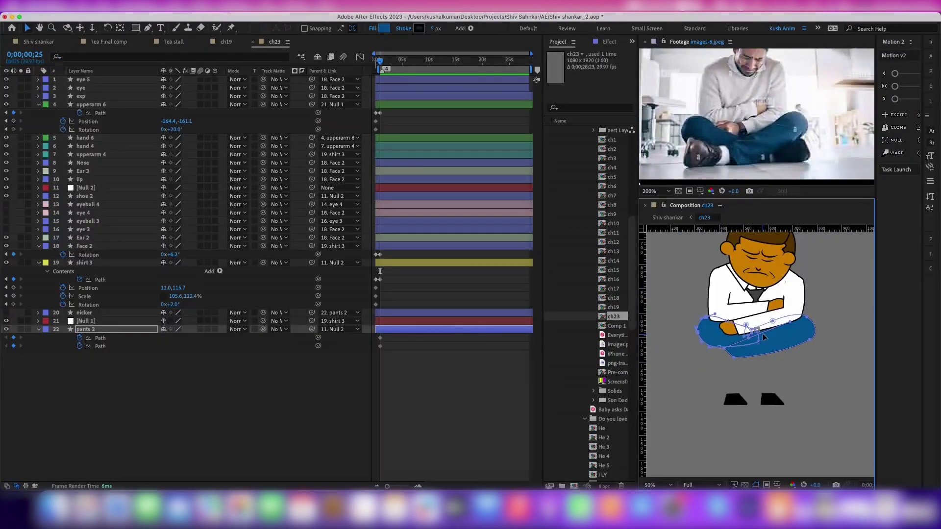
pyautogui.scroll(4, 763, 337)
pyautogui.scroll(-3, 784, 339)
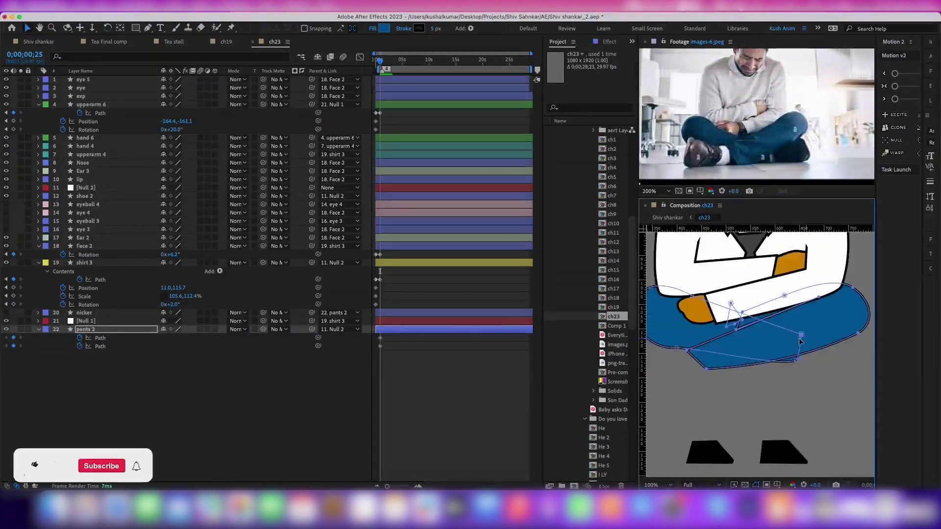
pyautogui.scroll(2, 782, 382)
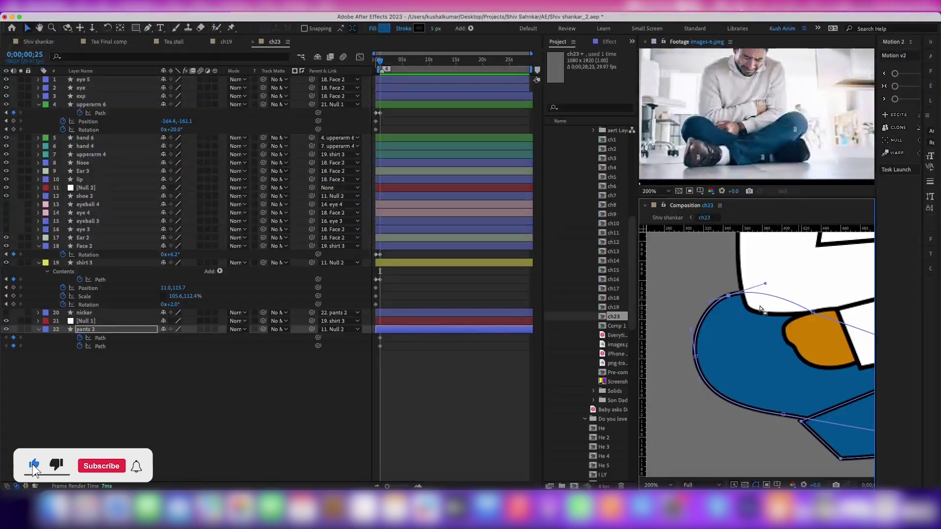
pyautogui.scroll(-2, 760, 308)
pyautogui.scroll(-2, 785, 343)
pyautogui.click(834, 369)
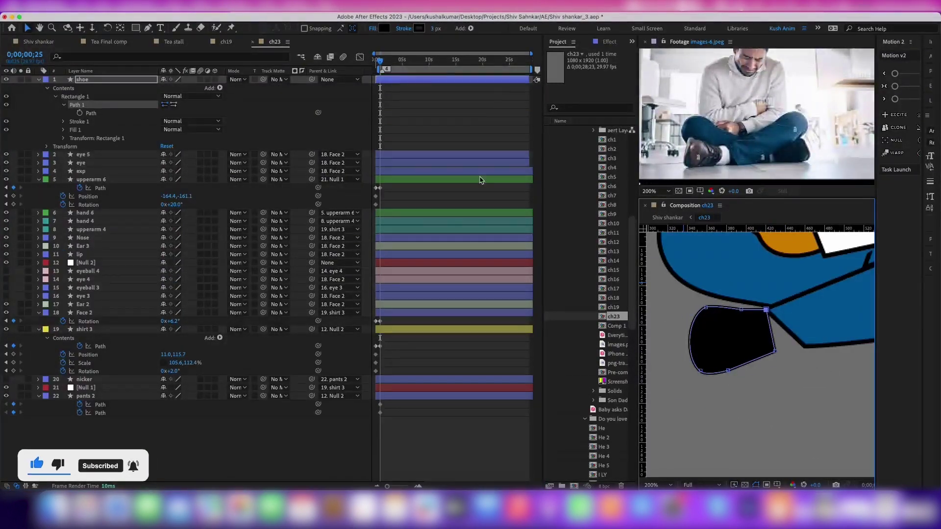
# - Draw a white rectangle over the shoe and name its group 'shocks'
pyautogui.moveTo(812, 322); pyautogui.dragTo(747, 347)
pyautogui.click(308, 28)
pyautogui.click(91, 302)
pyautogui.click(304, 305)
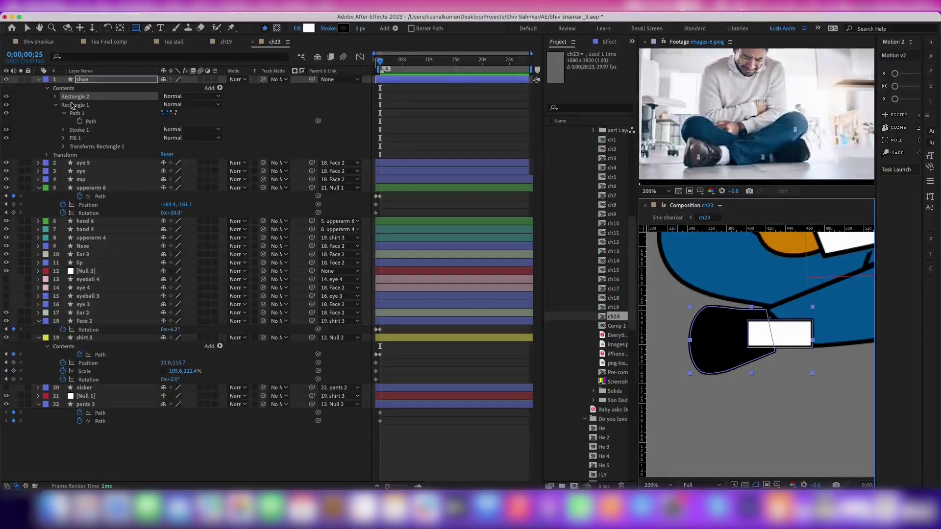
pyautogui.press('Return')
pyautogui.write('shocks')
# - Reorder the shocks group so the sock sits behind the shoe outline
pyautogui.click(55, 98)
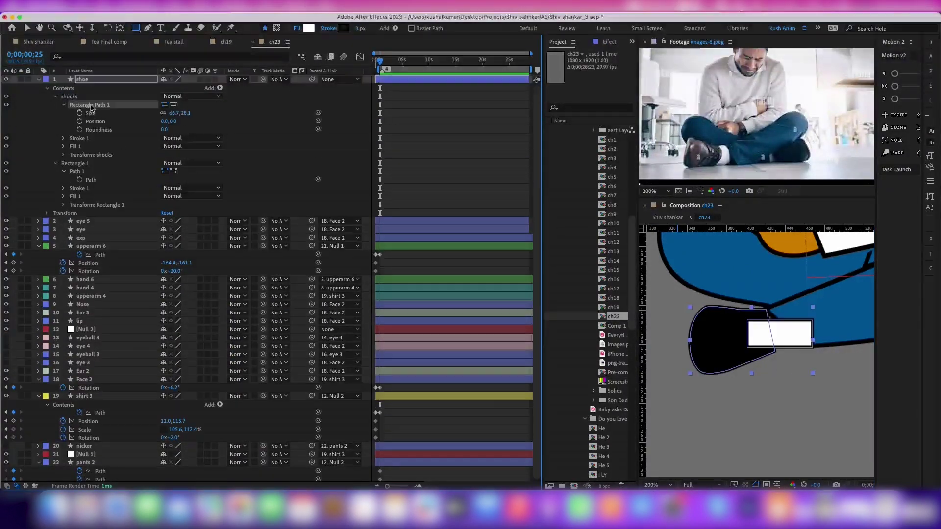
pyautogui.moveTo(54, 107); pyautogui.dragTo(62, 94)
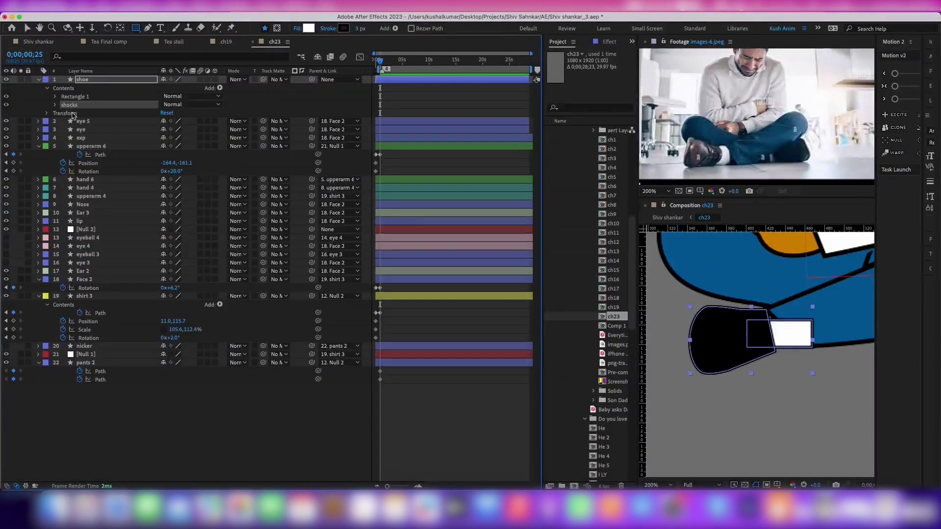
pyautogui.press('v')
pyautogui.scroll(2, 817, 352)
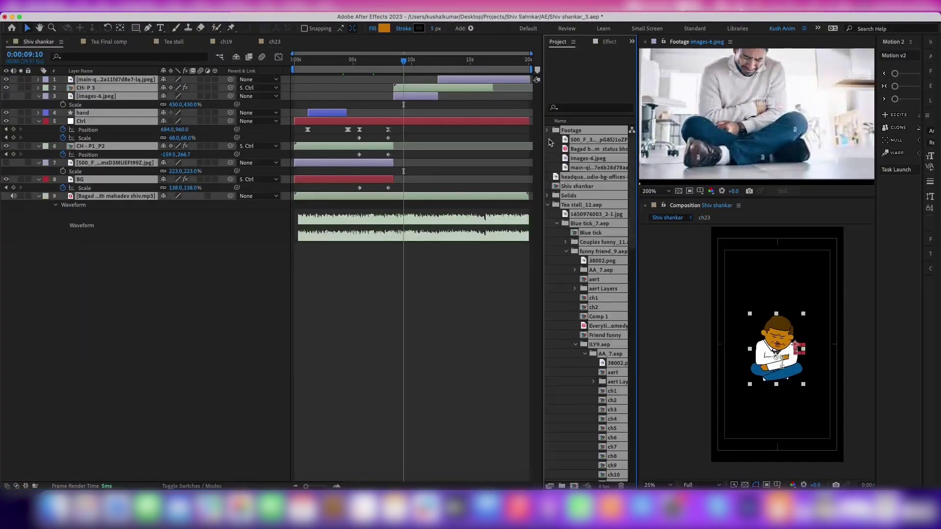
# - Copy the floor, adjustment, shape and solid layers from Blue tick into Shiv shankar
pyautogui.doubleClick(563, 158)
pyautogui.click(88, 230)
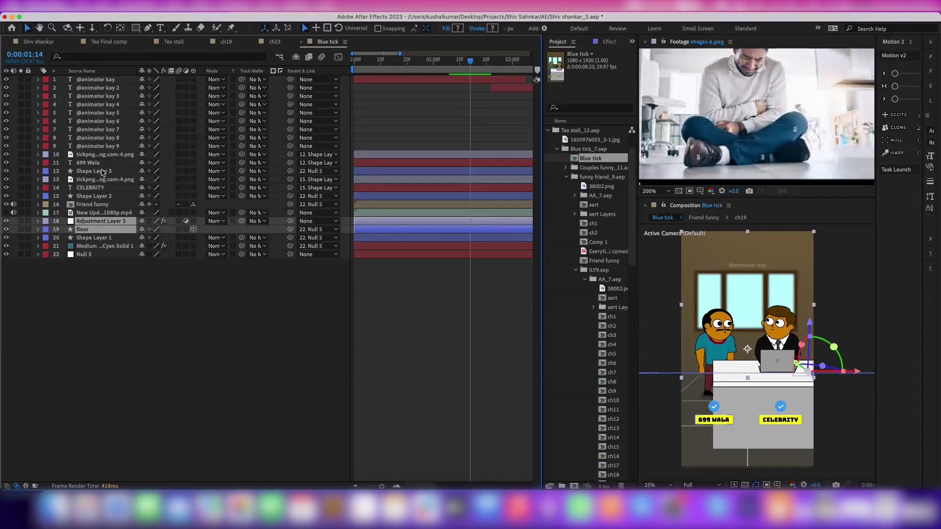
pyautogui.click(103, 246)
pyautogui.click(90, 238)
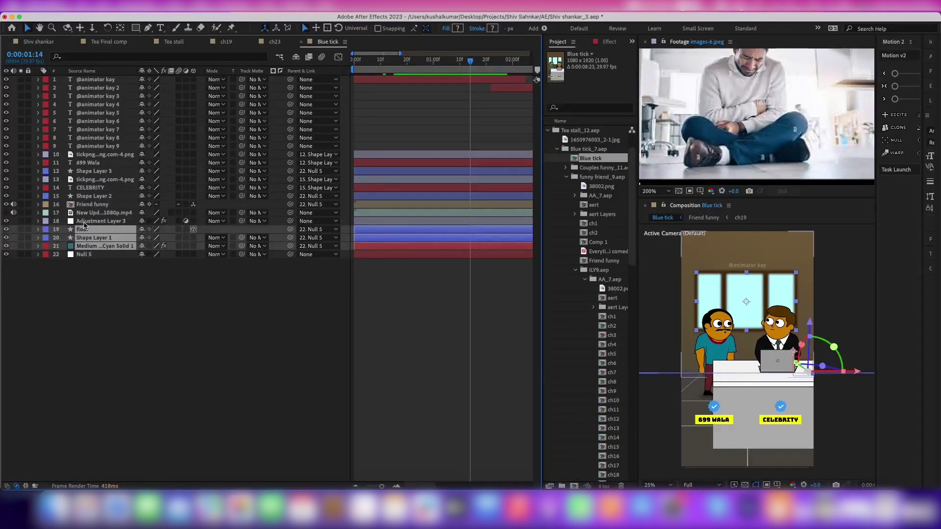
pyautogui.hotkey('shift', '.')
pyautogui.hotkey('ctrl', 'v')
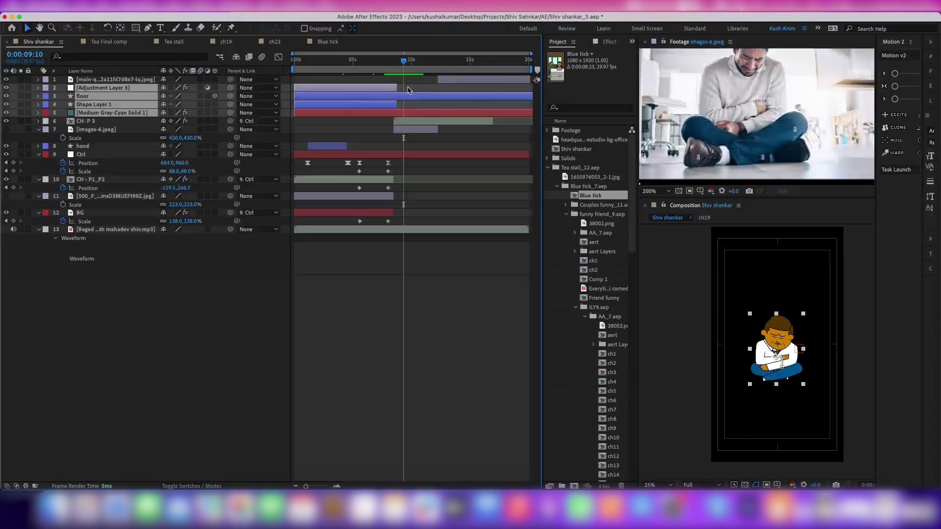
# - Expand the pasted floor layer to inspect its Rectangle 2 group
pyautogui.click(372, 95)
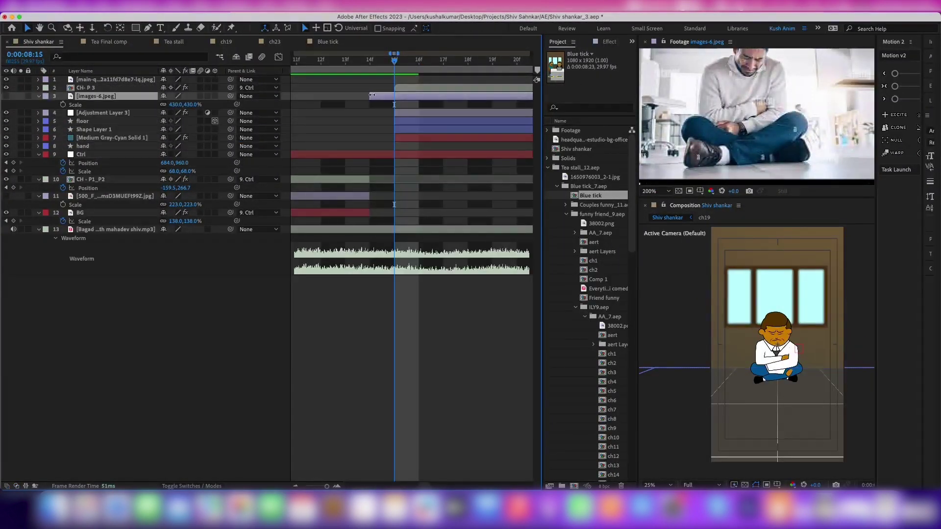
pyautogui.click(88, 88)
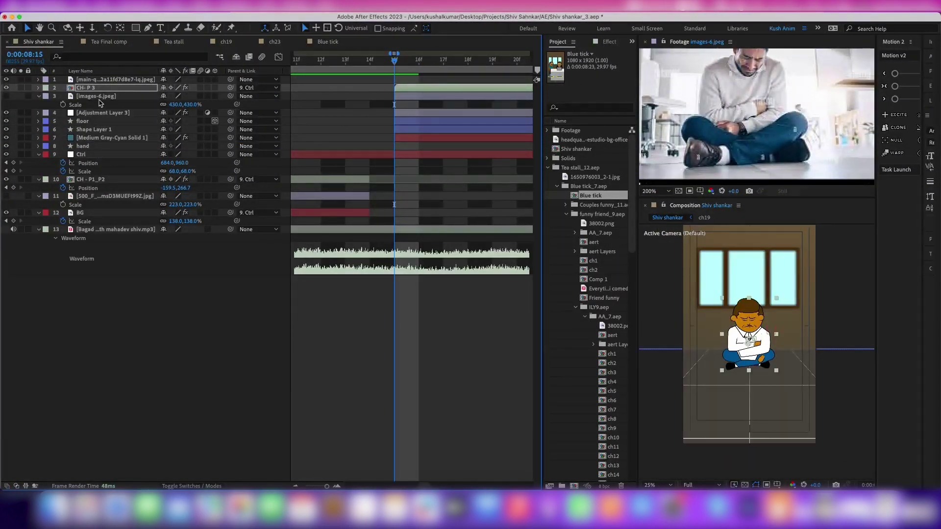
pyautogui.click(83, 121)
pyautogui.click(38, 121)
pyautogui.click(6, 139)
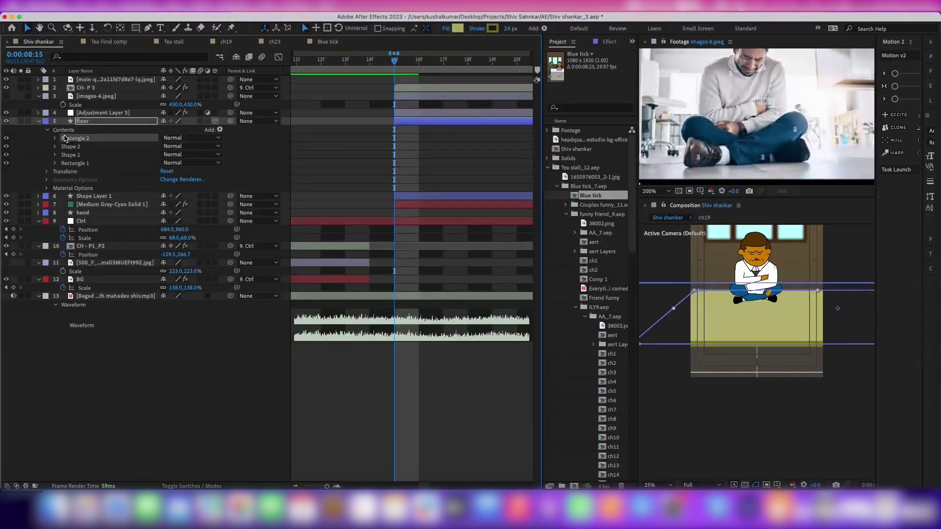
pyautogui.click(54, 138)
pyautogui.scroll(-1, 812, 286)
pyautogui.scroll(-1, 739, 284)
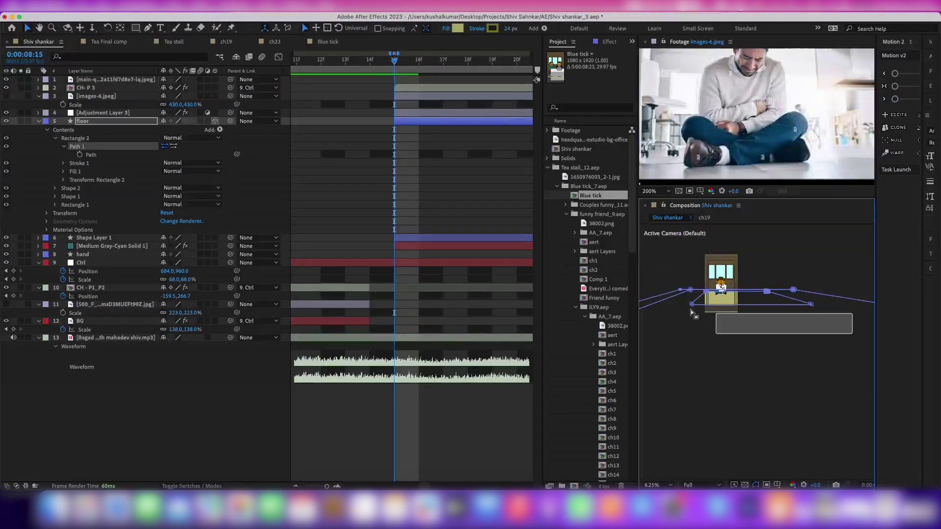
pyautogui.scroll(2, 720, 289)
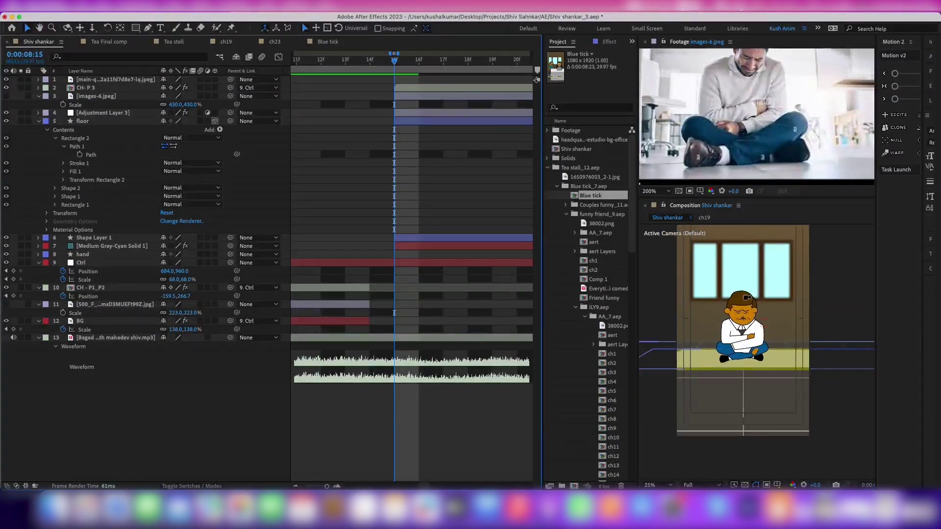
# - Set the background gradient solid's Start Color to teal
pyautogui.click(86, 254)
pyautogui.click(603, 79)
pyautogui.click(196, 334)
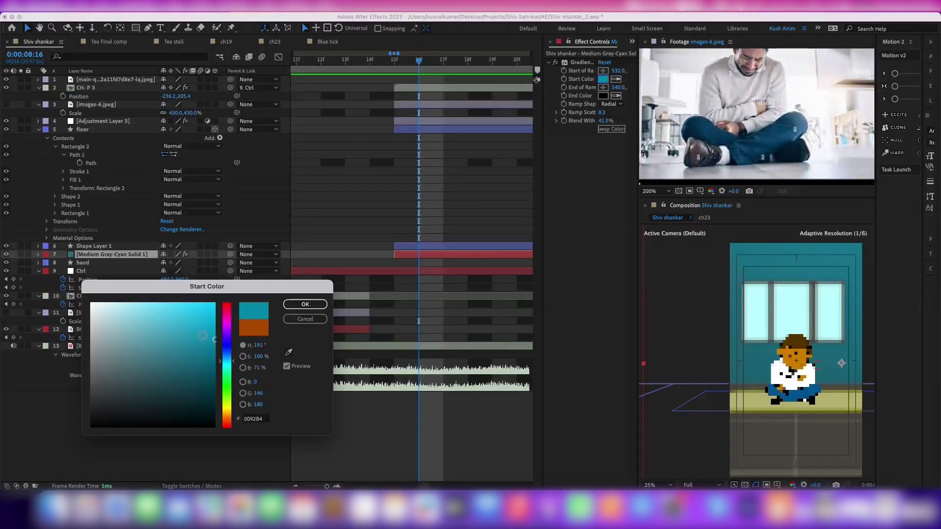
pyautogui.click(304, 302)
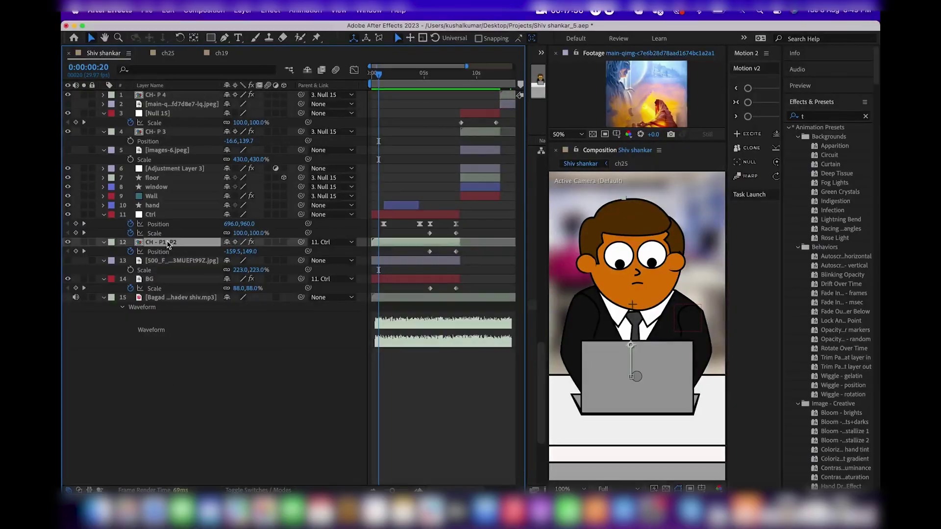
pyautogui.rightClick(168, 245)
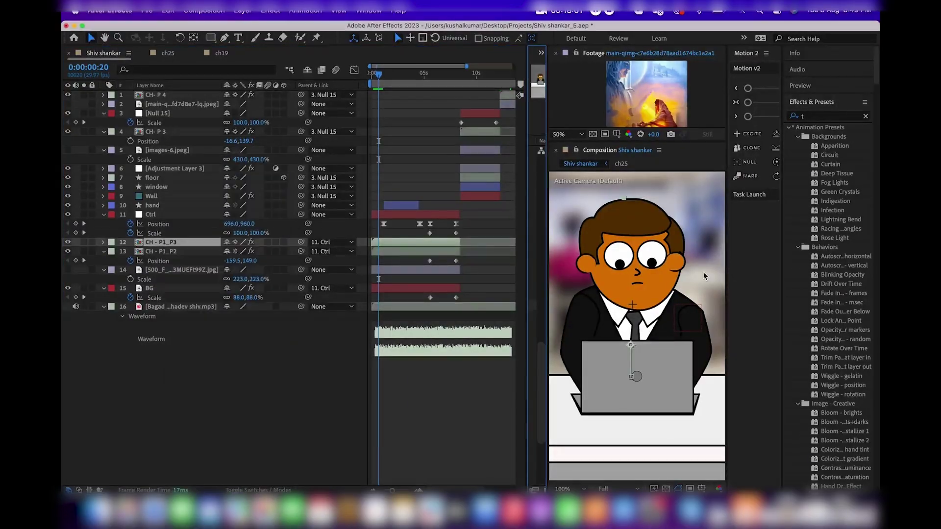
# - Duplicate the character, move CH - P1_P3 to the top, and open its ch26 comp for editing
pyautogui.hotkey('ctrl', 'd')
pyautogui.moveTo(179, 245); pyautogui.dragTo(167, 93)
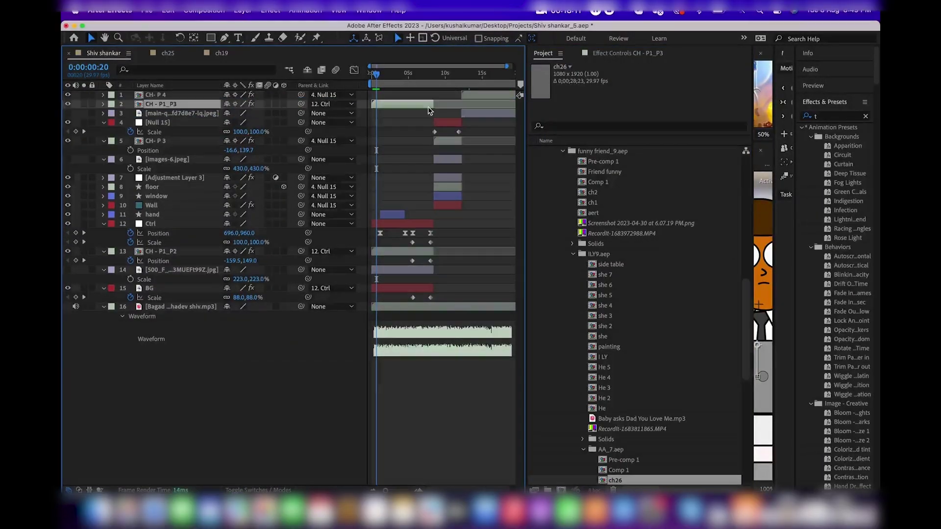
pyautogui.click(445, 98)
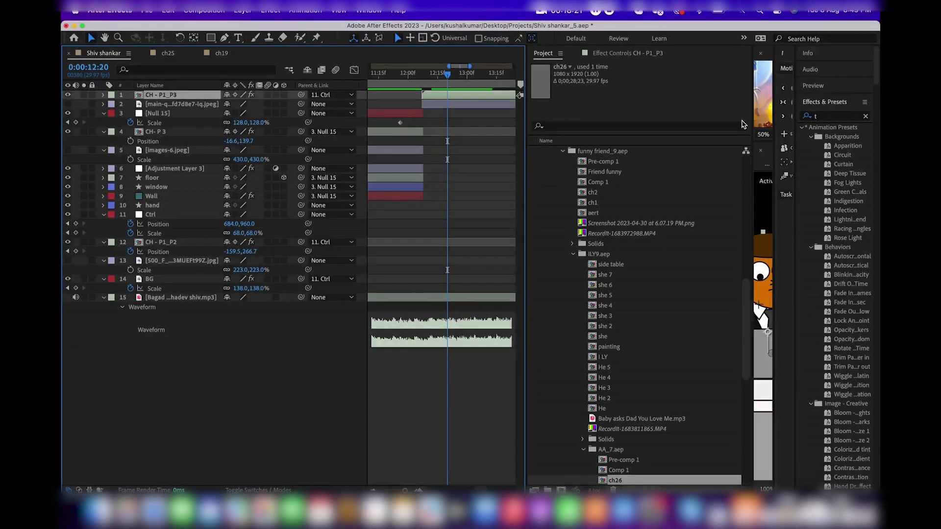
pyautogui.doubleClick(445, 100)
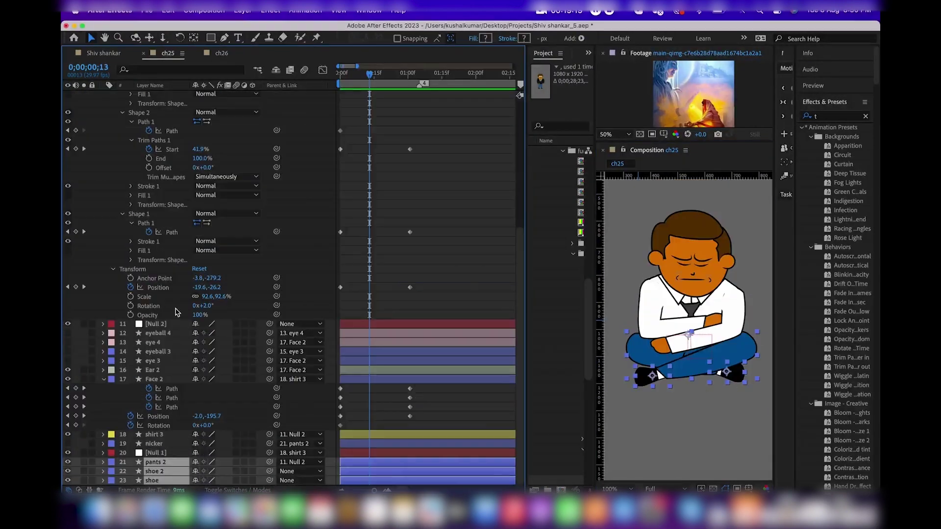
pyautogui.click(166, 389)
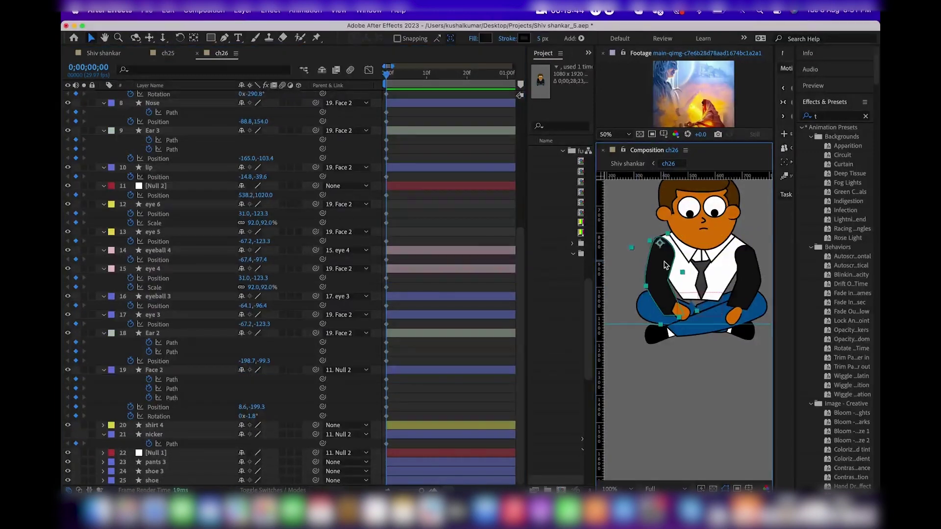
pyautogui.click(485, 38)
# - Apply the orange shirt fill and fill the pants bright yellow (FEDC00)
pyautogui.click(398, 337)
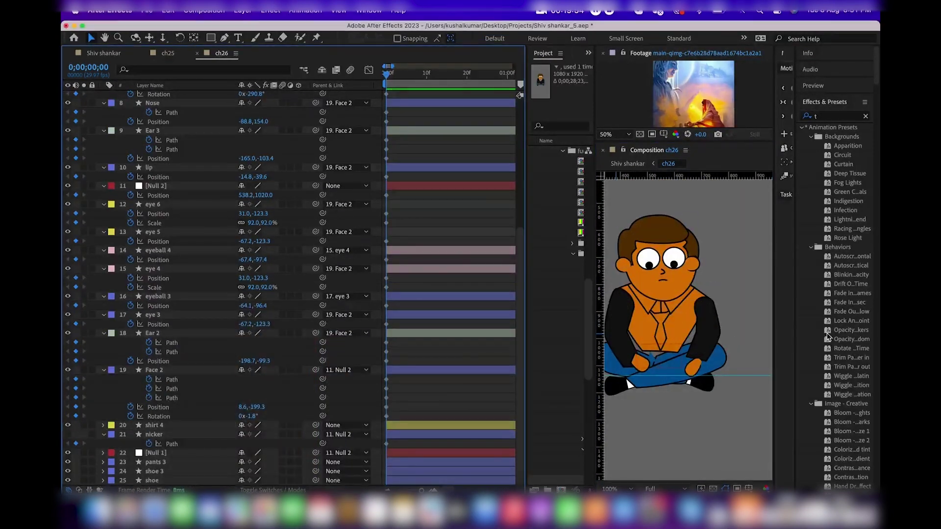
pyautogui.click(103, 425)
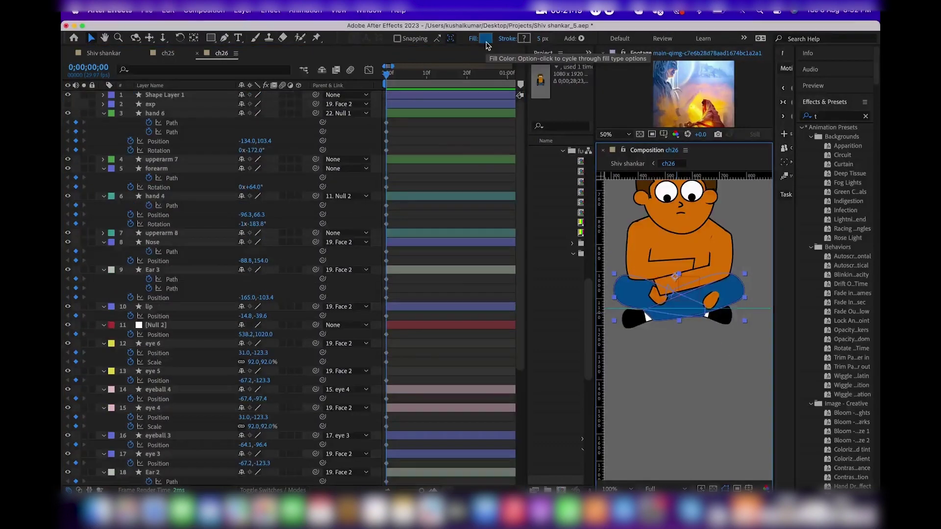
pyautogui.click(485, 38)
pyautogui.click(313, 447)
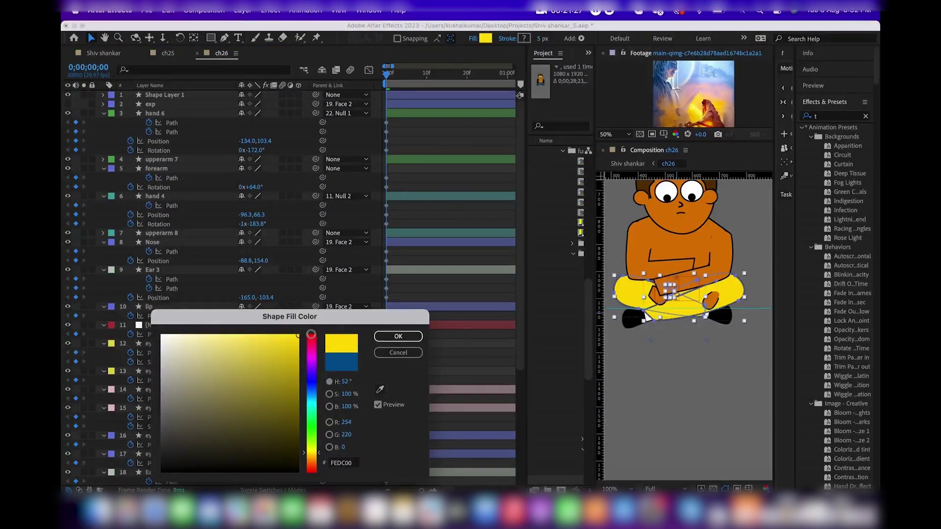
pyautogui.click(398, 337)
pyautogui.scroll(4, 659, 327)
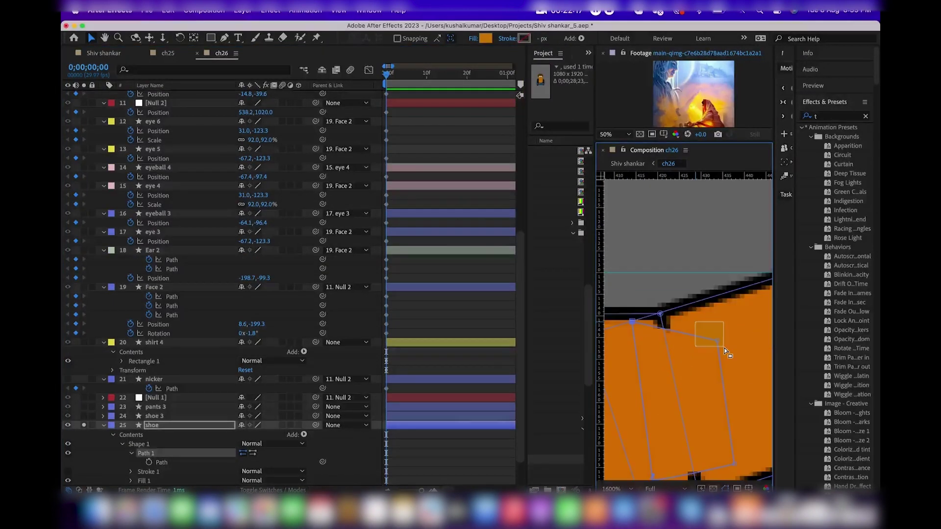
pyautogui.scroll(-4, 725, 351)
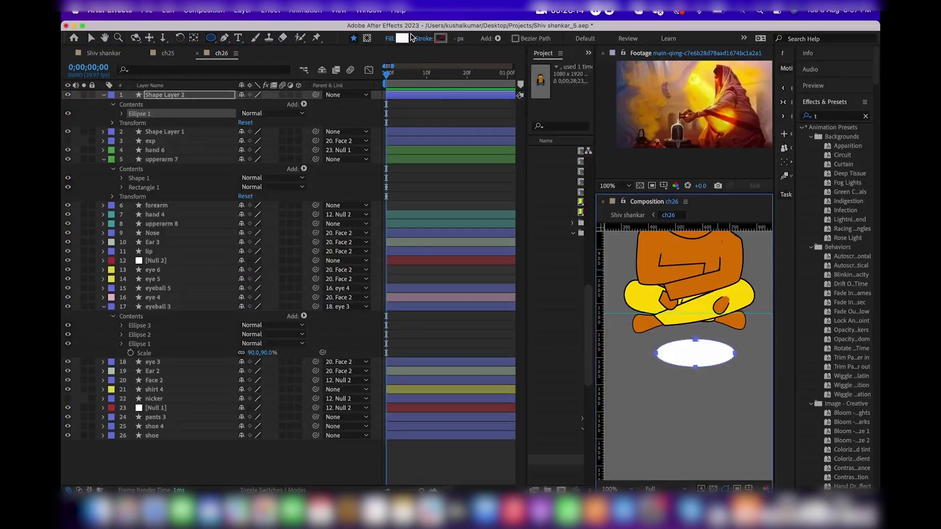
# - Fill the ellipse with a brown sampled from the reference image
pyautogui.click(402, 38)
pyautogui.click(380, 390)
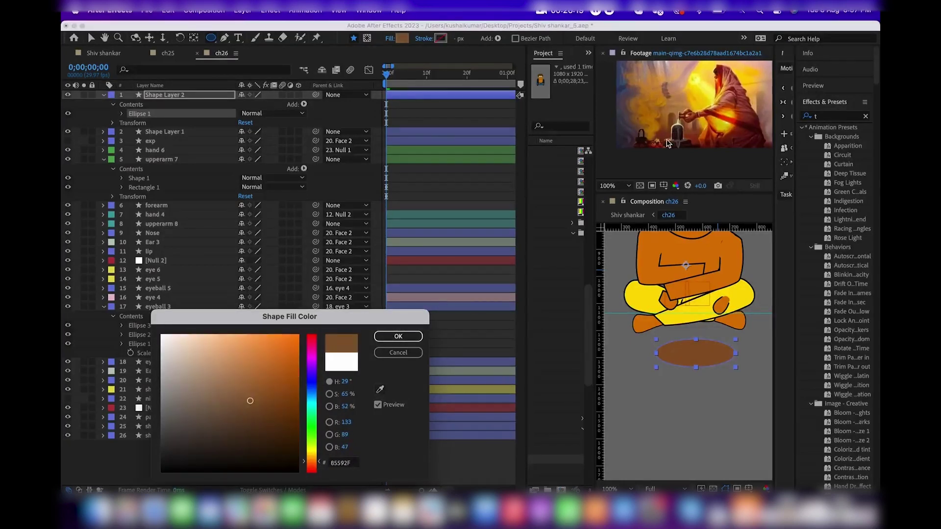
pyautogui.click(398, 353)
pyautogui.scroll(4, 680, 143)
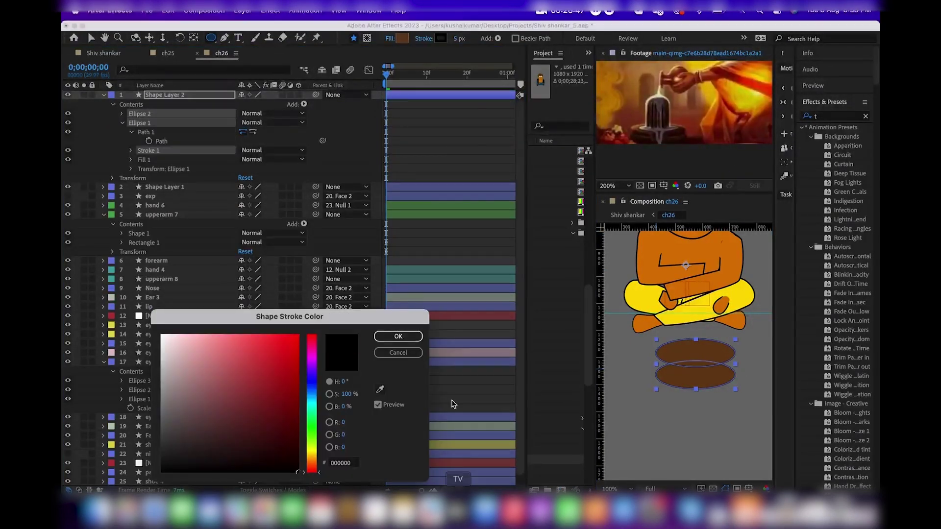
# - Duplicate the brown ellipse and give the lower copy a darker brown fill
pyautogui.press('Return')
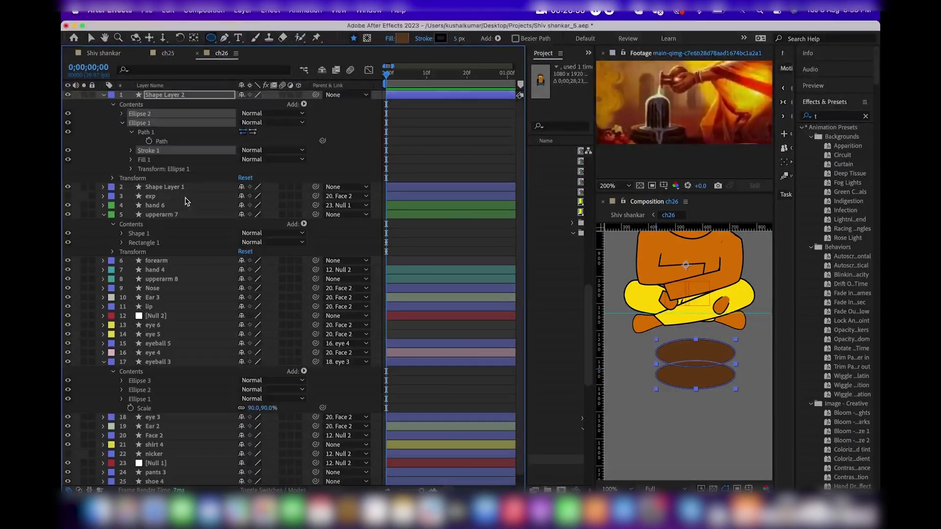
pyautogui.press('.')
pyautogui.click(139, 123)
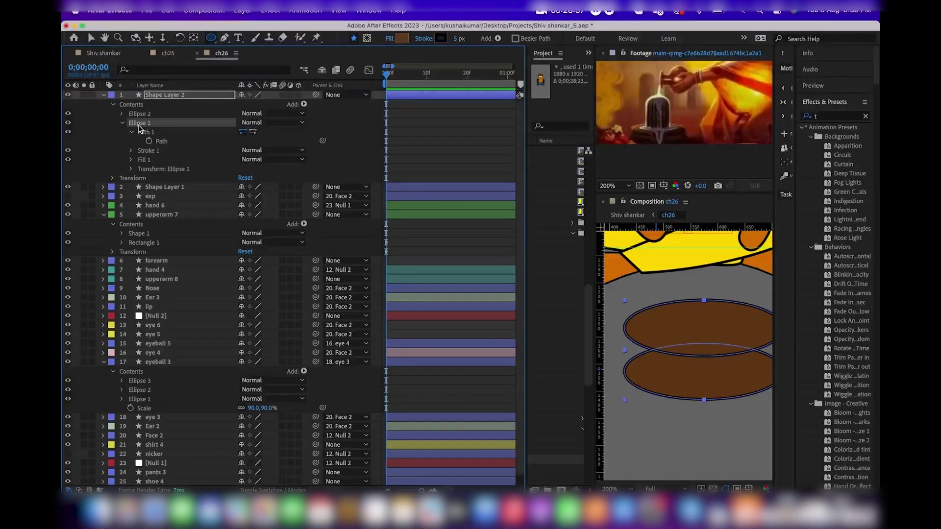
pyautogui.click(402, 38)
pyautogui.click(267, 454)
pyautogui.click(399, 338)
pyautogui.click(131, 150)
pyautogui.click(132, 151)
pyautogui.click(161, 141)
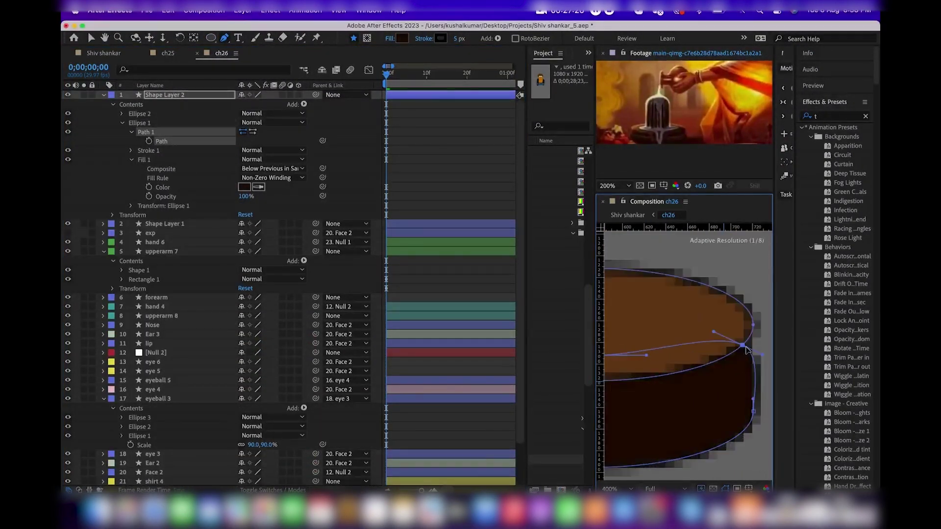
# - Draw a rectangle over the figure, then refine the shivling and upper arm paths with the Pen tool
pyautogui.press(',')
pyautogui.press('q')
pyautogui.moveTo(664, 278); pyautogui.dragTo(692, 325)
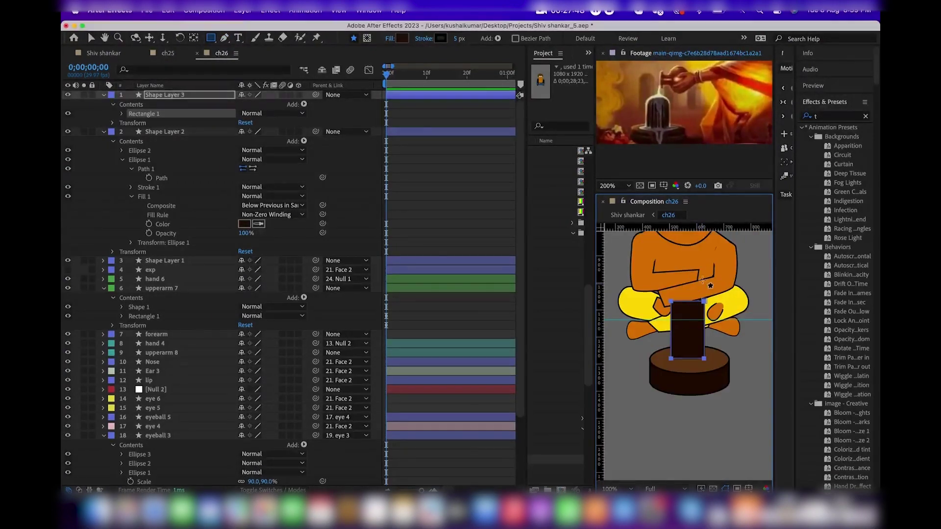
pyautogui.scroll(3, 706, 318)
pyautogui.scroll(-3, 722, 324)
pyautogui.scroll(2, 713, 290)
pyautogui.press('g')
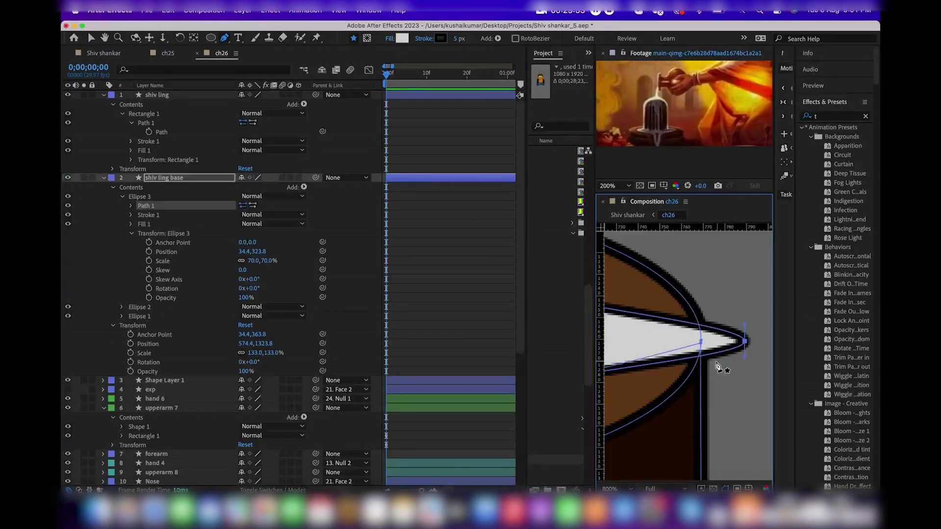
pyautogui.scroll(-5, 748, 361)
pyautogui.scroll(-5, 716, 348)
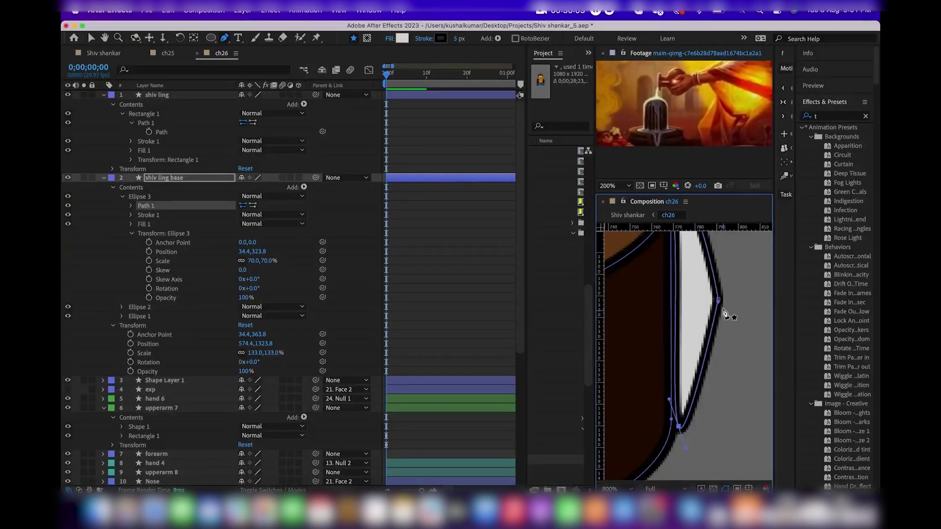
pyautogui.scroll(-3, 708, 345)
pyautogui.scroll(2, 711, 323)
pyautogui.scroll(-4, 713, 303)
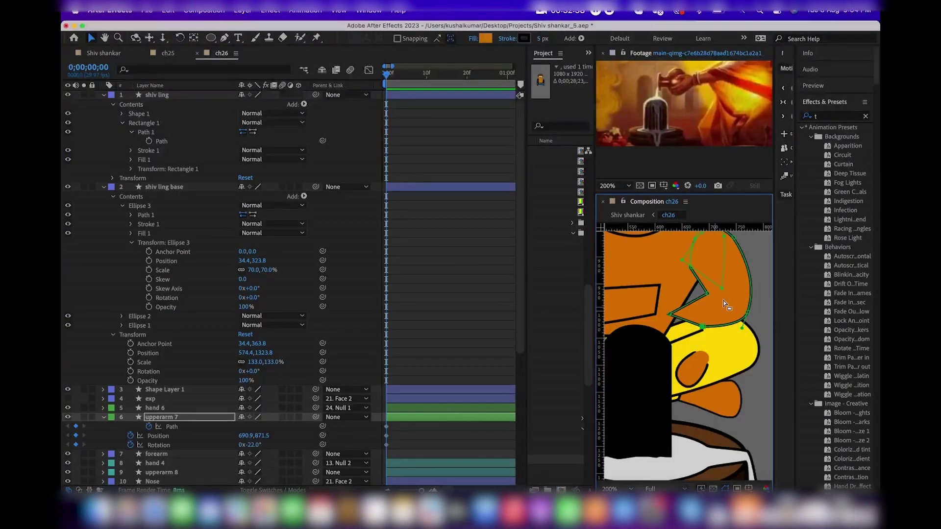
pyautogui.scroll(-2, 724, 304)
pyautogui.scroll(3, 736, 302)
pyautogui.scroll(-2, 686, 319)
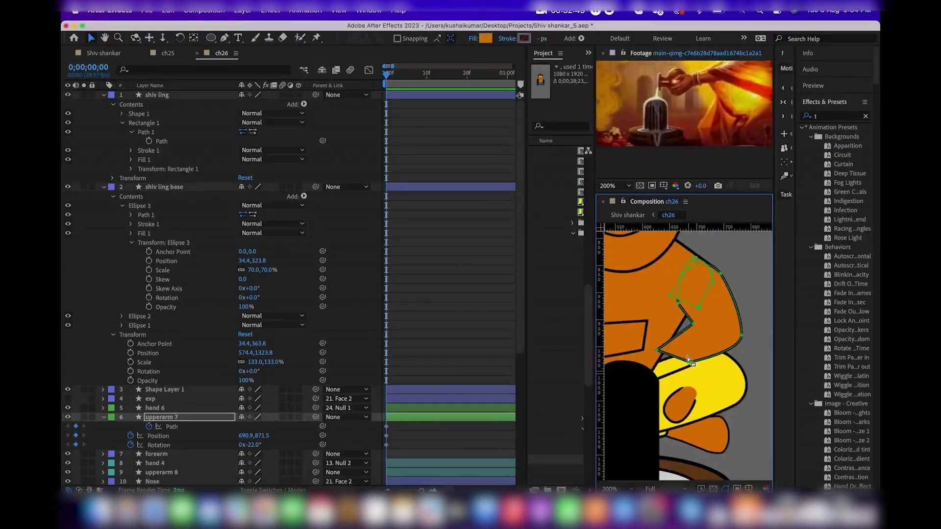
pyautogui.scroll(-1, 716, 346)
pyautogui.scroll(-2, 747, 293)
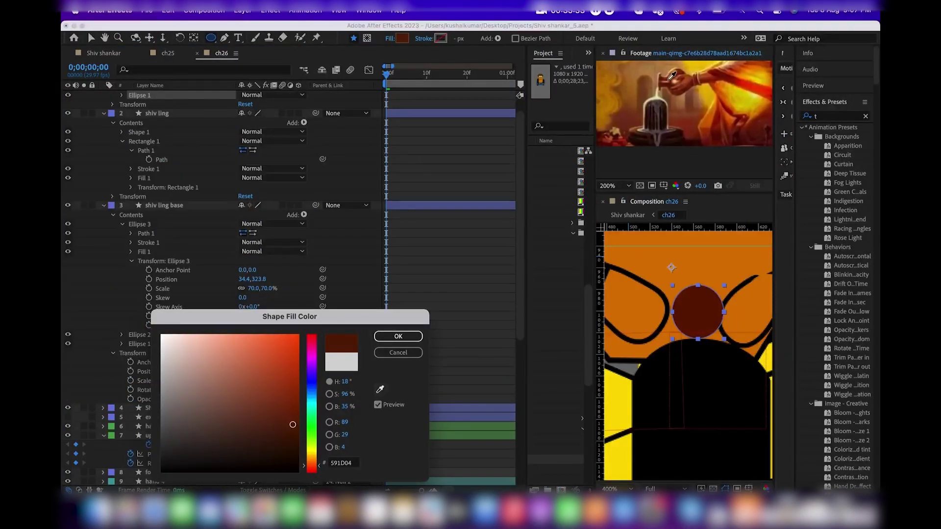
# - Confirm the circle's dark reddish-brown fill, then duplicate hand 6 to mirror it as hand 7
pyautogui.press('Return')
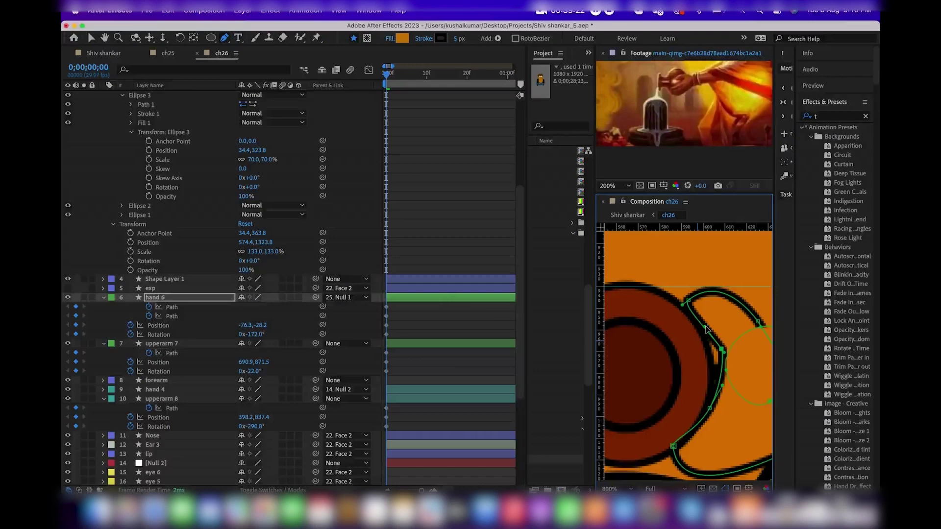
pyautogui.scroll(-2, 706, 329)
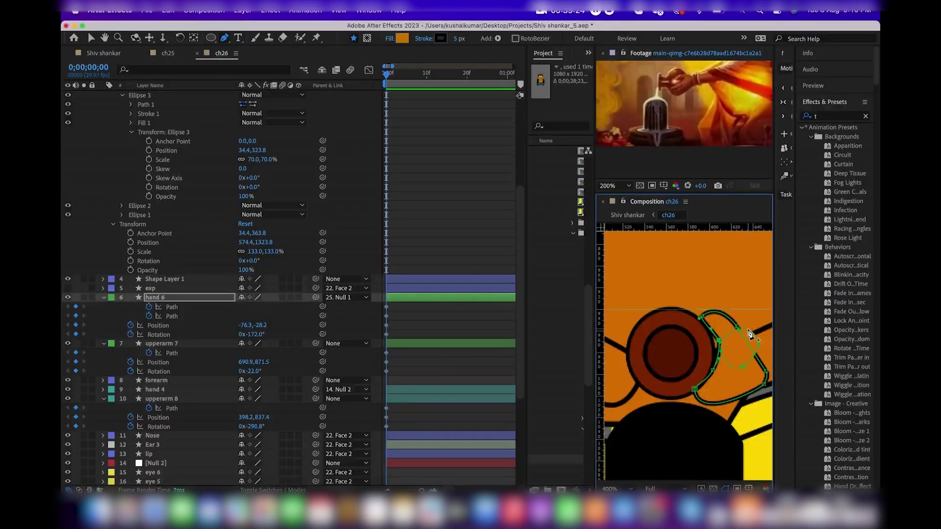
pyautogui.press('v')
pyautogui.scroll(1, 690, 311)
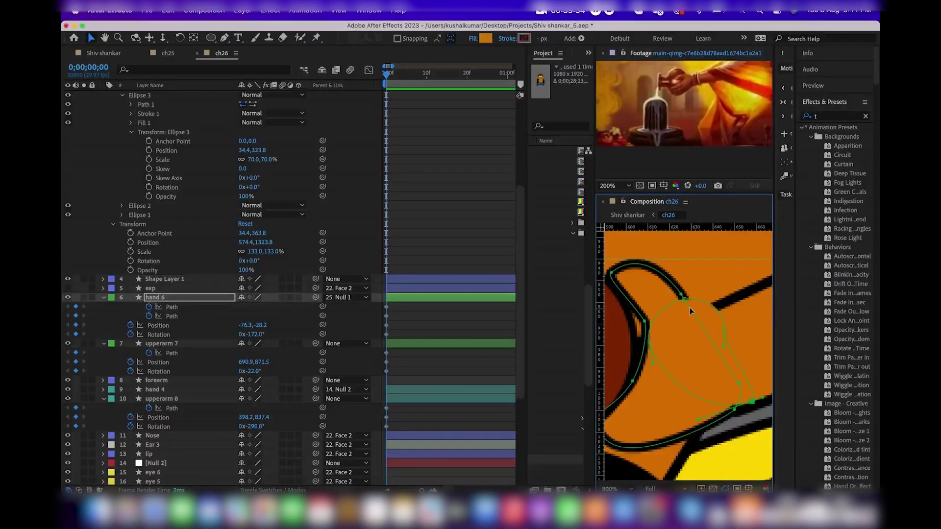
pyautogui.hscroll(-3, 686, 319)
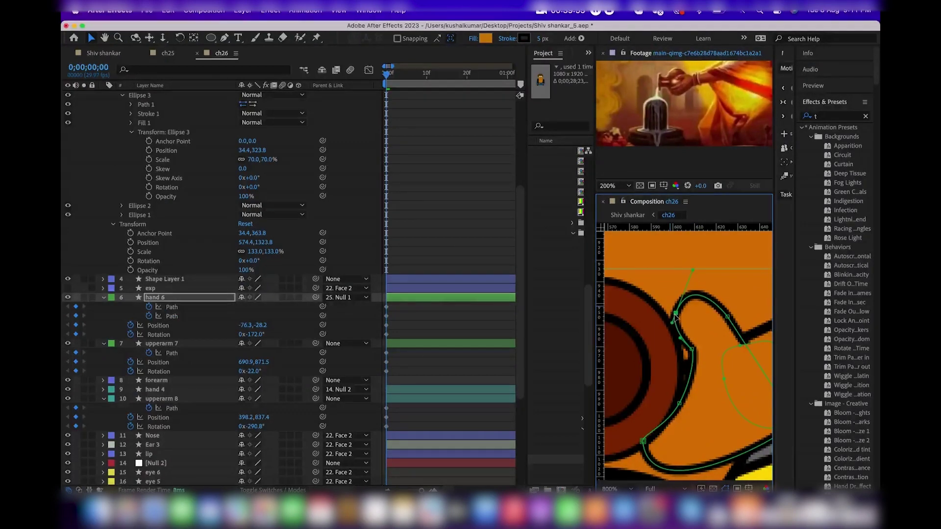
pyautogui.scroll(-3, 675, 317)
pyautogui.press('super+d')
pyautogui.rightClick(199, 298)
# - Flip the copied hand, move hand 7 below the forearm layer, and fill the new shape white
pyautogui.click(390, 315)
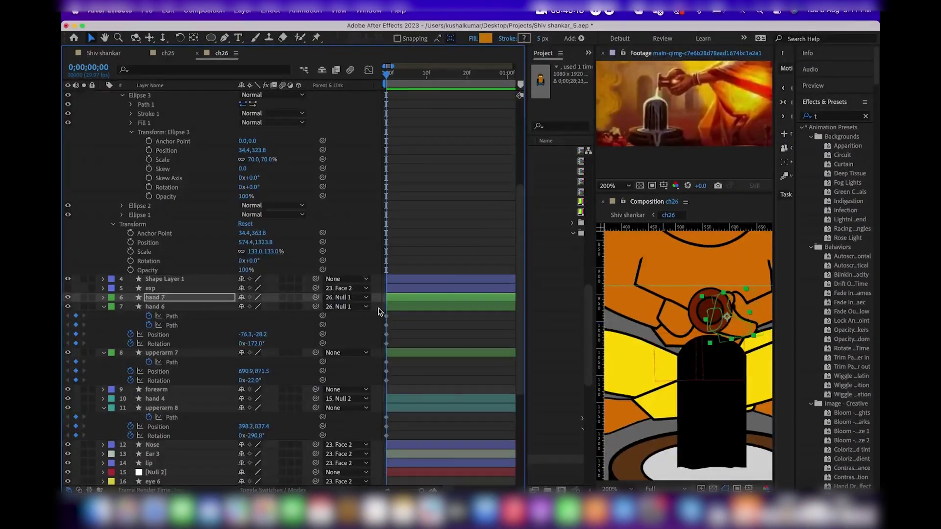
pyautogui.moveTo(209, 359); pyautogui.dragTo(73, 392)
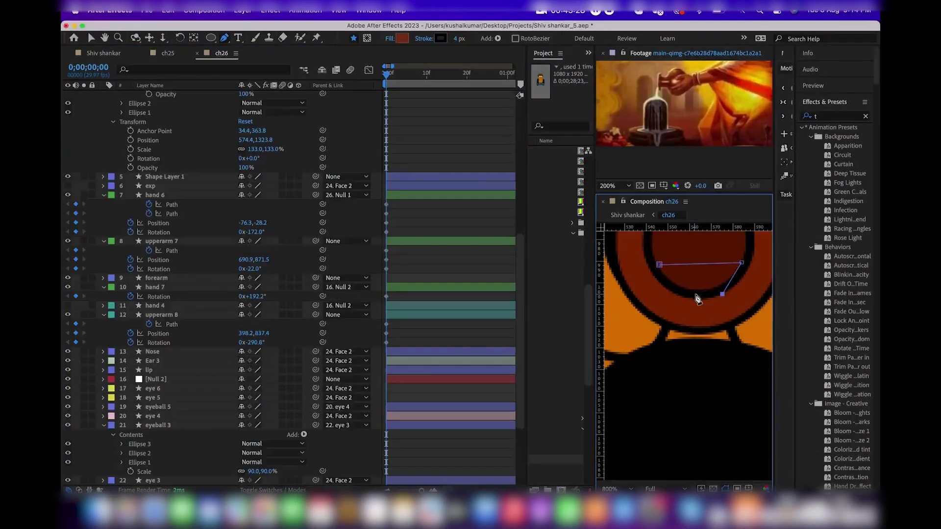
pyautogui.click(401, 38)
pyautogui.click(395, 335)
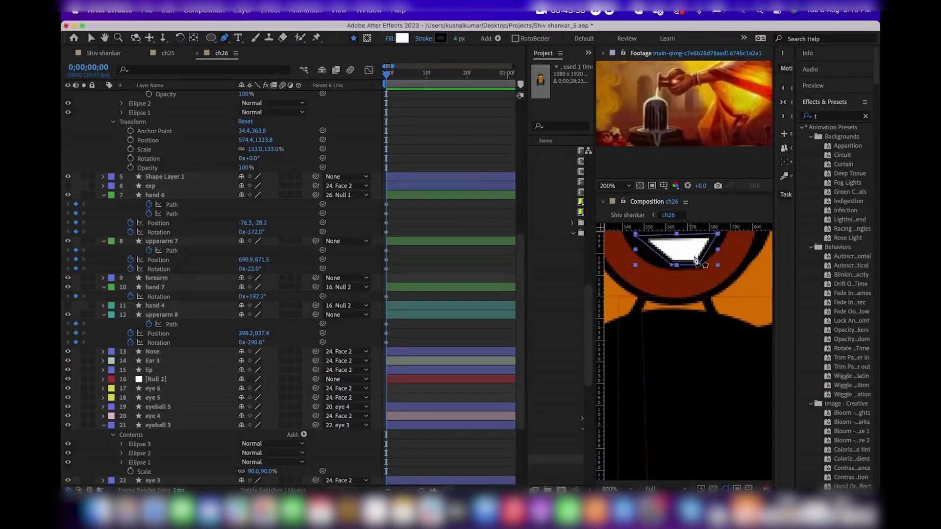
# - Add the shape's bottom tip point and deepen the brown fill to a saturated orange
pyautogui.scroll(1, 686, 267)
pyautogui.scroll(-1, 685, 267)
pyautogui.click(680, 349)
pyautogui.scroll(-5, 686, 294)
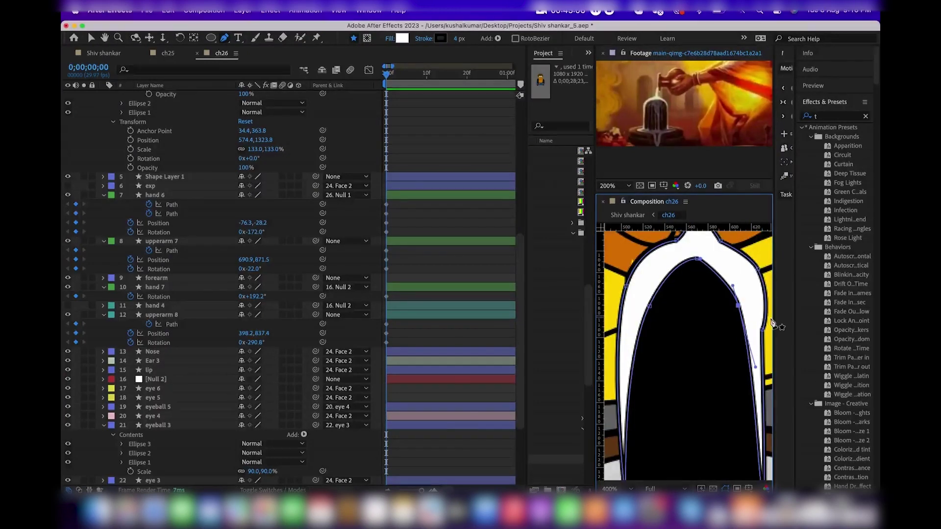
pyautogui.hscroll(5, 725, 287)
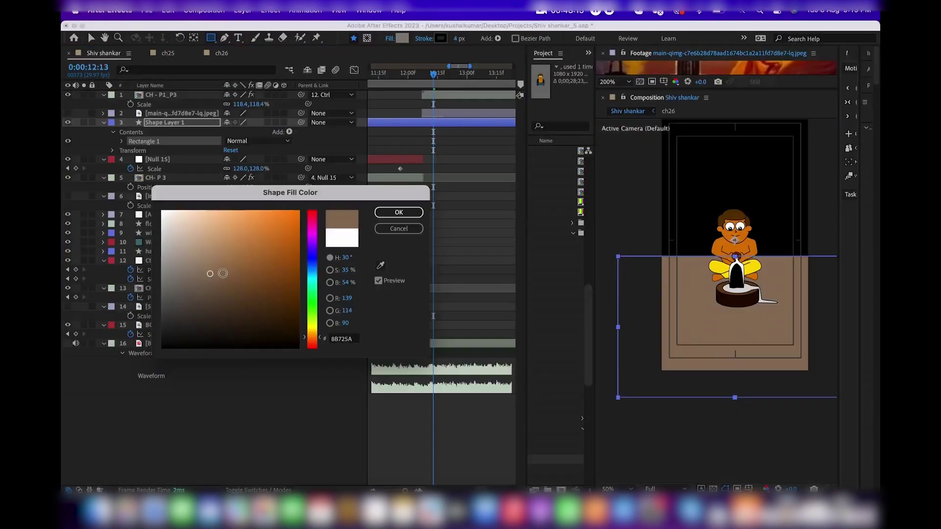
pyautogui.moveTo(223, 274); pyautogui.dragTo(283, 273)
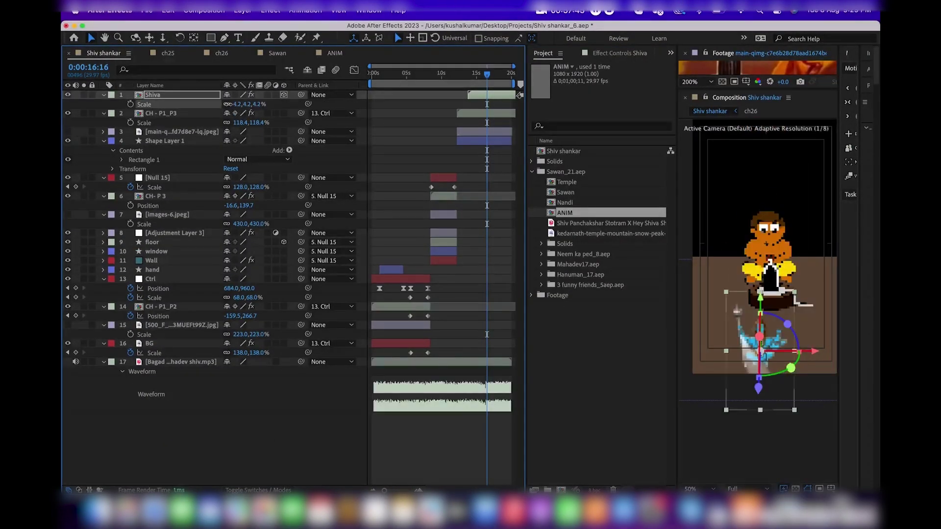
# - Scale the Shiva layer to 10.2% and move it below CH-P1_P3
pyautogui.moveTo(235, 104); pyautogui.dragTo(238, 104)
pyautogui.moveTo(152, 95); pyautogui.dragTo(152, 117)
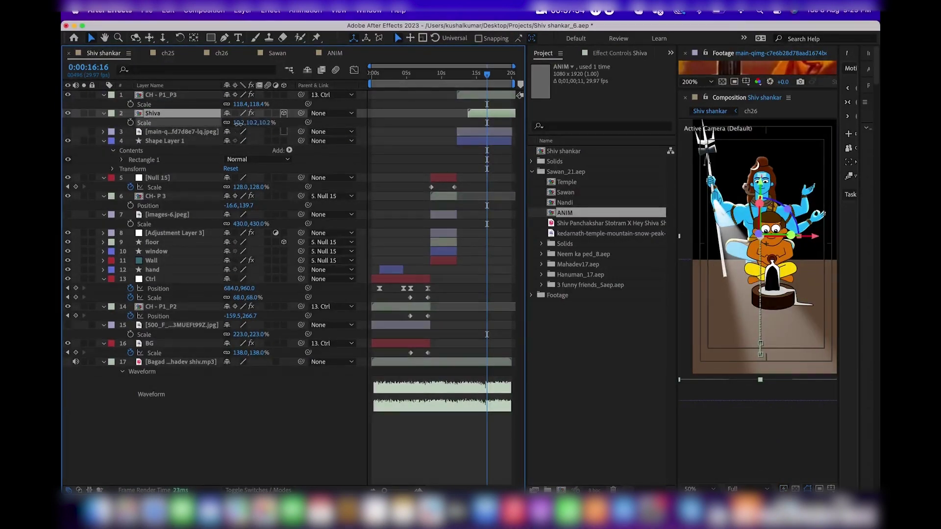
pyautogui.click(86, 126)
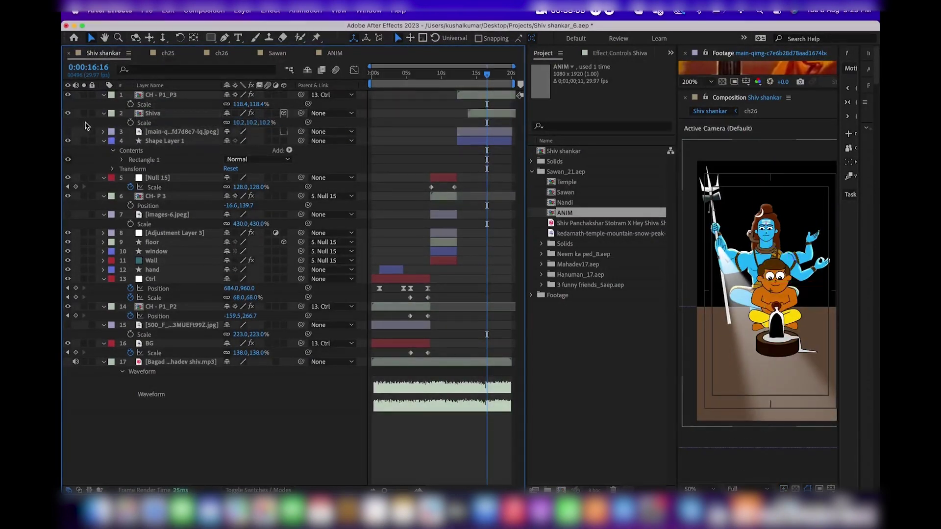
pyautogui.click(85, 123)
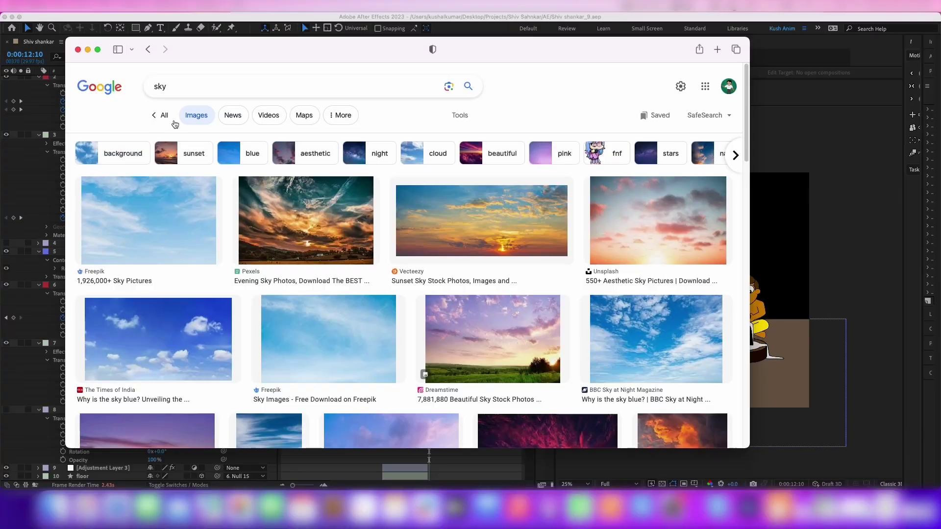
# - Save the Pexels evening sky photo from Google Images to Downloads
pyautogui.click(305, 223)
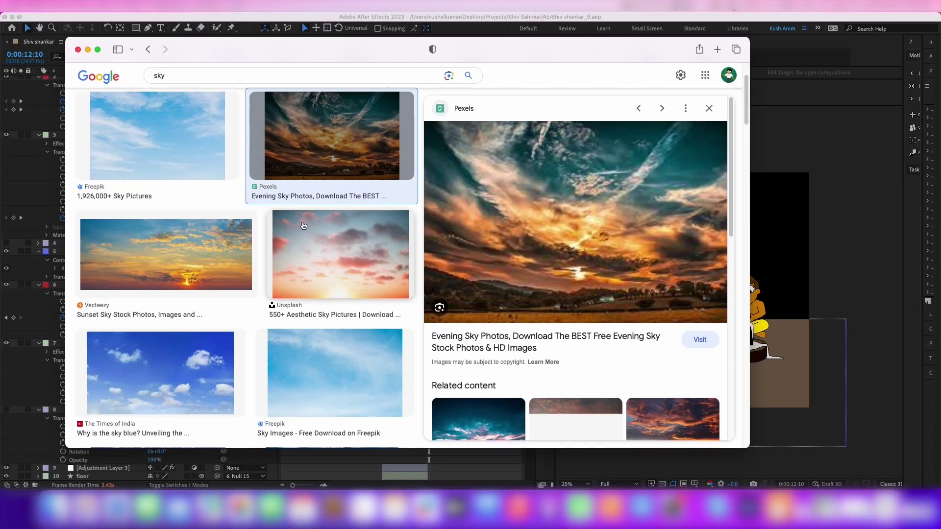
pyautogui.rightClick(592, 248)
pyautogui.click(666, 388)
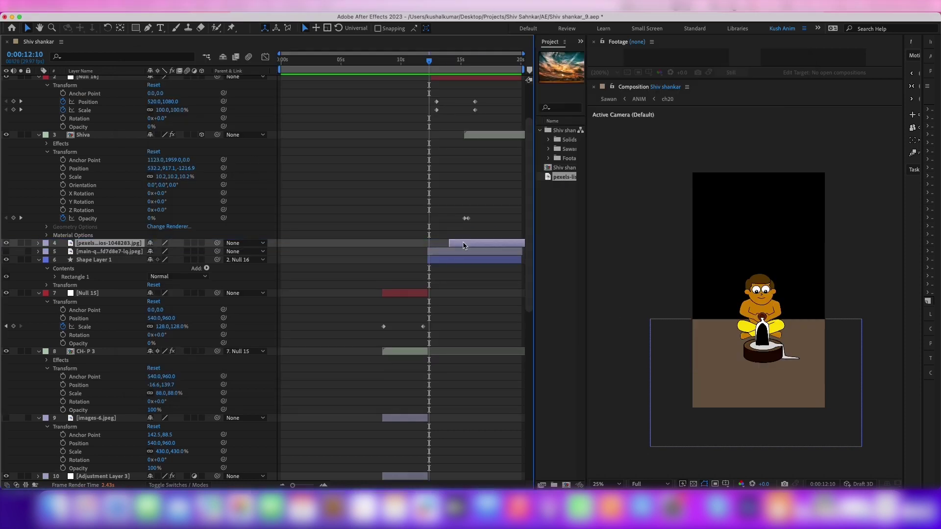
# - Place the sky photo as the background, shrink it to 38%, and raise its blur to 123.4
pyautogui.moveTo(548, 183)
pyautogui.mouseDown()
pyautogui.moveTo(452, 247)
pyautogui.moveTo(452, 287)
pyautogui.mouseUp()
pyautogui.press('s')
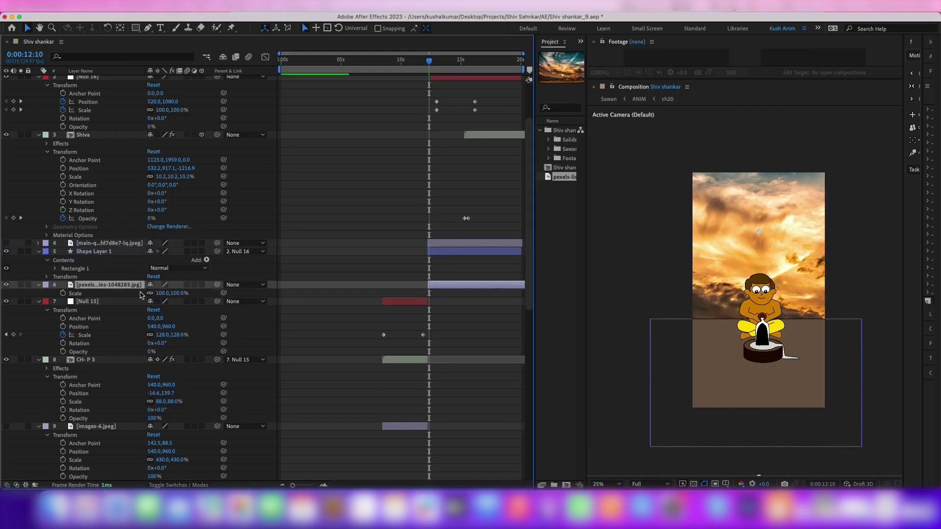
pyautogui.moveTo(164, 294); pyautogui.dragTo(128, 287)
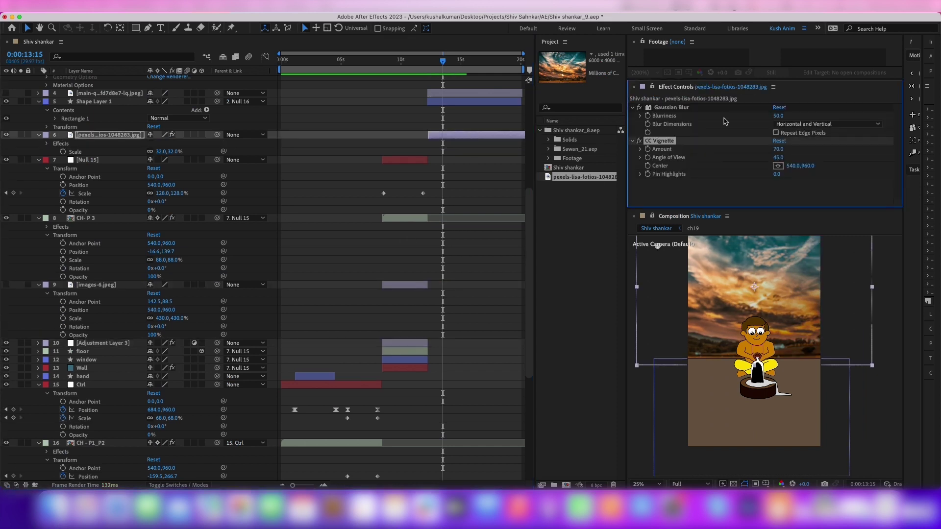
pyautogui.moveTo(778, 116); pyautogui.dragTo(795, 116)
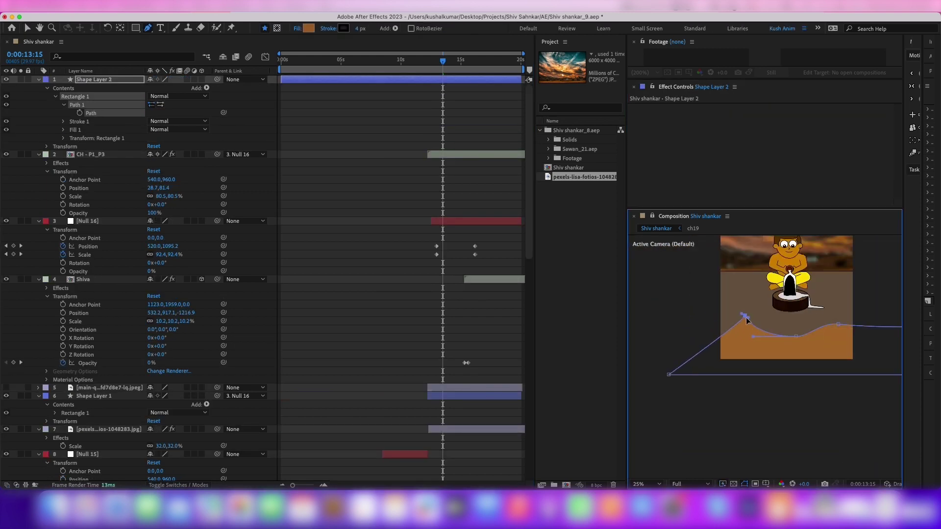
# - Duplicate Rectangle 1 in the ground shape and give the copy a cyan water fill
pyautogui.scroll(-2, 743, 318)
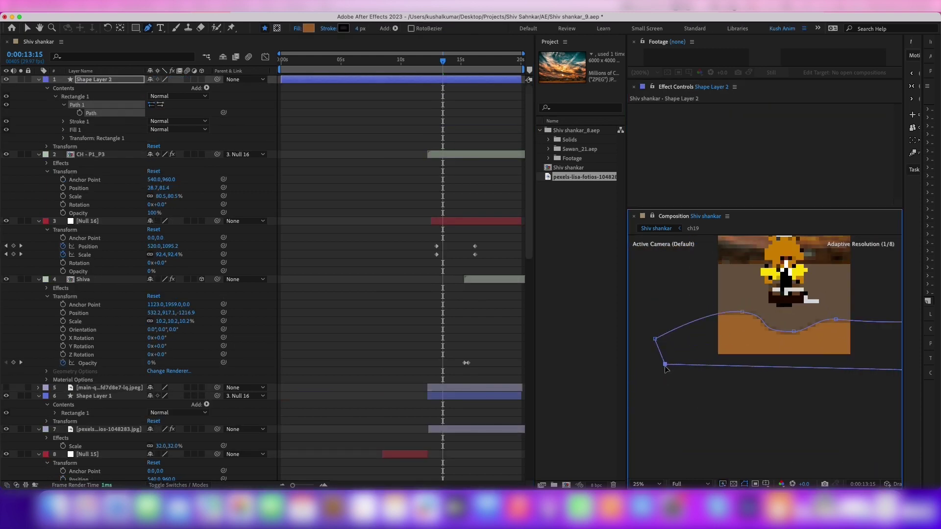
pyautogui.press('v')
pyautogui.press('j')
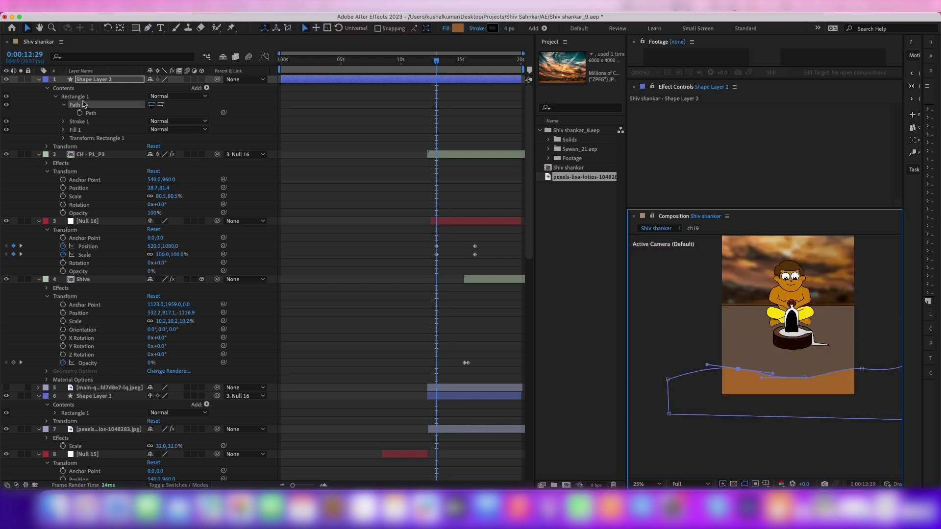
pyautogui.click(72, 105)
pyautogui.press('super+d')
pyautogui.click(458, 28)
pyautogui.click(225, 250)
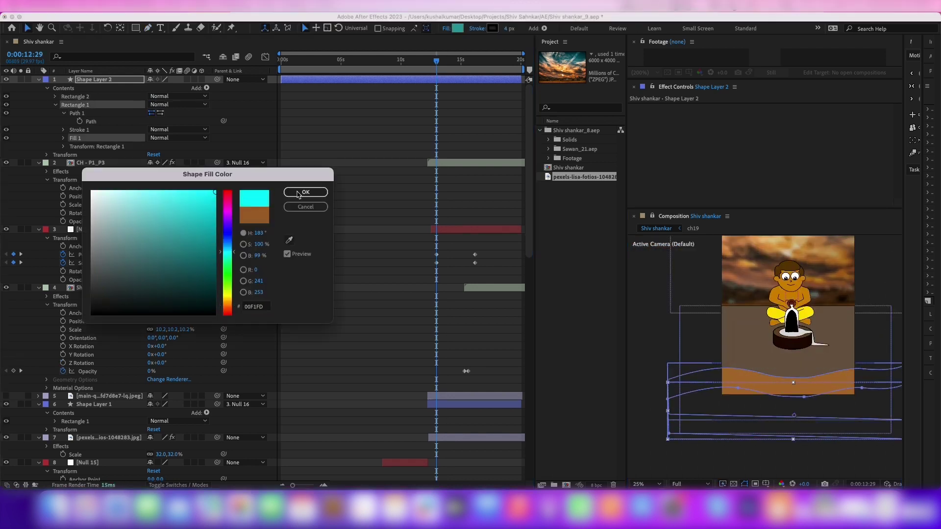
pyautogui.click(307, 191)
# - Move the playhead slightly earlier and shift the background photo's keyframes earlier in time
pyautogui.click(94, 405)
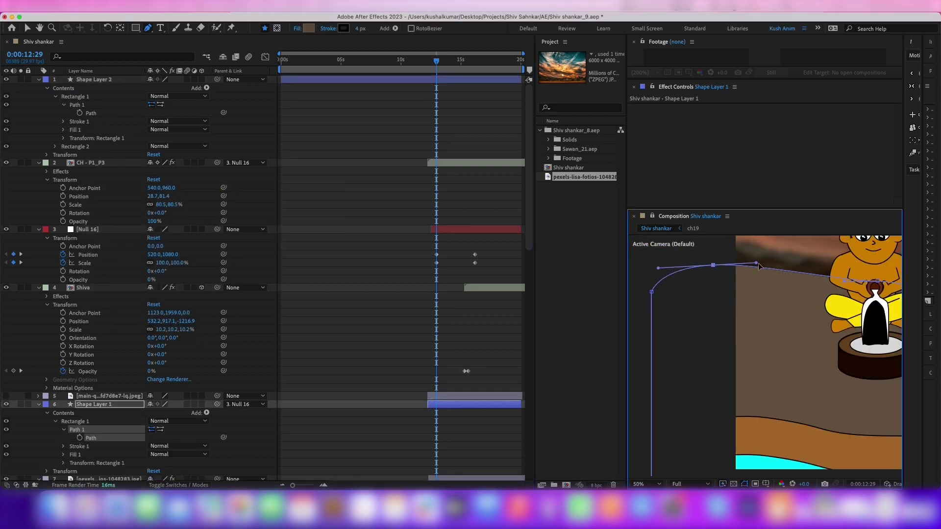
pyautogui.press('g')
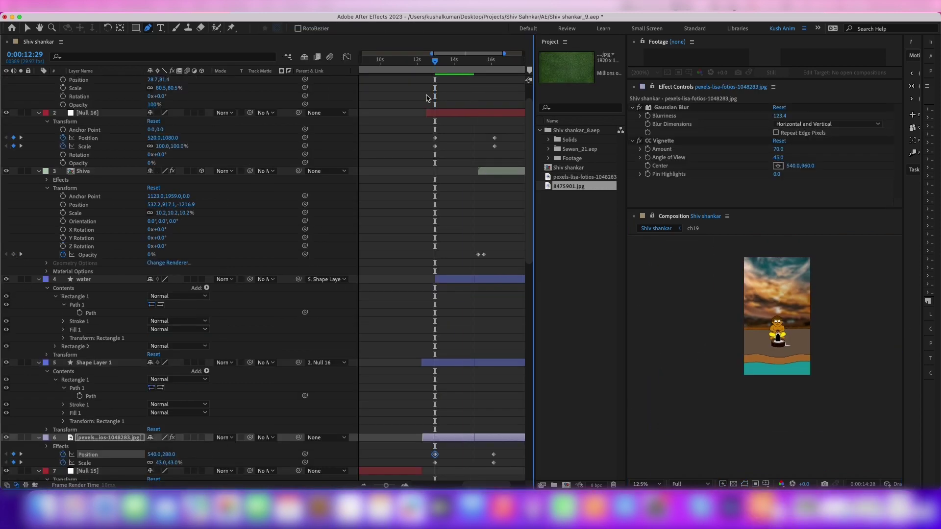
pyautogui.moveTo(440, 86); pyautogui.dragTo(435, 94)
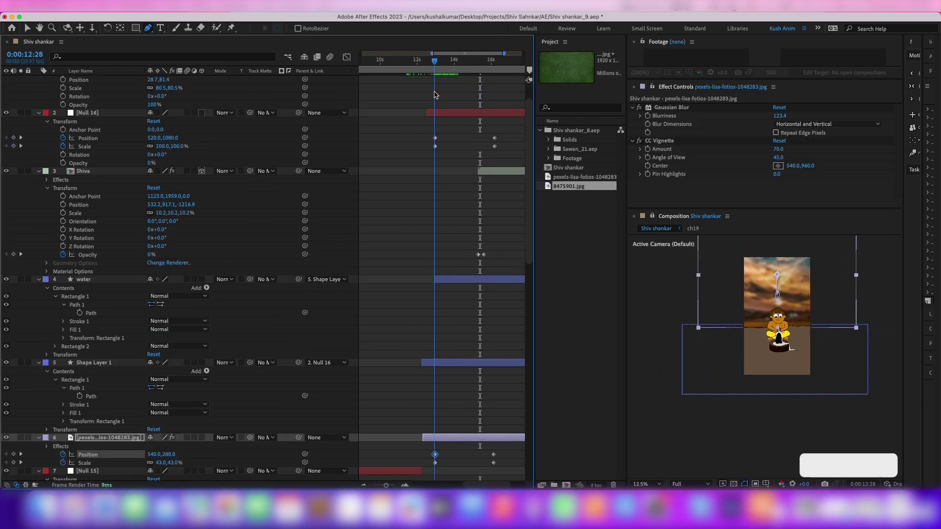
pyautogui.moveTo(498, 471); pyautogui.dragTo(494, 475)
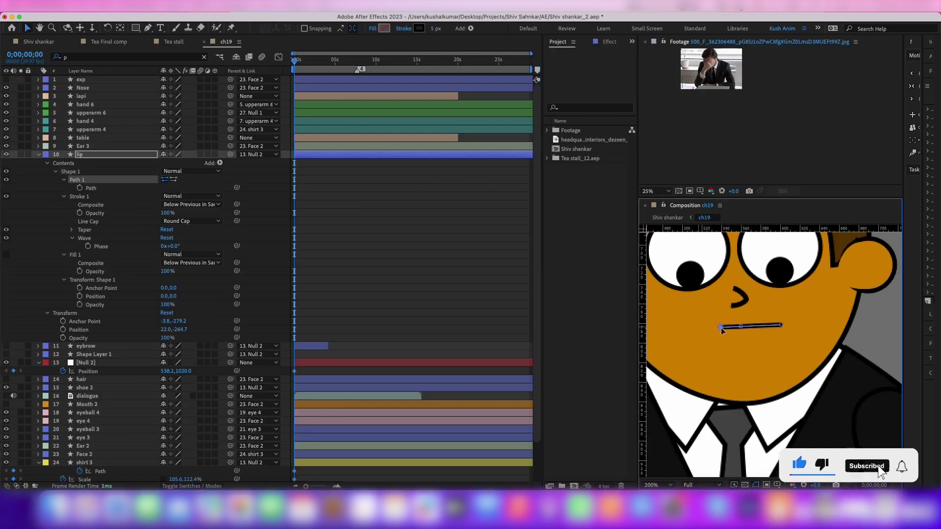
# - Set the eye 4 layer's Scale to 82%
pyautogui.press('.')
pyautogui.hscroll(-2, 715, 326)
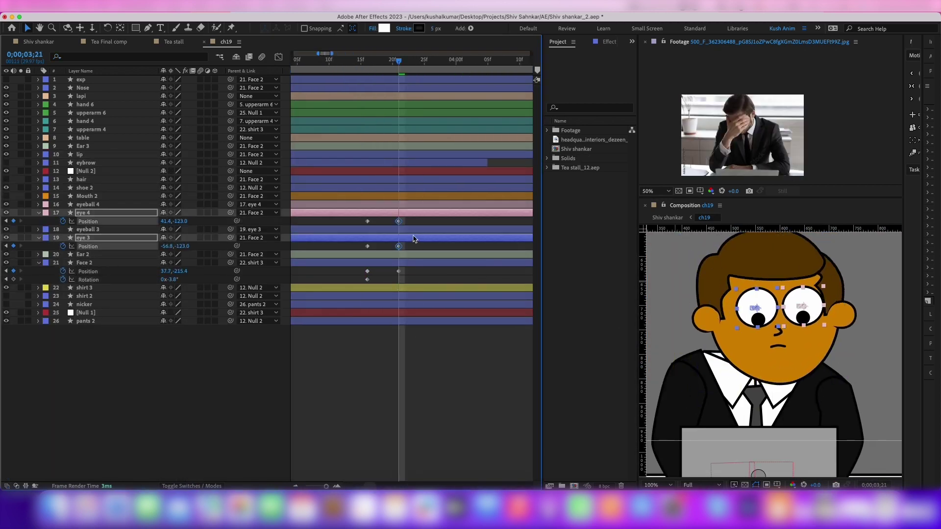
pyautogui.click(84, 213)
pyautogui.hotkey('shift', 's')
pyautogui.write('82')
pyautogui.press('Return')
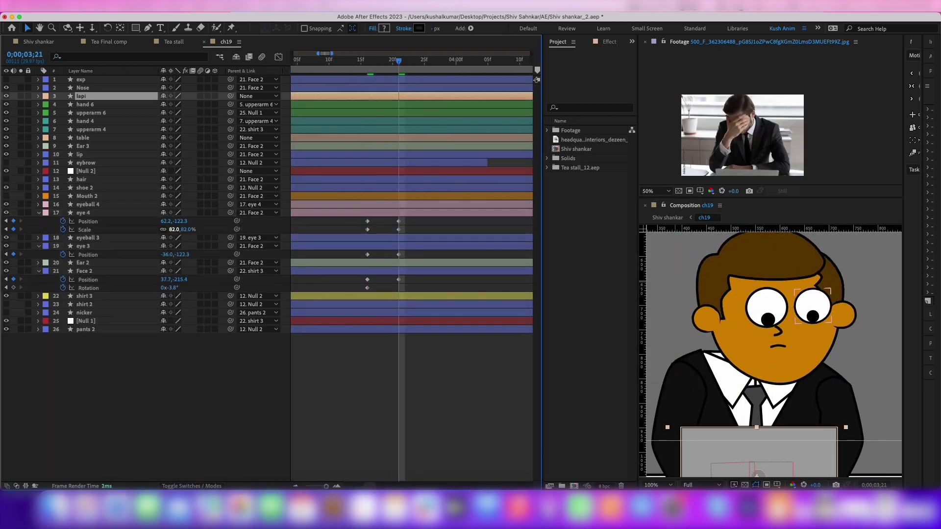
# - Add Position keyframes for eyeballs 3 and 4 and reveal the lip's Position keyframes
pyautogui.click(98, 204)
pyautogui.keyDown('super'); pyautogui.click(98, 238); pyautogui.keyUp('super')
pyautogui.hotkey('alt', 'shift', 'p')
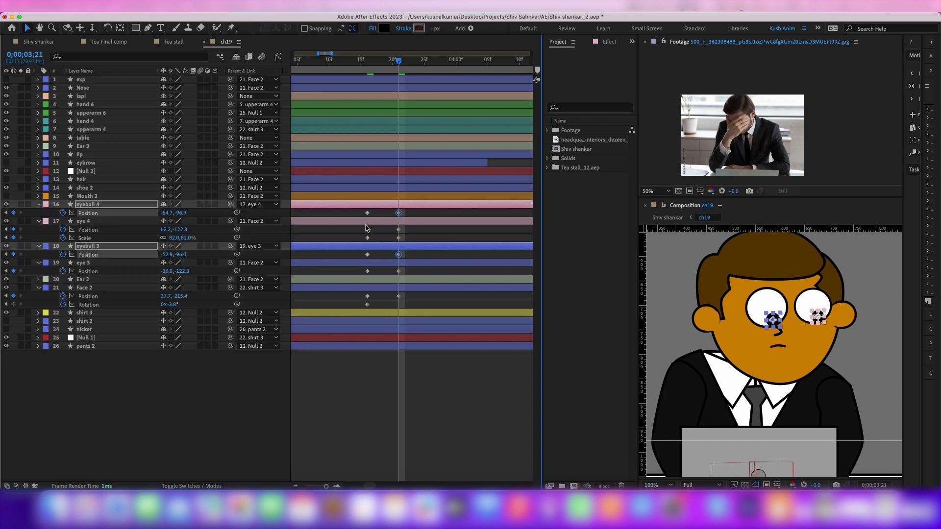
pyautogui.click(782, 337)
pyautogui.press('p')
pyautogui.scroll(2, 782, 337)
pyautogui.click(368, 172)
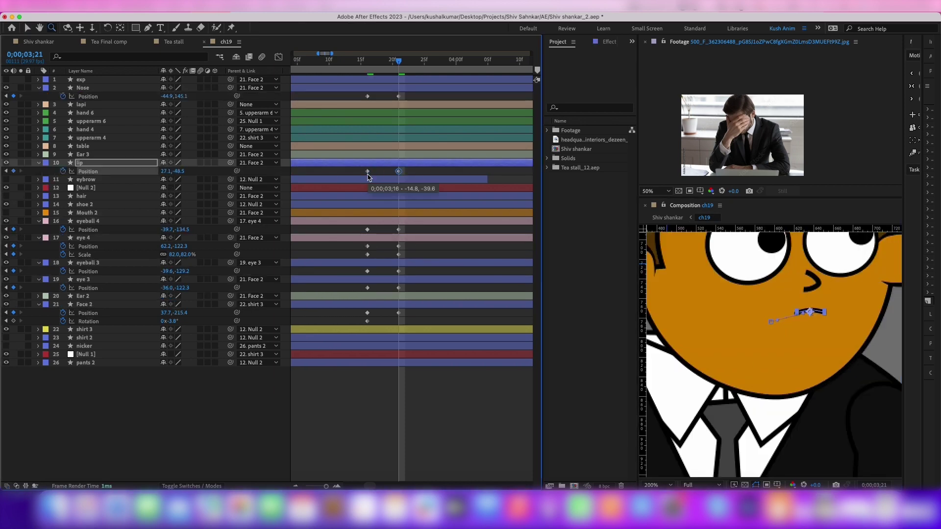
pyautogui.scroll(-3, 767, 253)
# - Push Face 2's left contour about 50 px to the right
pyautogui.click(768, 254)
pyautogui.scroll(5, 768, 253)
pyautogui.press('u')
pyautogui.scroll(-2, 720, 319)
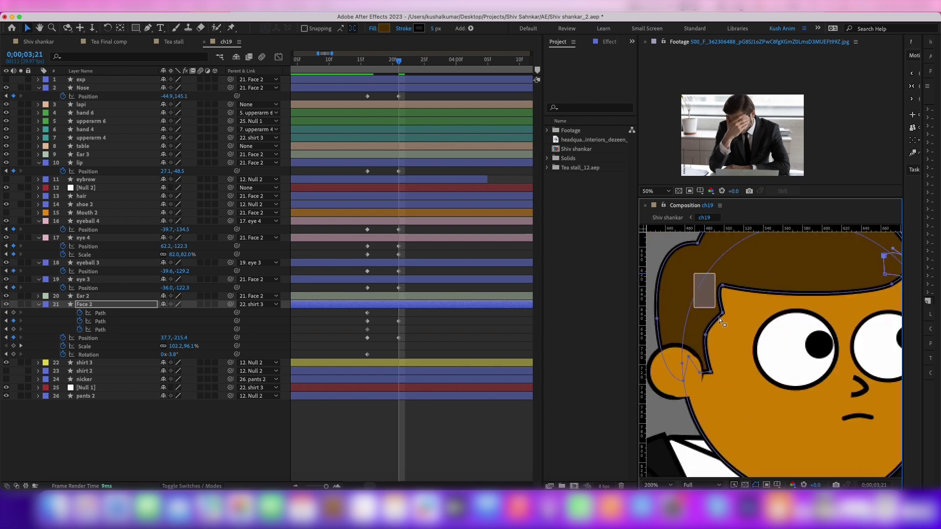
pyautogui.moveTo(709, 373); pyautogui.dragTo(734, 376)
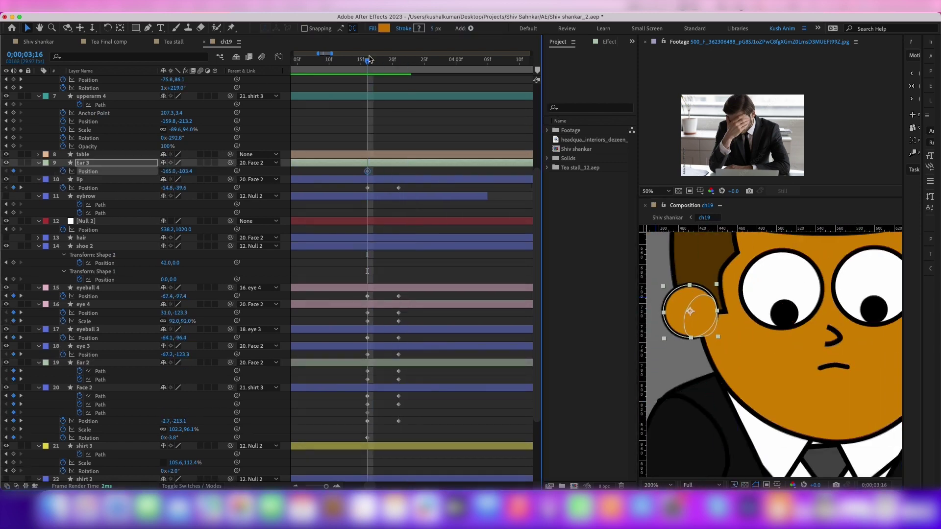
pyautogui.click(805, 325)
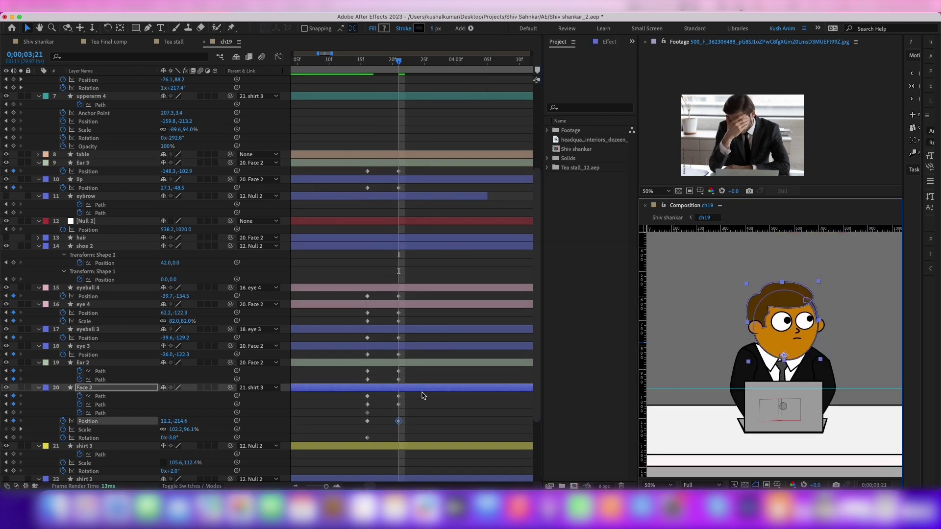
# - Scrub the head movement and select both Ctrl Position keyframes at 5;01
pyautogui.moveTo(360, 61); pyautogui.dragTo(399, 61)
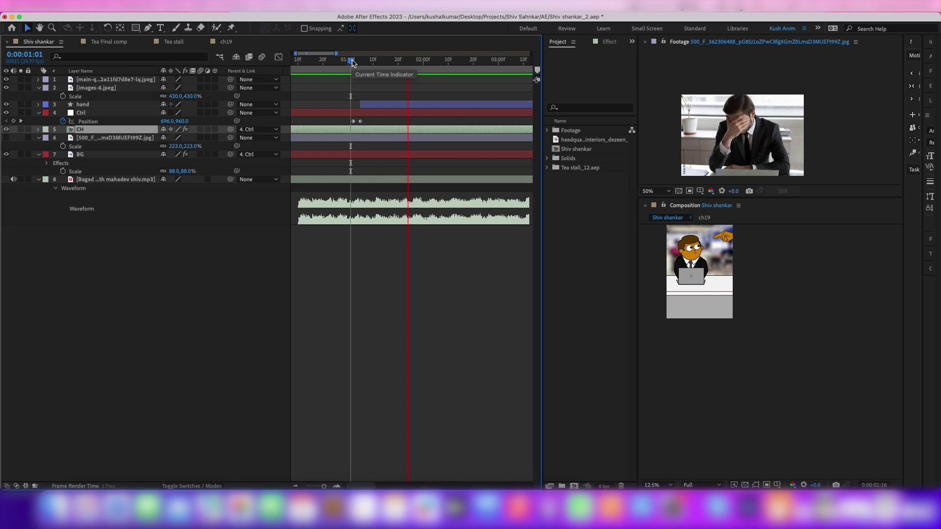
pyautogui.moveTo(353, 62); pyautogui.dragTo(360, 62)
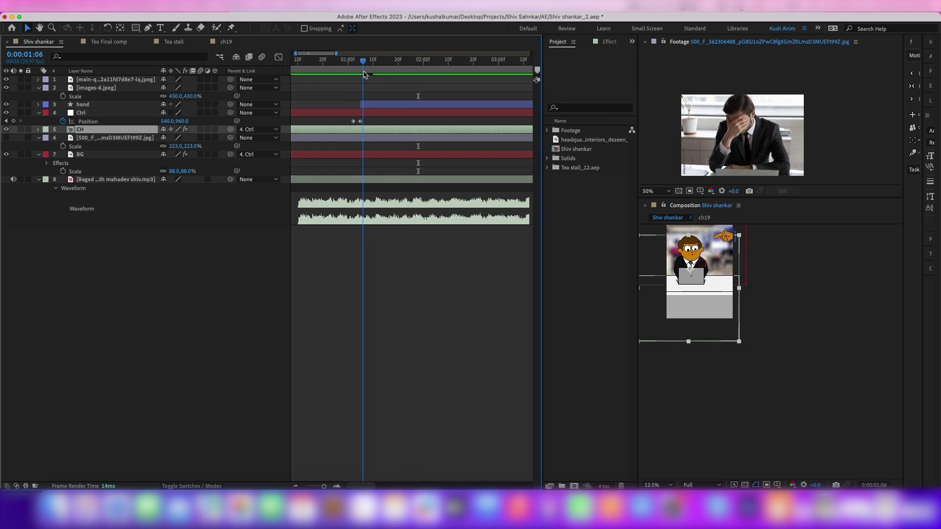
pyautogui.moveTo(367, 129); pyautogui.dragTo(358, 98)
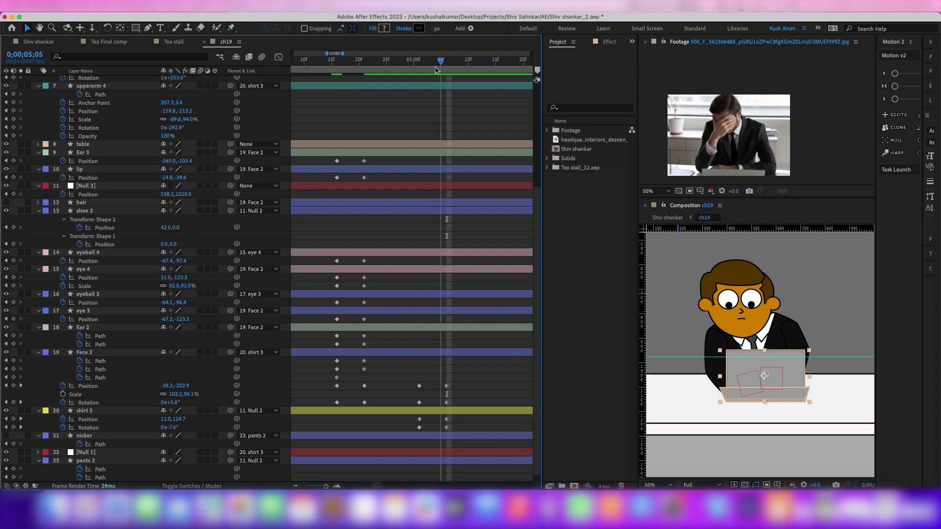
pyautogui.moveTo(436, 71); pyautogui.dragTo(420, 75)
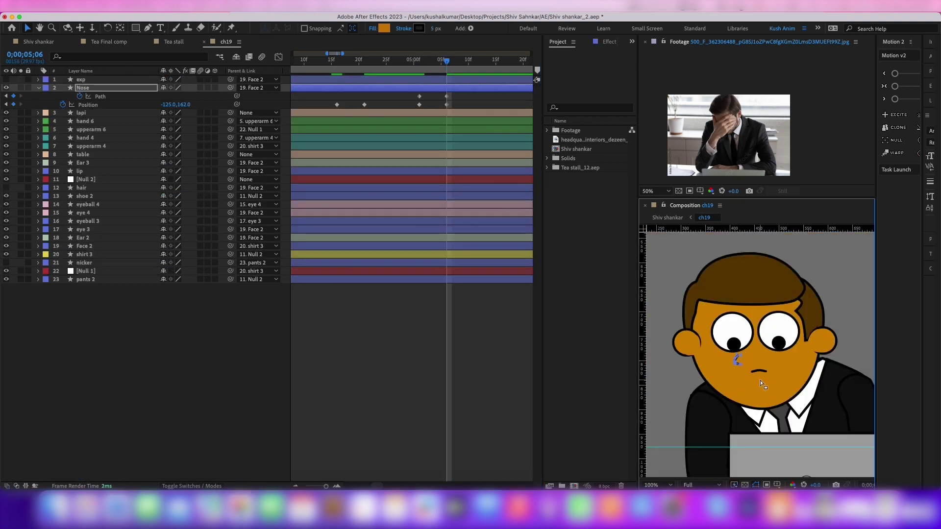
# - Reveal every layer's keyframed properties and step from 5;01 to the next keyframe at 5;06
pyautogui.click(723, 326)
pyautogui.keyDown('shift'); pyautogui.click(792, 324); pyautogui.keyUp('shift')
pyautogui.press('.')
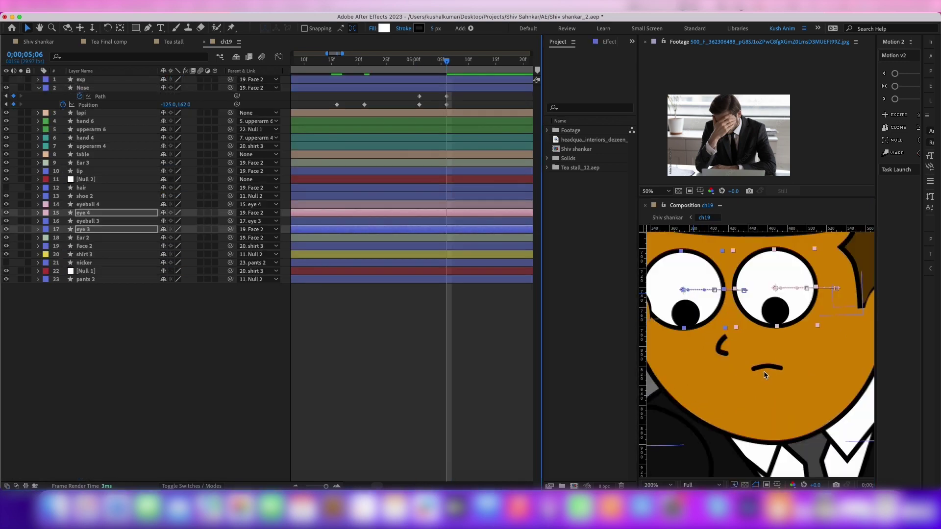
pyautogui.press(',')
pyautogui.press('super+a')
pyautogui.press('u')
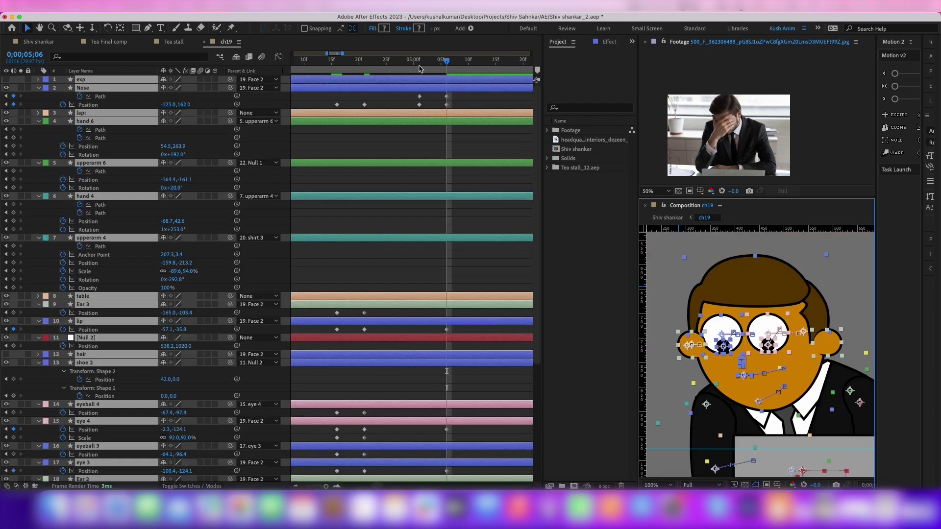
pyautogui.click(419, 68)
pyautogui.scroll(-10, 486, 180)
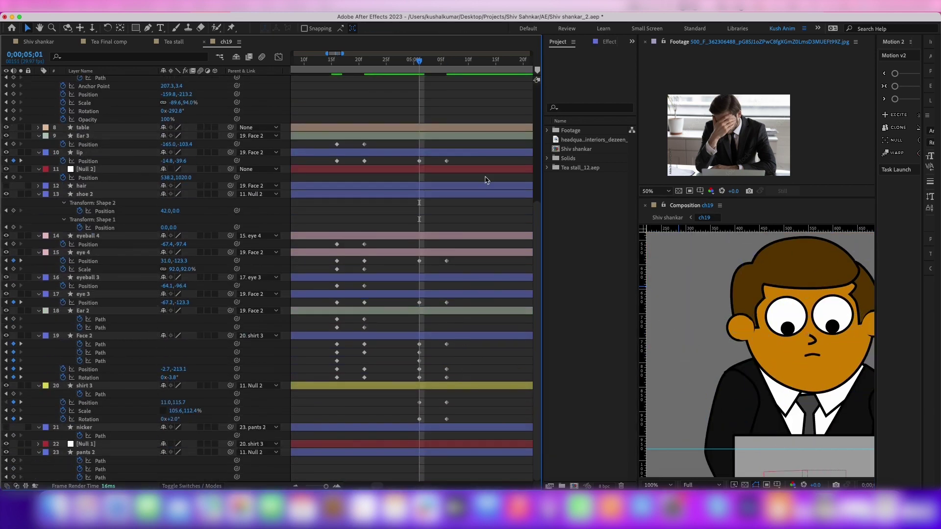
pyautogui.press('k')
# - Reshape the Face 2 outline along the hairline at 5;06
pyautogui.click(811, 307)
pyautogui.press('.')
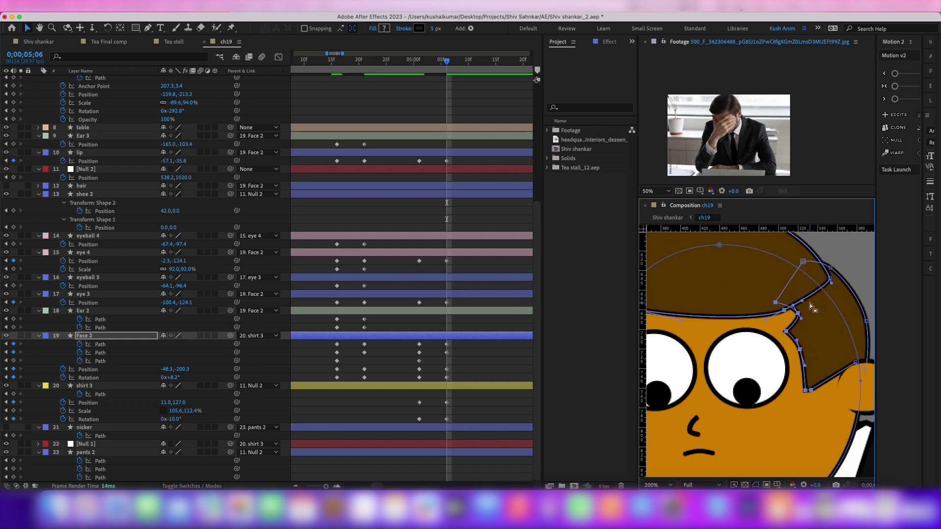
pyautogui.moveTo(812, 306); pyautogui.dragTo(773, 318)
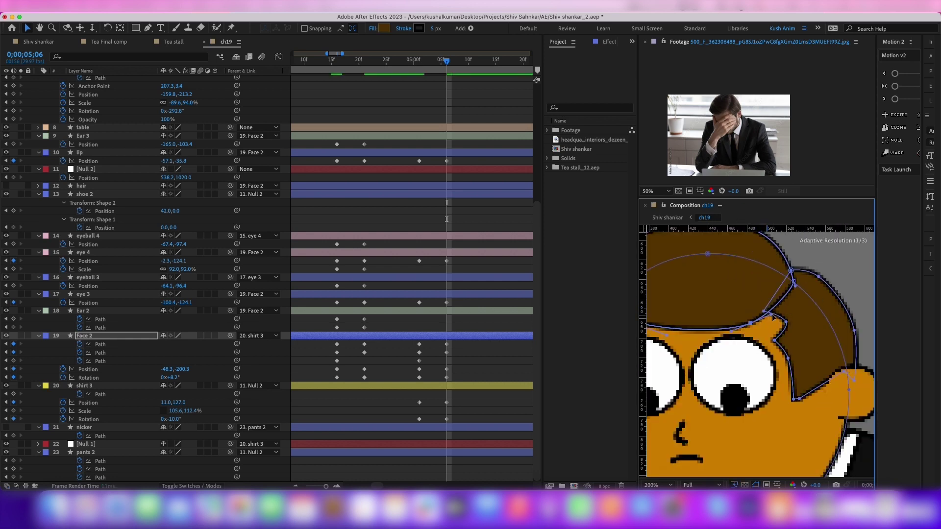
pyautogui.scroll(-2, 808, 353)
pyautogui.scroll(4, 809, 353)
pyautogui.click(809, 353)
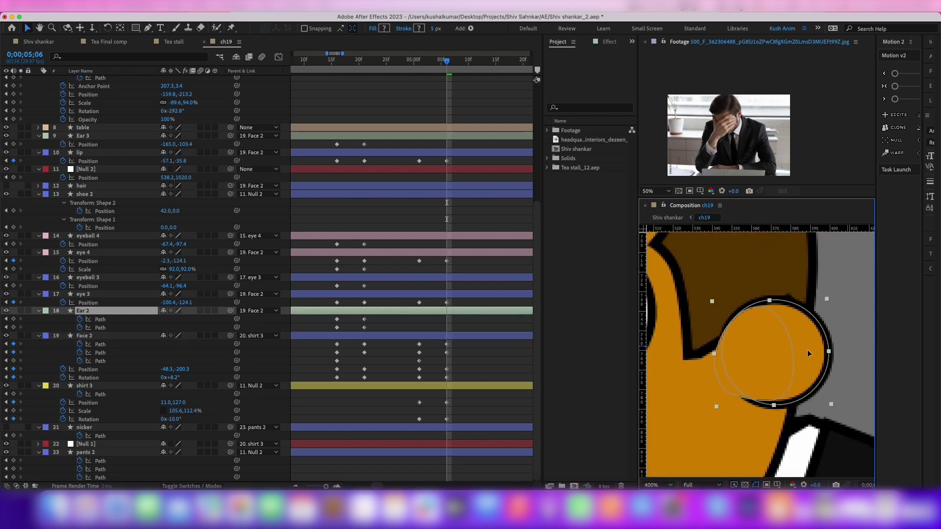
pyautogui.click(693, 346)
pyautogui.scroll(-5, 780, 300)
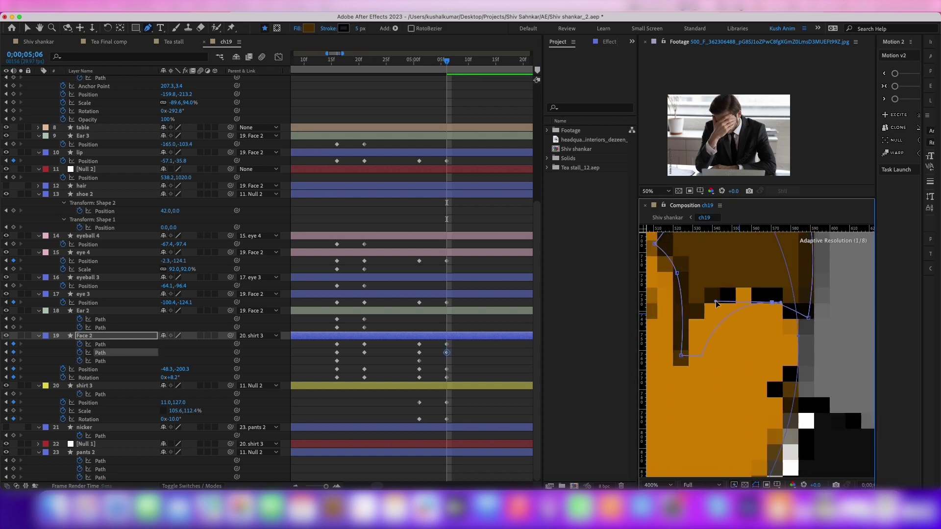
# - Remove upperarm 4's Scale animation and filter the timeline for 'path'
pyautogui.press('v')
pyautogui.scroll(6, 66, 263)
pyautogui.click(63, 271)
pyautogui.click(102, 239)
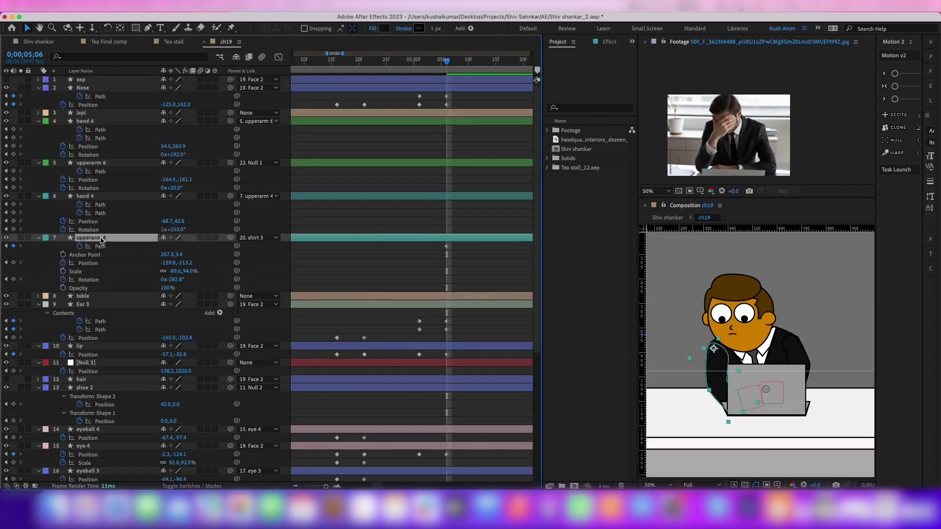
pyautogui.write('path')
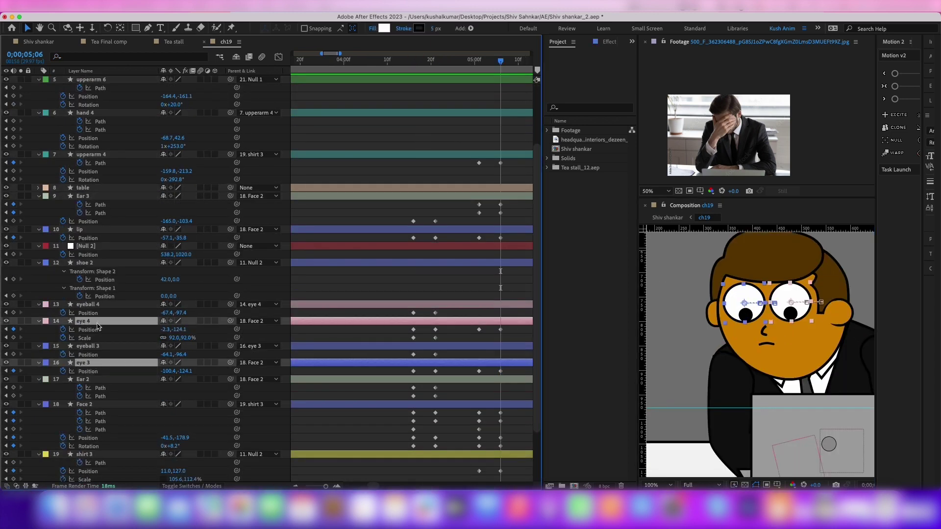
# - Fill the eyes orange and select only the eye 6 layer
pyautogui.click(383, 28)
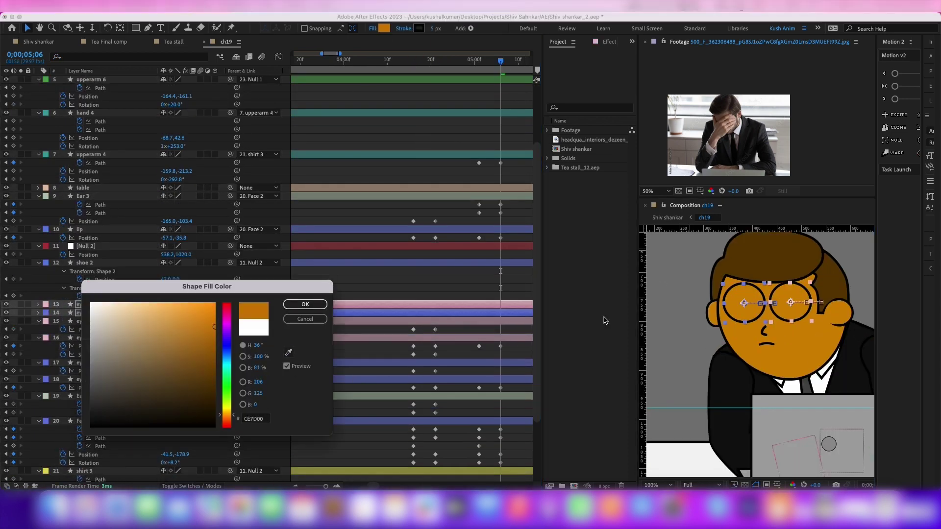
pyautogui.click(304, 304)
pyautogui.click(99, 306)
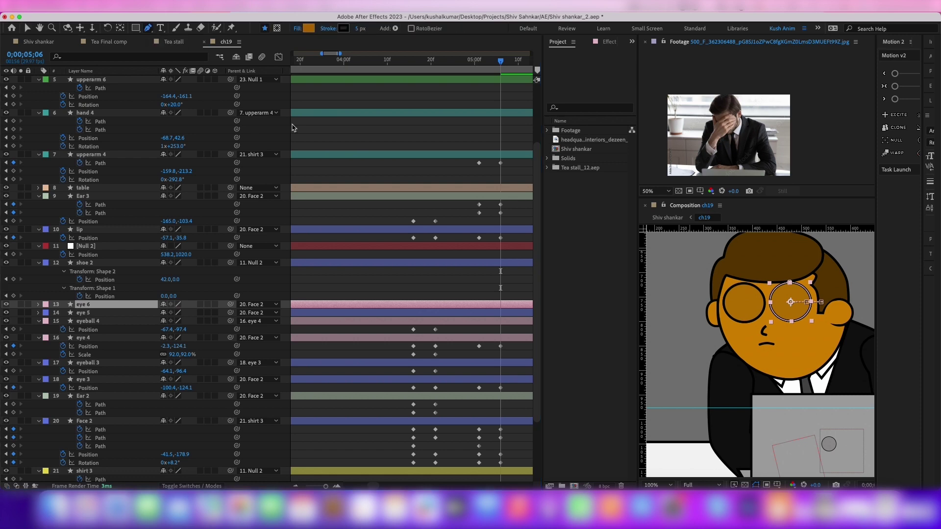
pyautogui.scroll(4, 799, 309)
pyautogui.scroll(-2, 837, 333)
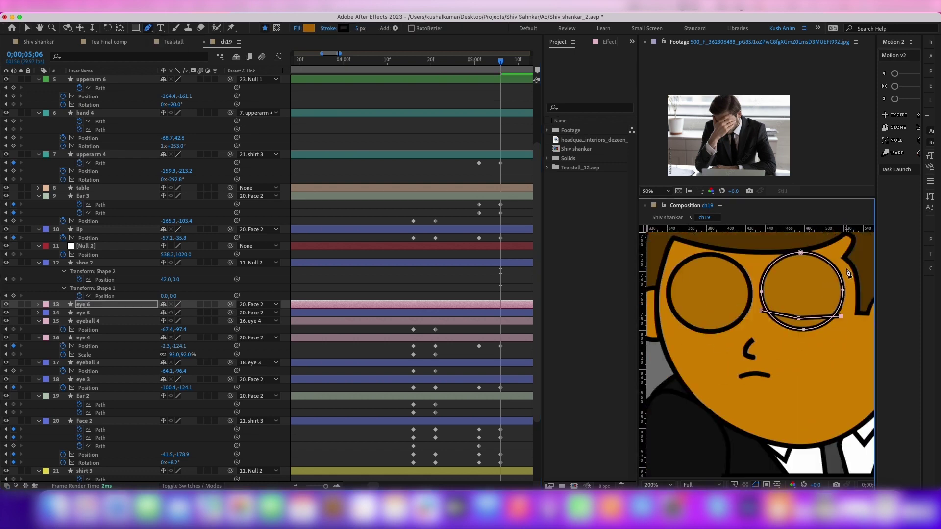
pyautogui.scroll(4, 740, 248)
pyautogui.scroll(-4, 767, 300)
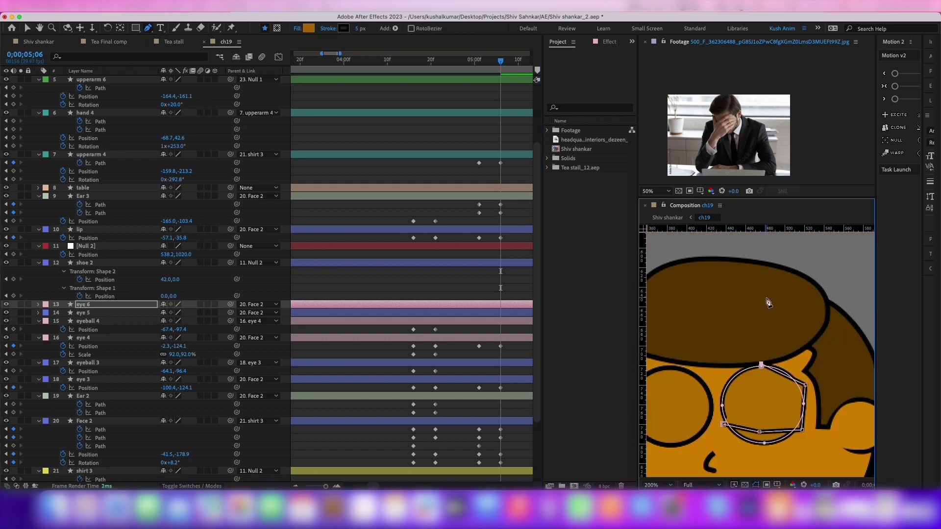
pyautogui.scroll(2, 804, 384)
# - Zoom in on the eye and select a different vertex on its outline
pyautogui.click(328, 28)
pyautogui.press('Return')
pyautogui.scroll(3, 784, 363)
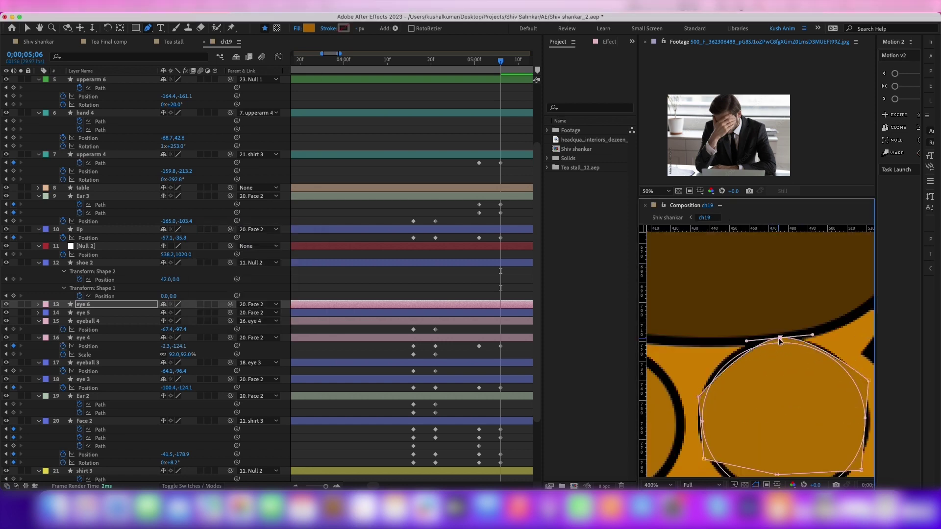
pyautogui.scroll(-3, 709, 386)
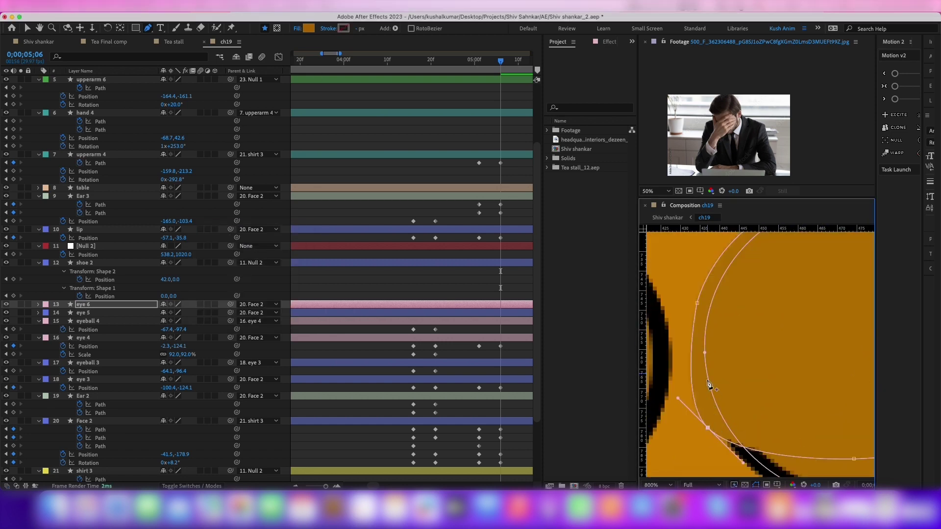
pyautogui.scroll(-3, 688, 416)
pyautogui.scroll(2, 736, 383)
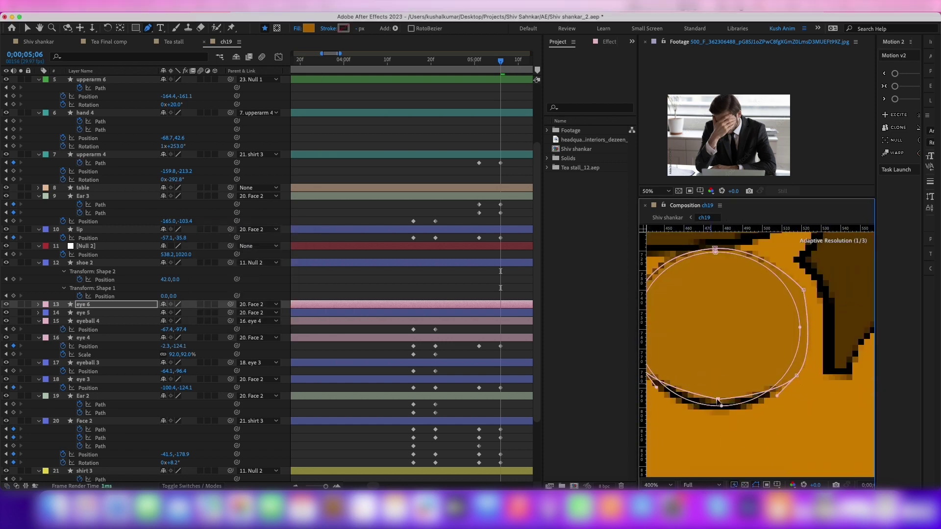
pyautogui.hscroll(-3, 724, 365)
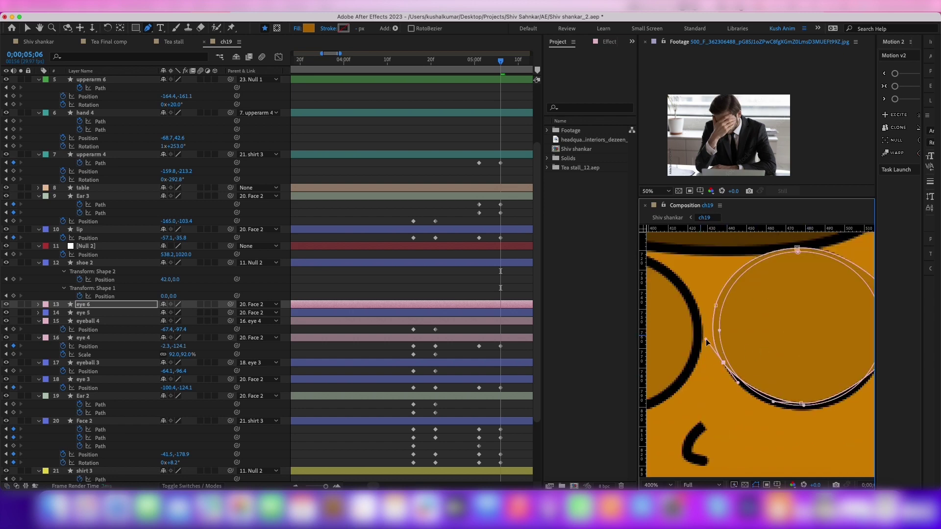
pyautogui.hscroll(3, 708, 342)
pyautogui.click(784, 318)
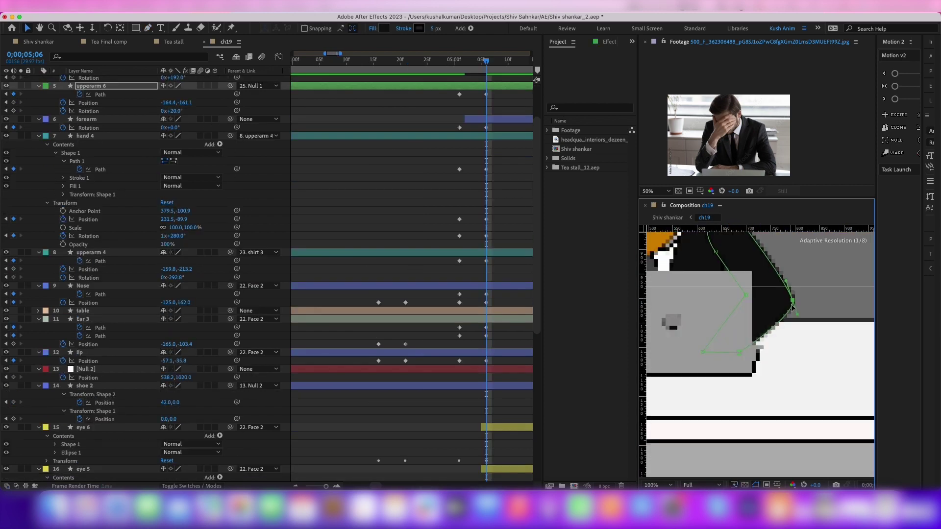
# - Zoom out to the whole character and select the upperarm 6 outline
pyautogui.scroll(-1, 792, 307)
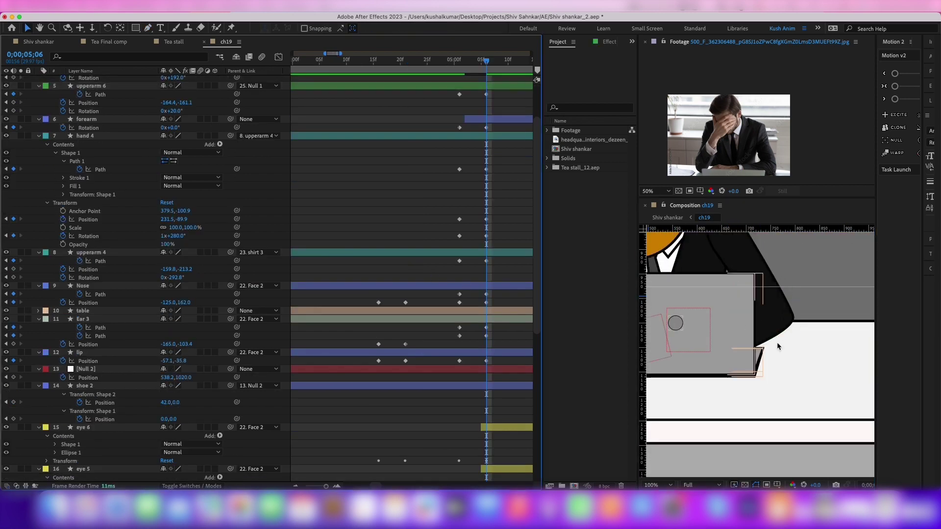
pyautogui.scroll(-1, 792, 308)
pyautogui.press('pagedown')
pyautogui.press('pagedown')
pyautogui.click(795, 331)
pyautogui.scroll(4, 795, 331)
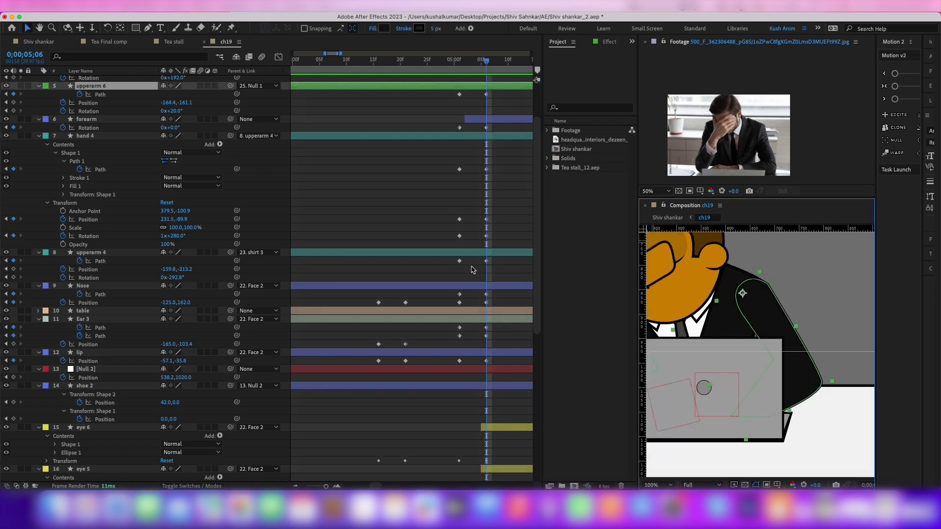
pyautogui.scroll(-6, 691, 347)
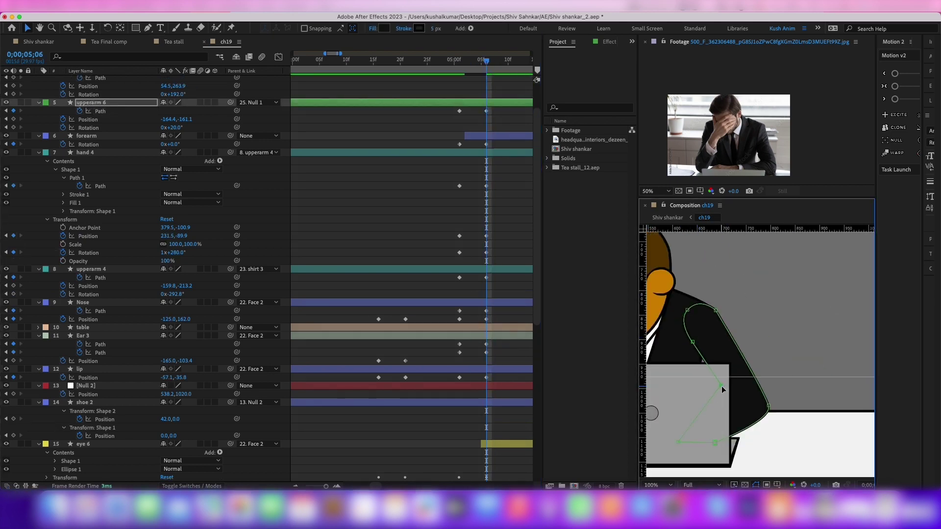
pyautogui.scroll(3, 70, 196)
# - Keyframe the lapi laptop's Position and nudge the laptop lower
pyautogui.click(78, 96)
pyautogui.press('p')
pyautogui.click(63, 105)
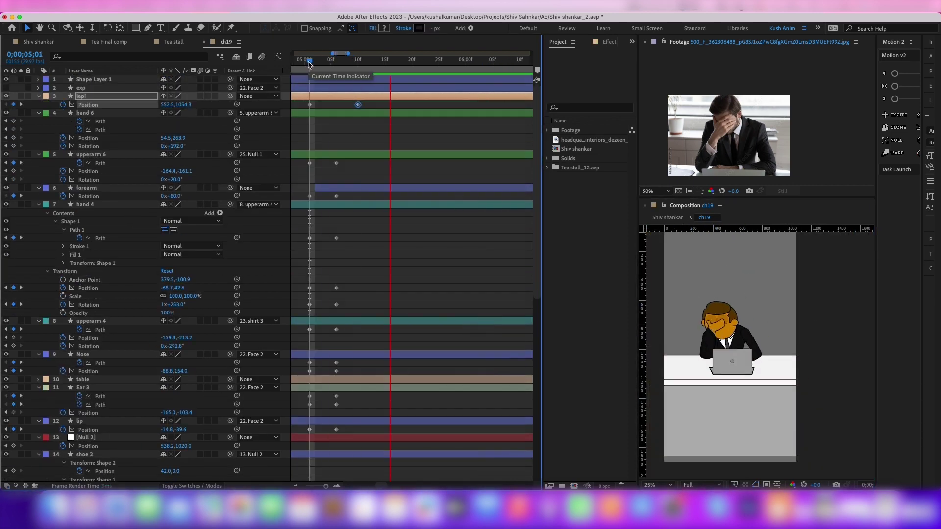
pyautogui.press('pagedown')
pyautogui.press('pagedown')
pyautogui.press('pagedown')
pyautogui.hotkey('shift', 'Down')
pyautogui.hotkey('shift', 'Down')
pyautogui.hotkey('shift', 'Down')
# - At frame 05;02, move the forearm's lower end up toward the laptop
pyautogui.click(314, 65)
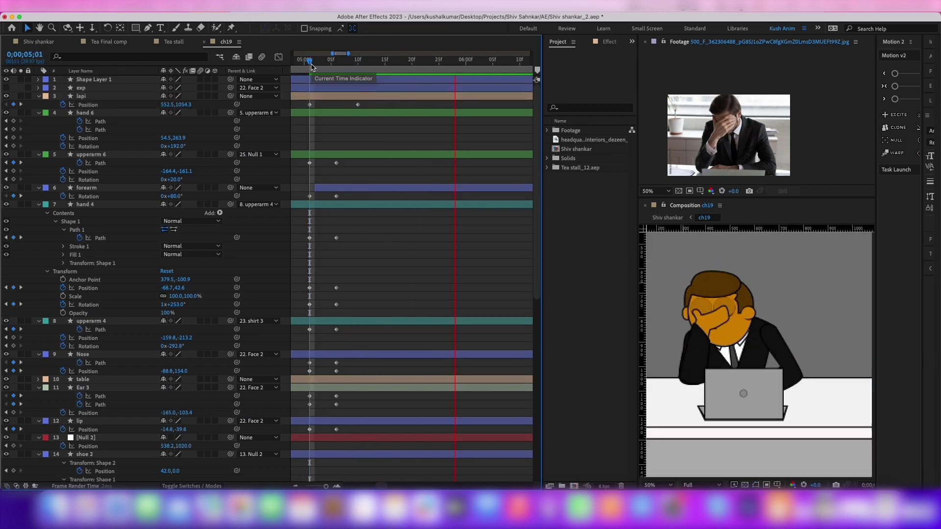
pyautogui.press('-')
pyautogui.press('-')
pyautogui.press('-')
pyautogui.click(87, 188)
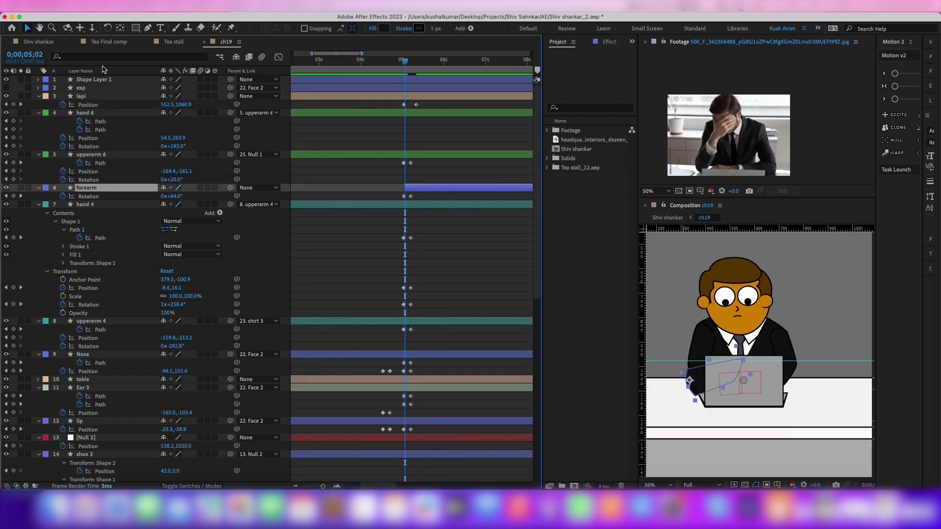
pyautogui.press('u')
pyautogui.press(';')
pyautogui.scroll(2, 711, 390)
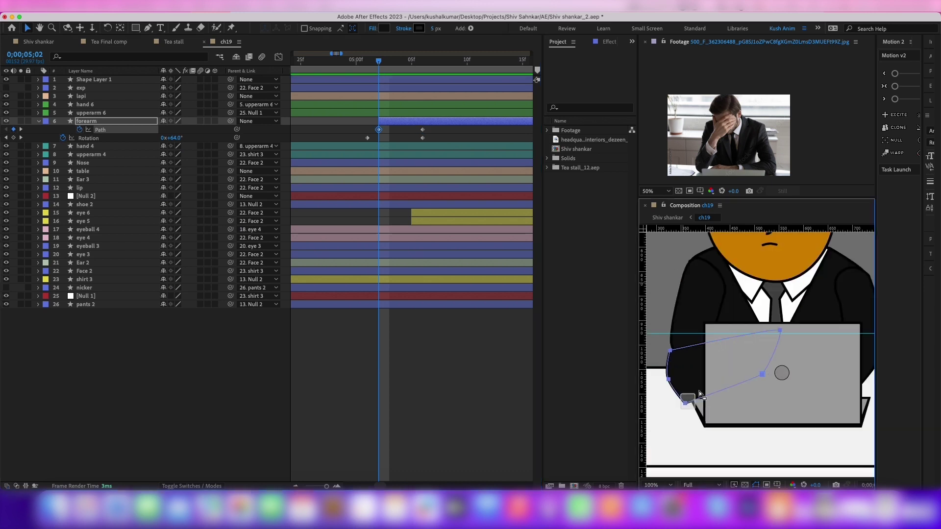
pyautogui.moveTo(680, 402); pyautogui.dragTo(696, 383)
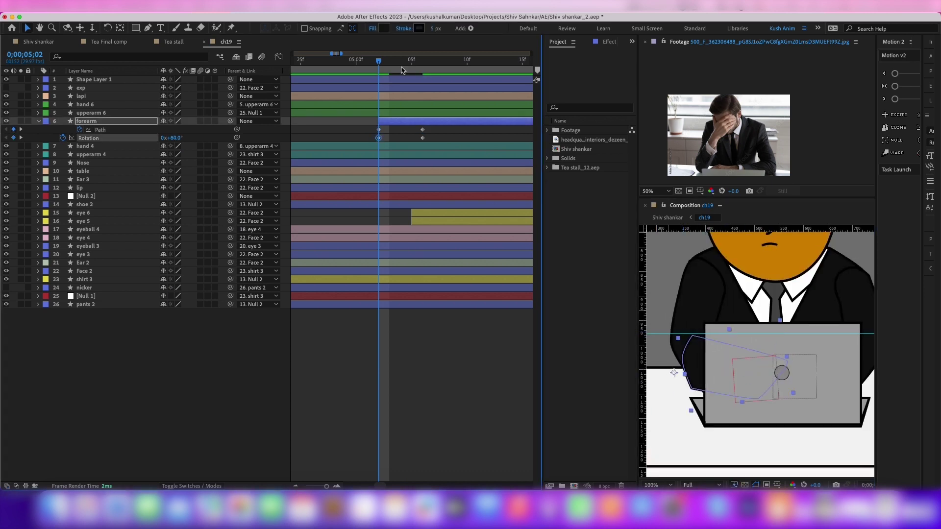
# - Reshape the forearm path across frames 05;03 to 05;06
pyautogui.click(390, 61)
pyautogui.moveTo(390, 65); pyautogui.dragTo(401, 61)
pyautogui.click(717, 382)
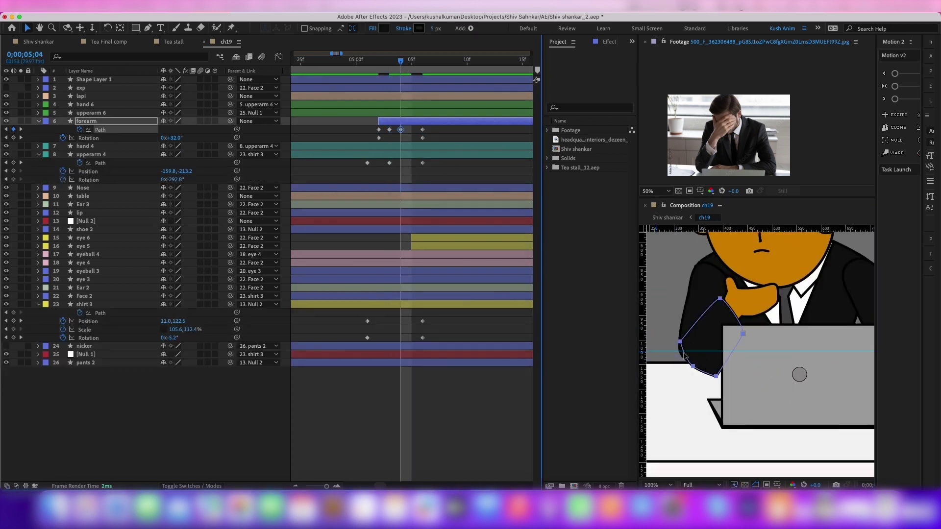
pyautogui.scroll(2, 717, 382)
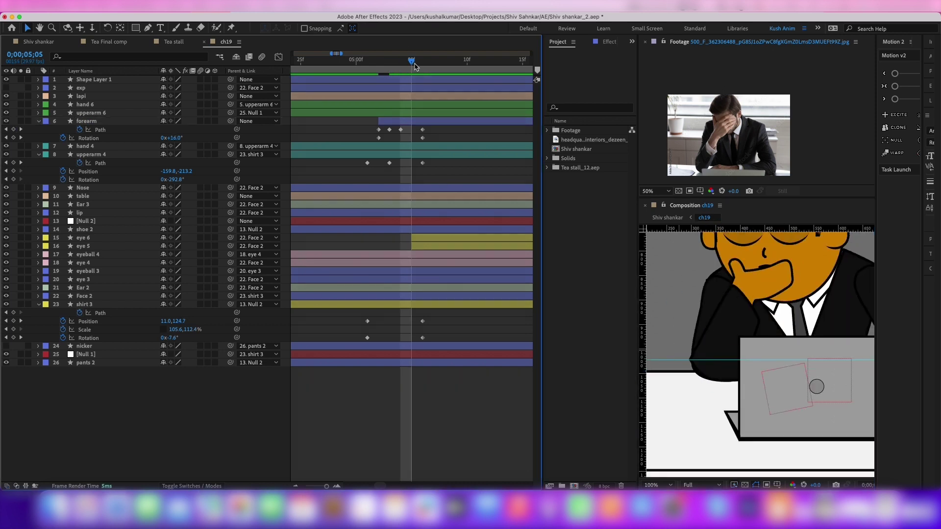
pyautogui.press('k')
pyautogui.click(423, 130)
pyautogui.click(147, 28)
pyautogui.moveTo(677, 378); pyautogui.dragTo(716, 346)
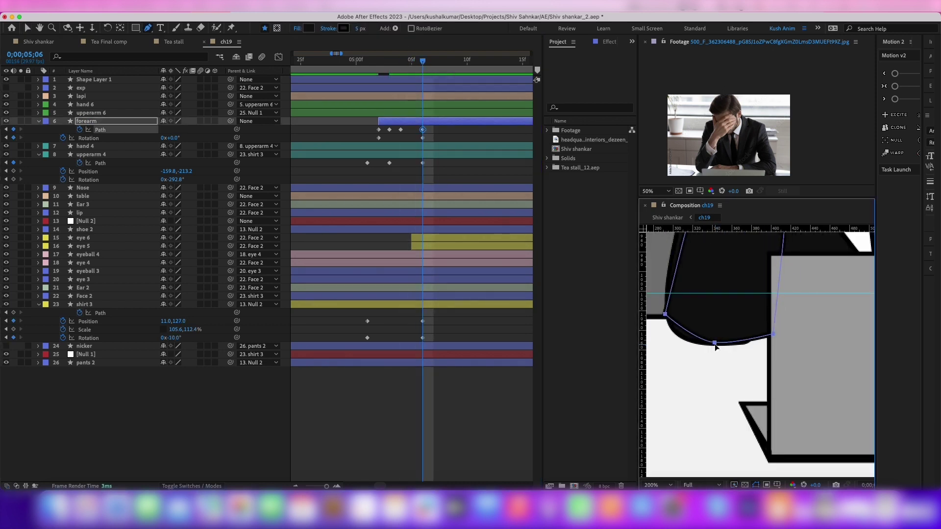
pyautogui.scroll(-1, 744, 345)
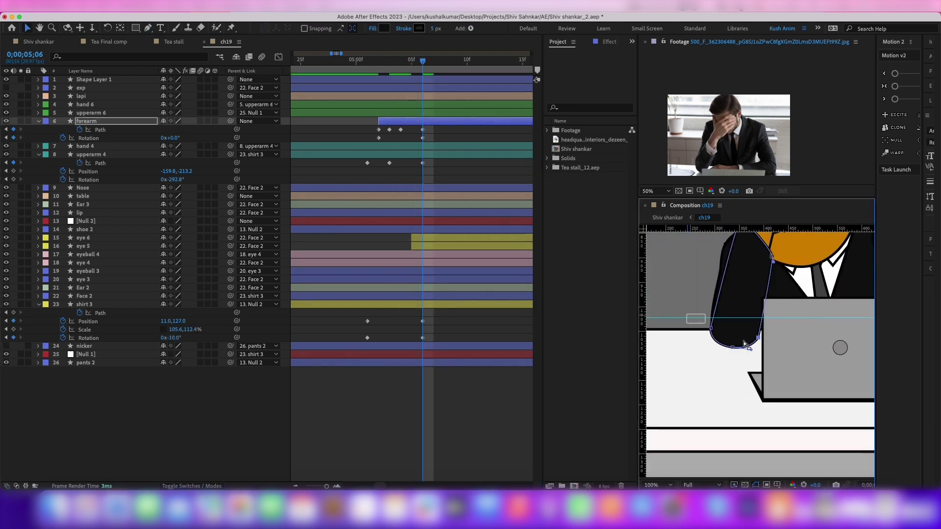
pyautogui.scroll(-3, 712, 322)
# - Keyframe Ear 2's Position, shifting the ear slightly at a later frame
pyautogui.click(667, 218)
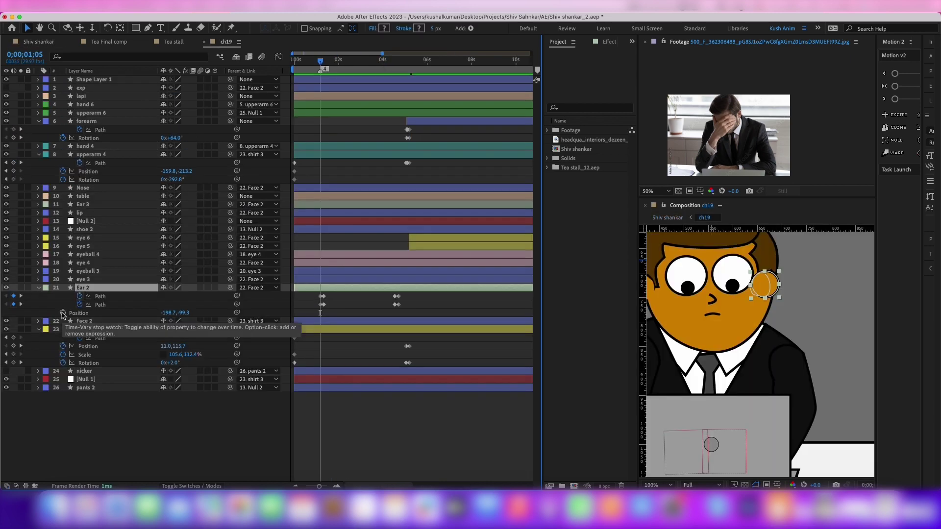
pyautogui.click(63, 313)
pyautogui.moveTo(772, 284); pyautogui.dragTo(792, 287)
pyautogui.click(844, 317)
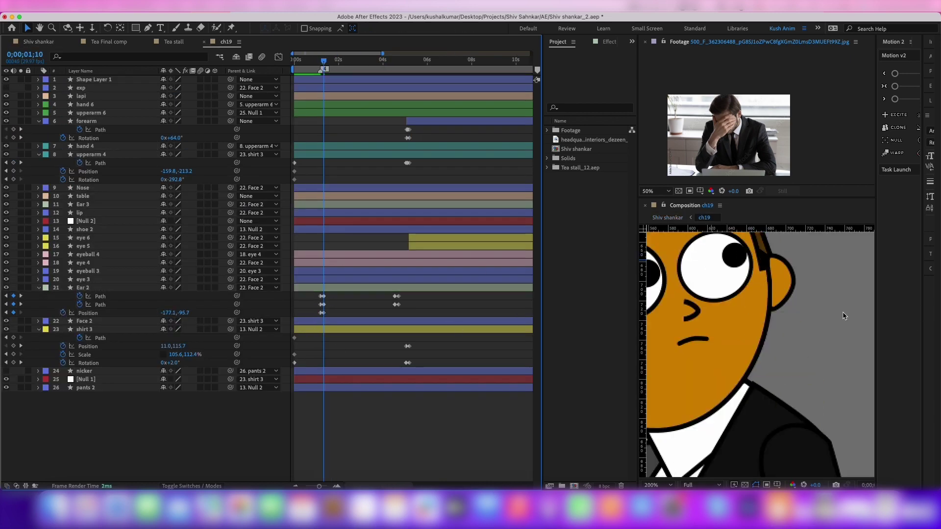
pyautogui.click(418, 288)
pyautogui.press('pagedown')
pyautogui.press('pagedown')
pyautogui.press('pagedown')
pyautogui.hotkey('shift', 'Left')
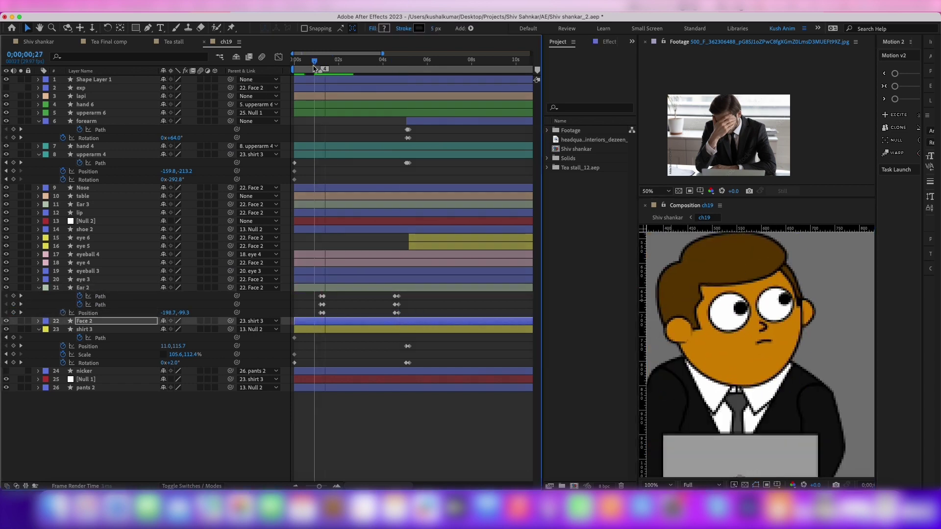
# - Reveal and select the hand layer's Position keyframe at its start
pyautogui.press('i')
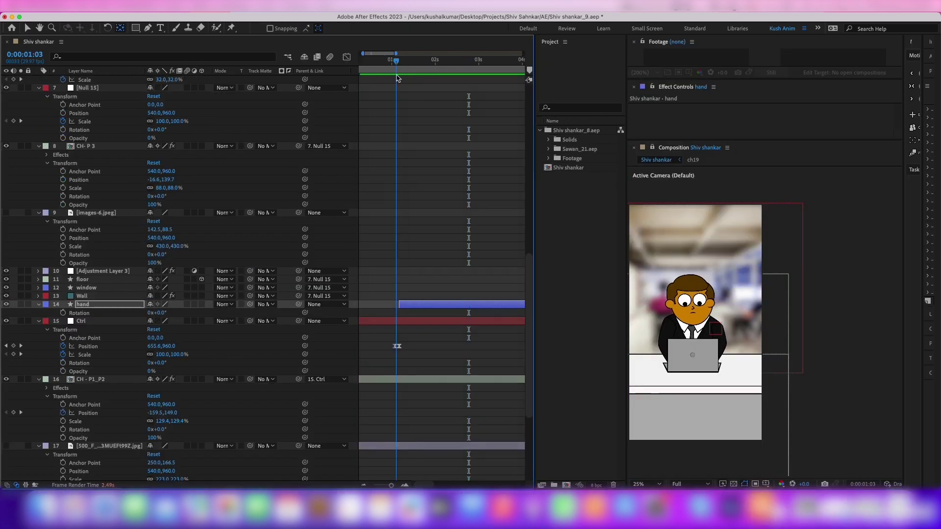
pyautogui.press('p')
pyautogui.click(80, 314)
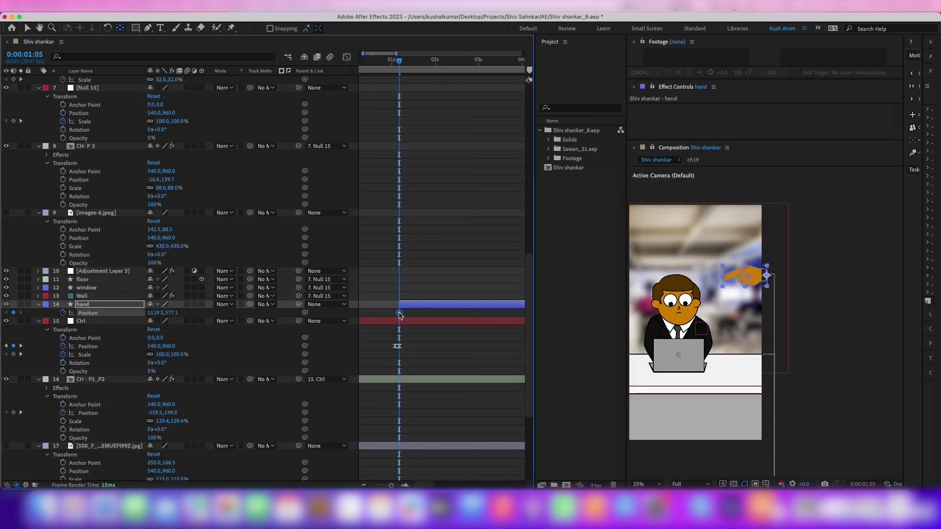
# - Add a Rotation keyframe to the pointing hand and shift its keyframes two frames earlier
pyautogui.scroll(3, 428, 247)
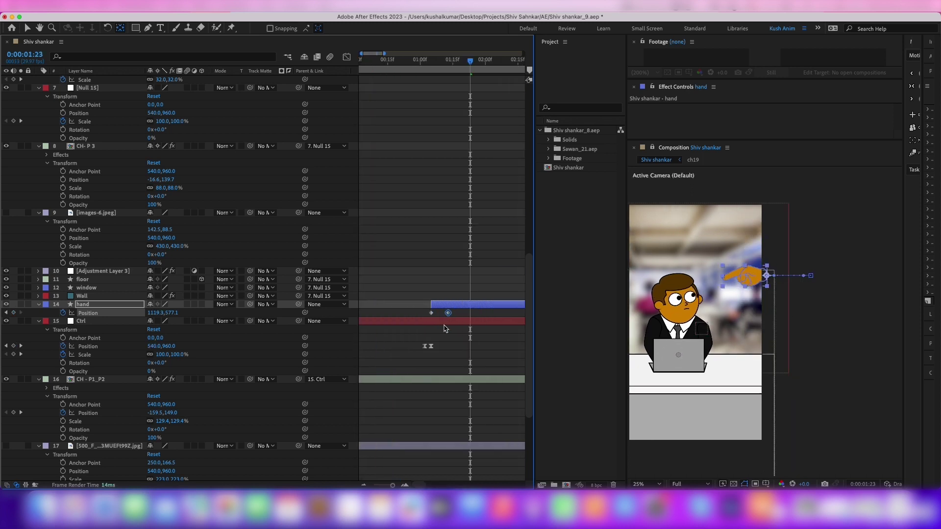
pyautogui.press('pagedown')
pyautogui.press('pagedown')
pyautogui.press('pagedown')
pyautogui.hotkey('alt', 'shift', 'r')
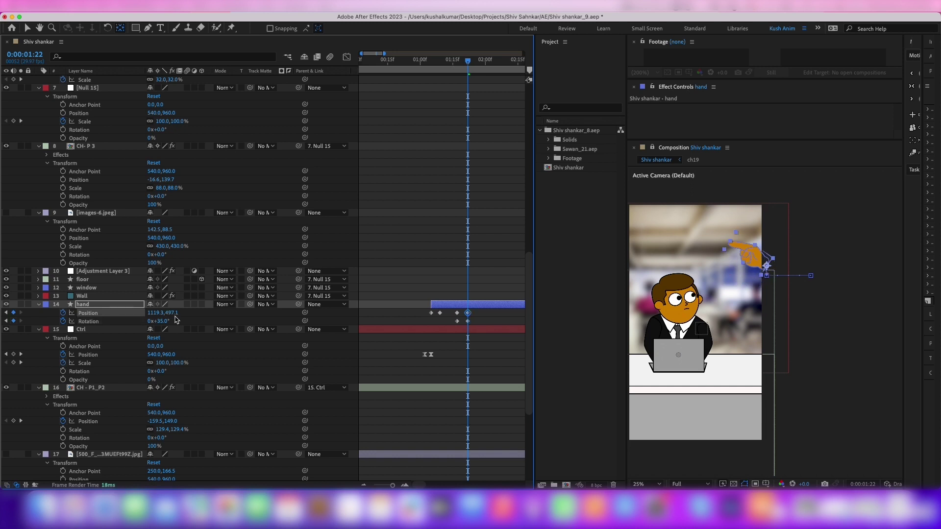
pyautogui.press('pagedown')
pyautogui.press('pagedown')
pyautogui.press('pagedown')
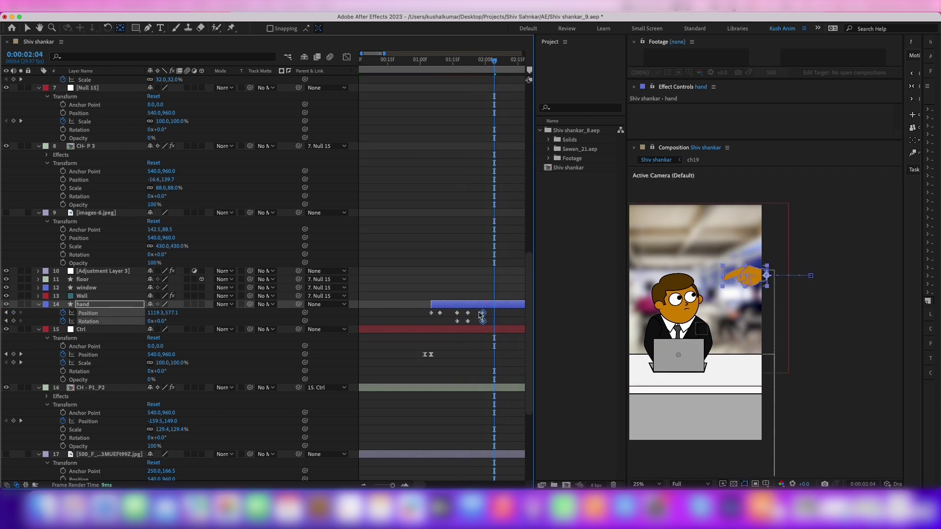
pyautogui.moveTo(458, 321); pyautogui.dragTo(448, 322)
pyautogui.press('pageup')
pyautogui.press('pageup')
pyautogui.press('pageup')
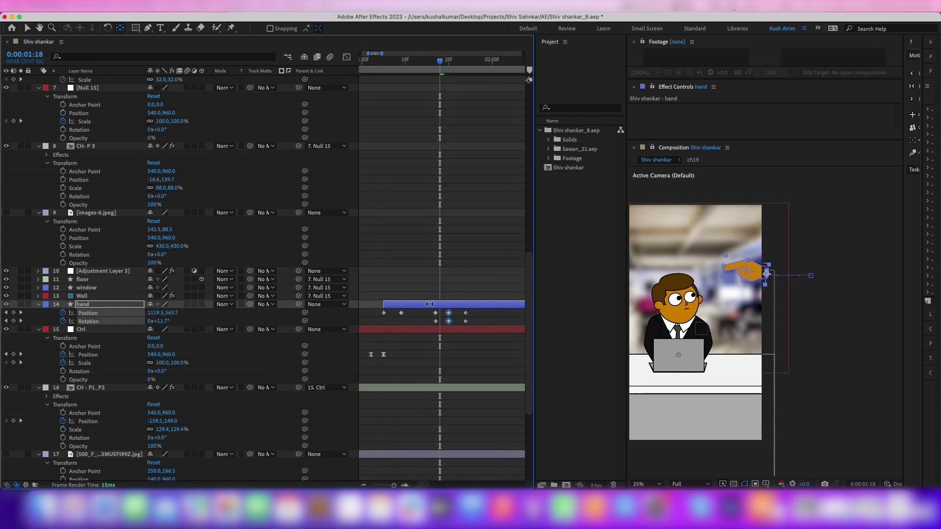
pyautogui.press('pagedown')
pyautogui.press('pagedown')
pyautogui.press('pagedown')
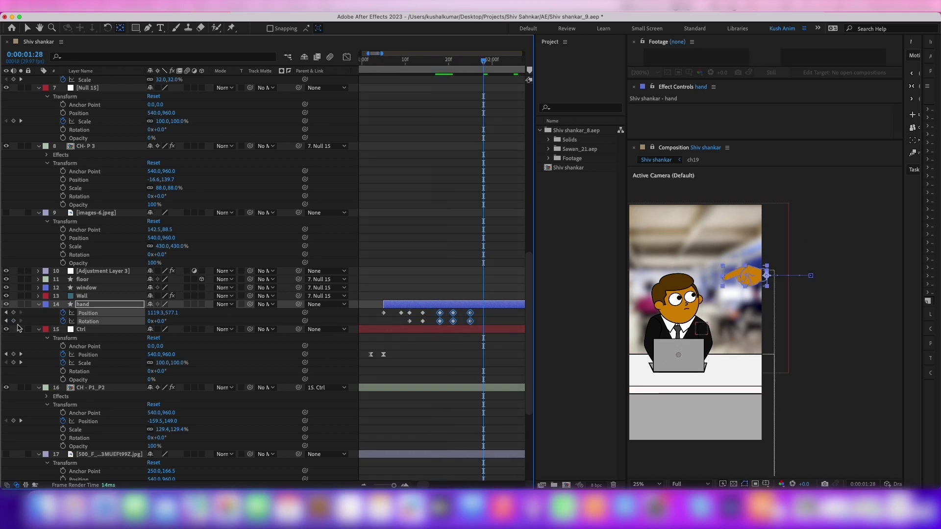
pyautogui.press('pagedown')
pyautogui.press('pagedown')
pyautogui.press('=')
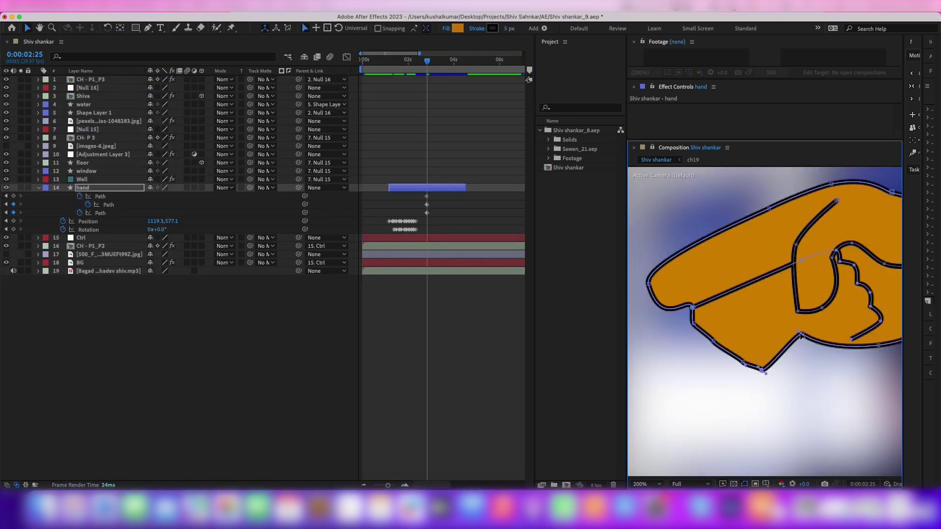
# - At 2 seconds, reshape the hand's path toward a thumbs-up and add a vertex on the finger outline
pyautogui.moveTo(802, 335); pyautogui.dragTo(780, 233)
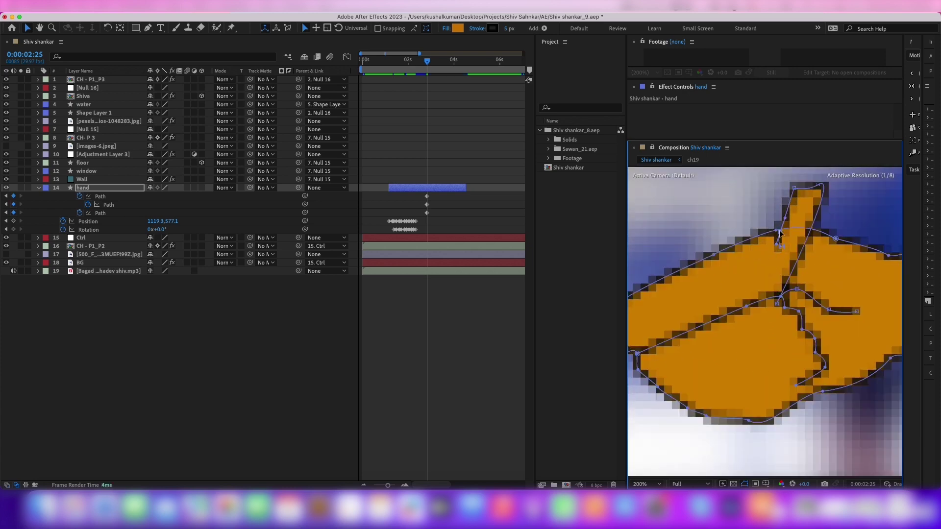
pyautogui.scroll(-1, 780, 232)
pyautogui.scroll(-1, 779, 266)
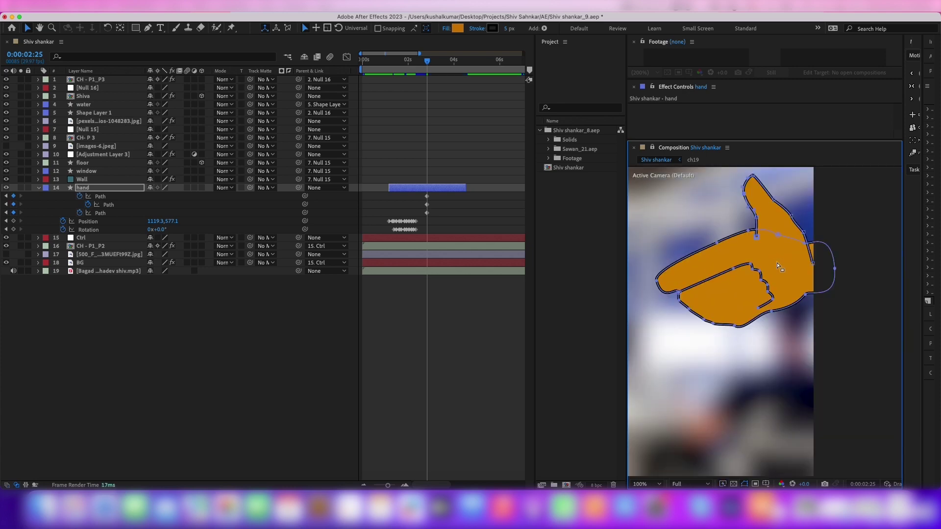
pyautogui.scroll(3, 726, 373)
pyautogui.scroll(2, 726, 372)
pyautogui.press('g')
pyautogui.click(723, 373)
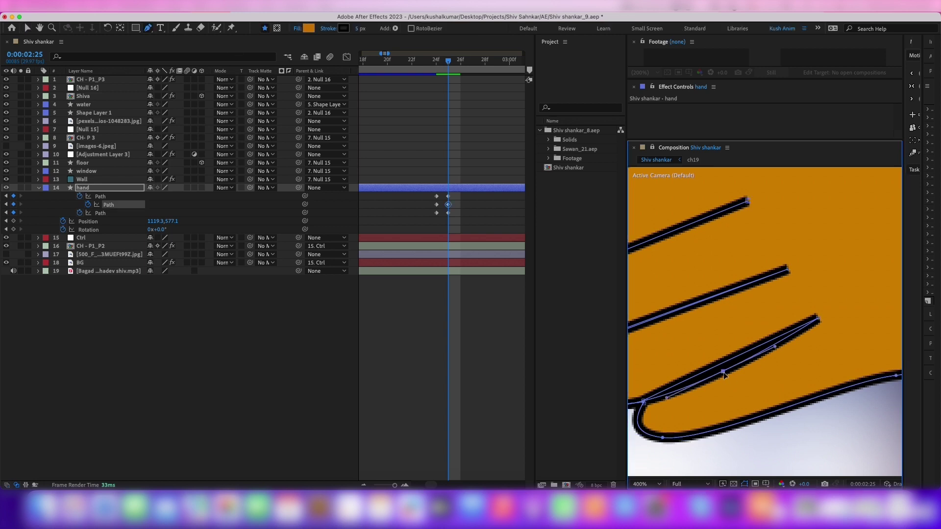
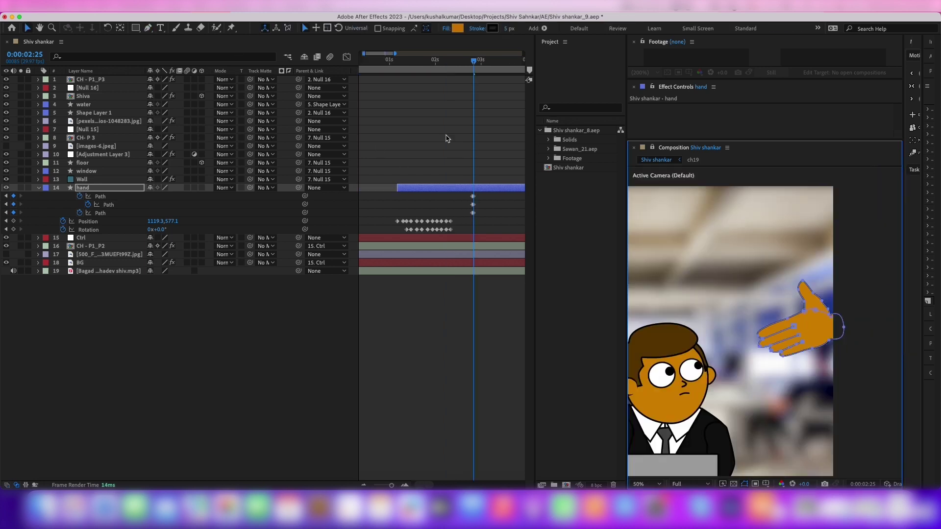
# - Preview the hand animation moving over the office worker's face around 00:26
pyautogui.click(399, 59)
pyautogui.press('space')
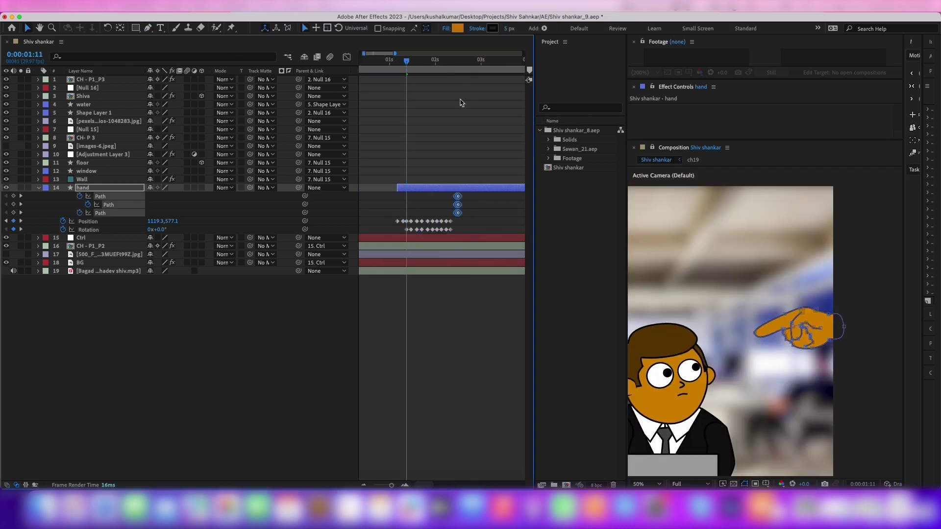
pyautogui.scroll(-3, 460, 99)
pyautogui.click(384, 60)
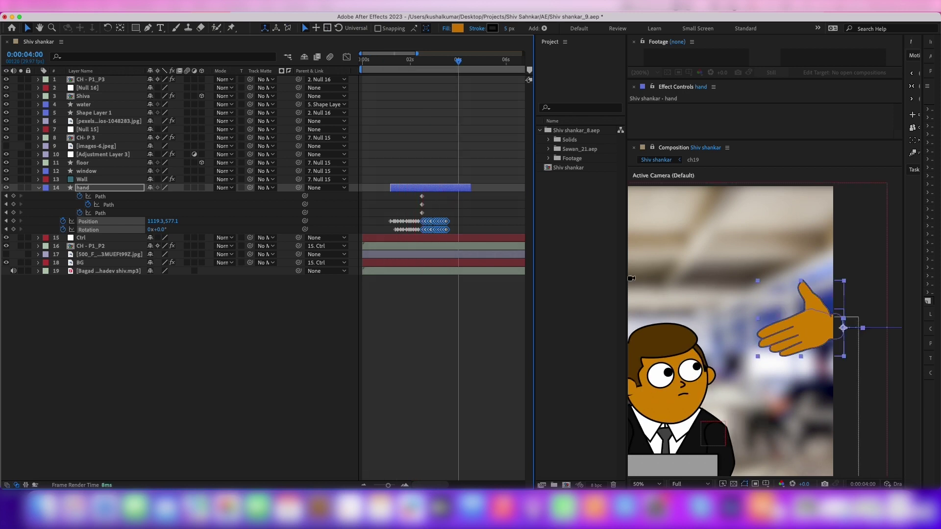
pyautogui.press('=')
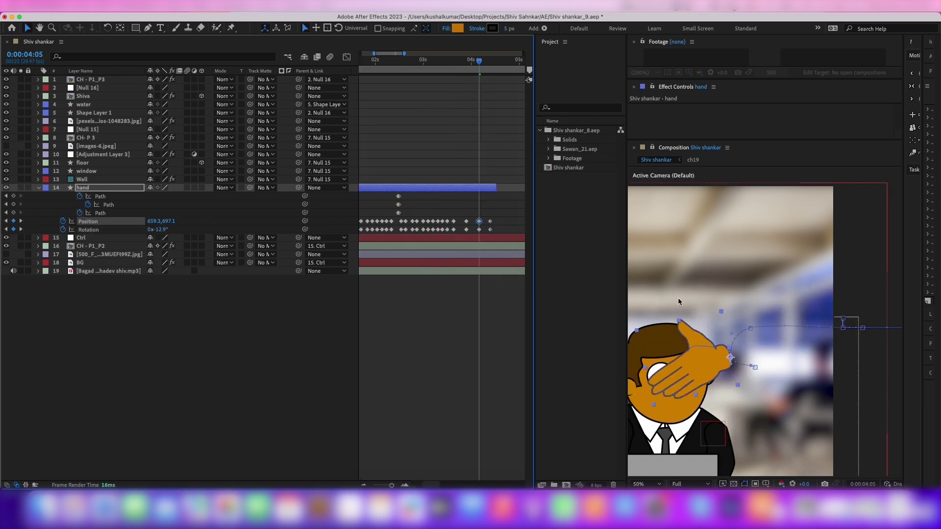
pyautogui.scroll(4, 678, 302)
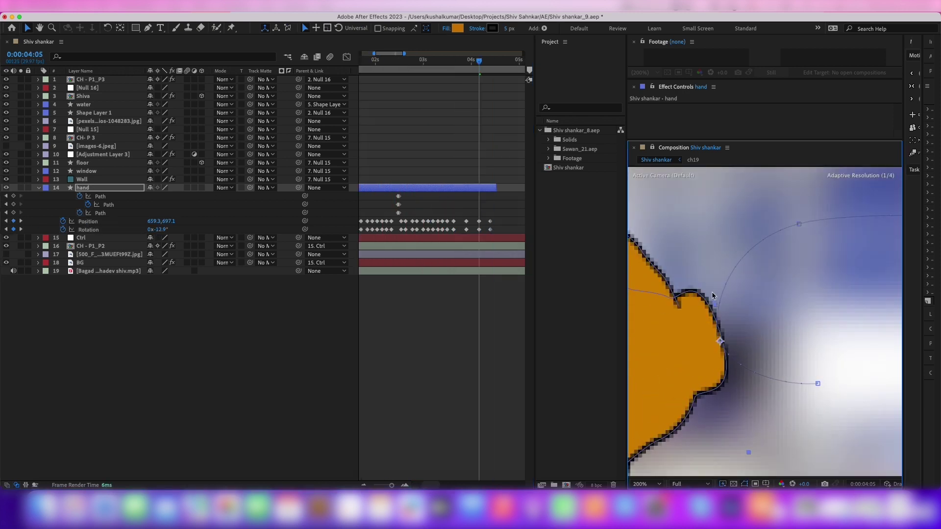
pyautogui.scroll(-6, 730, 373)
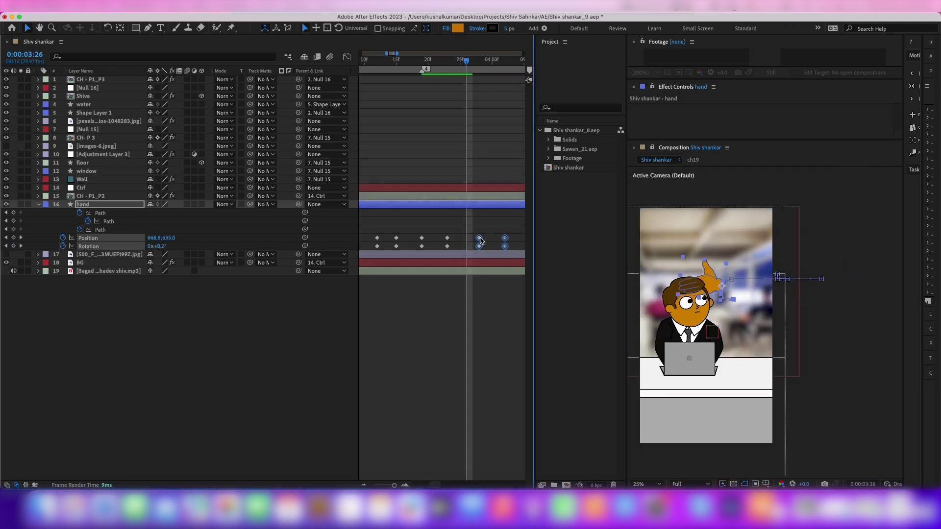
# - Inside ch19, keyframe Face 2's Rotation at 3;24 to tilt the head, then return to Shiv shankar
pyautogui.doubleClick(91, 247)
pyautogui.click(20, 334)
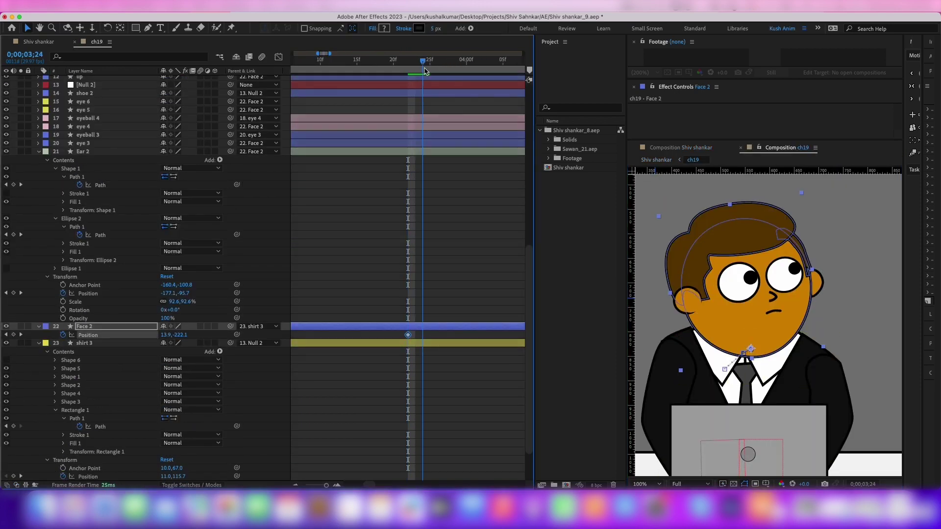
pyautogui.hotkey('shift', 'r')
pyautogui.click(422, 344)
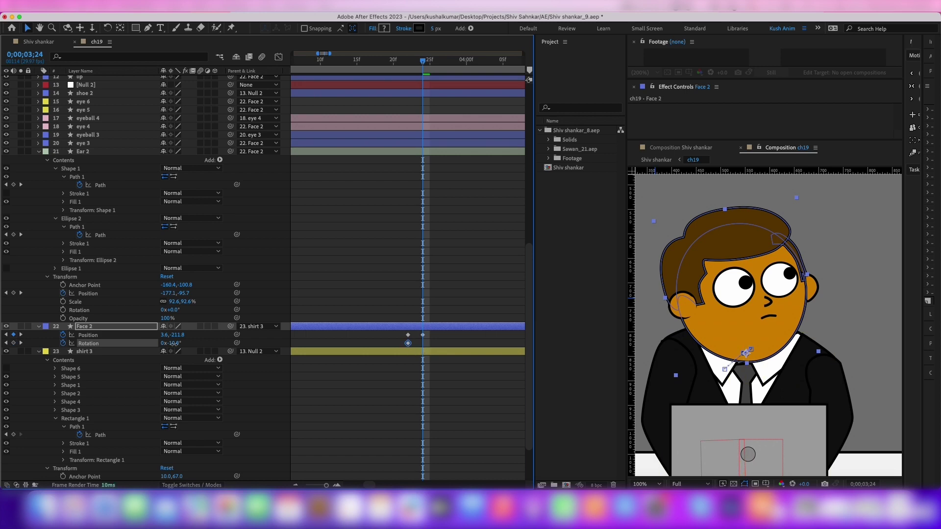
pyautogui.moveTo(174, 343); pyautogui.dragTo(191, 343)
pyautogui.press('space')
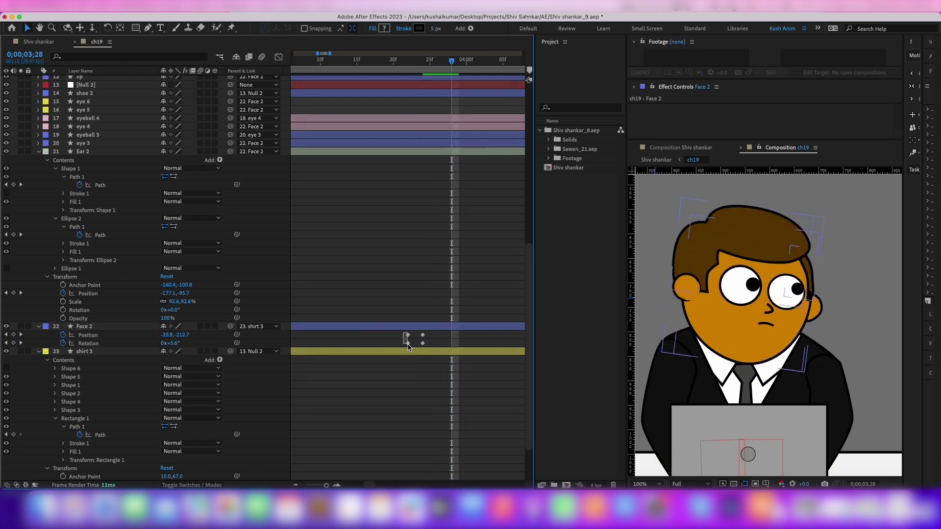
pyautogui.click(38, 41)
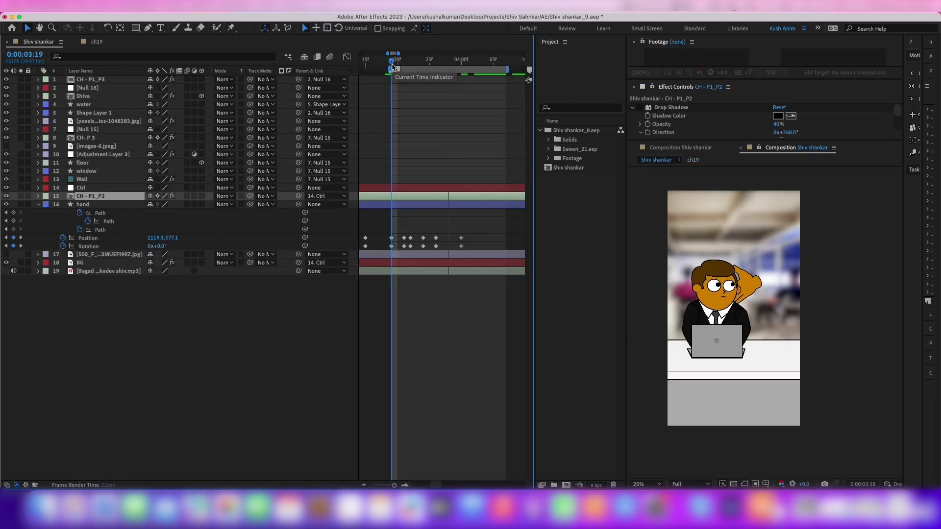
# - Keyframe the speech layer's Trim Paths Start and End so its three stroke lines draw on and off
pyautogui.moveTo(468, 251); pyautogui.dragTo(420, 242)
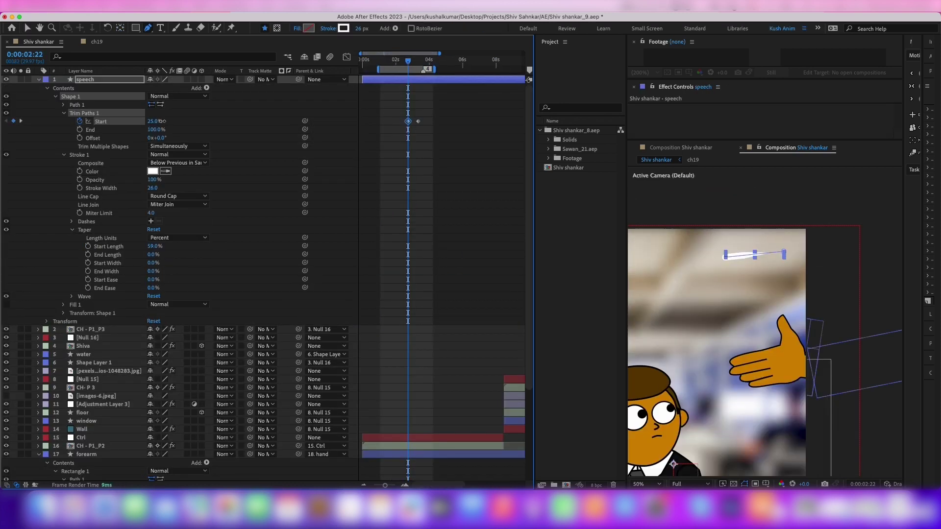
pyautogui.press('k')
pyautogui.click(98, 129)
pyautogui.hotkey('ctrl', 'v')
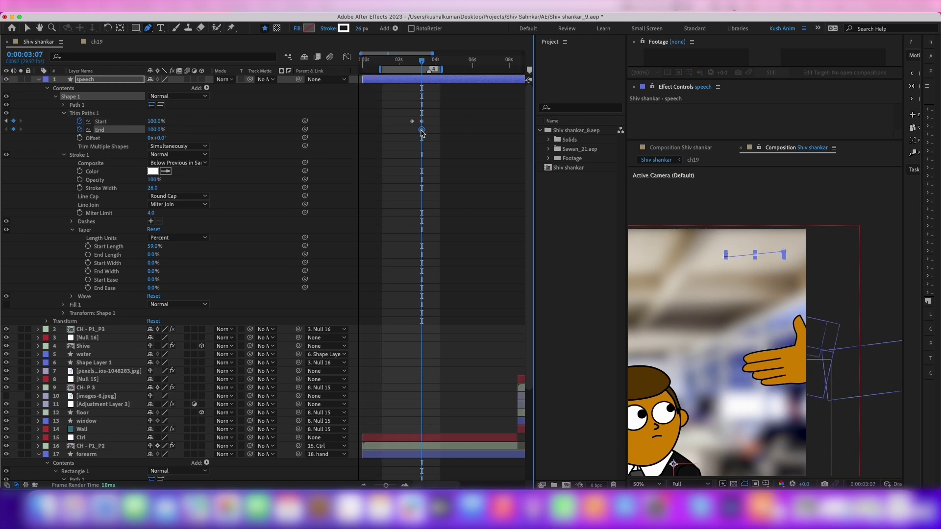
pyautogui.click(410, 66)
pyautogui.scroll(3, 411, 112)
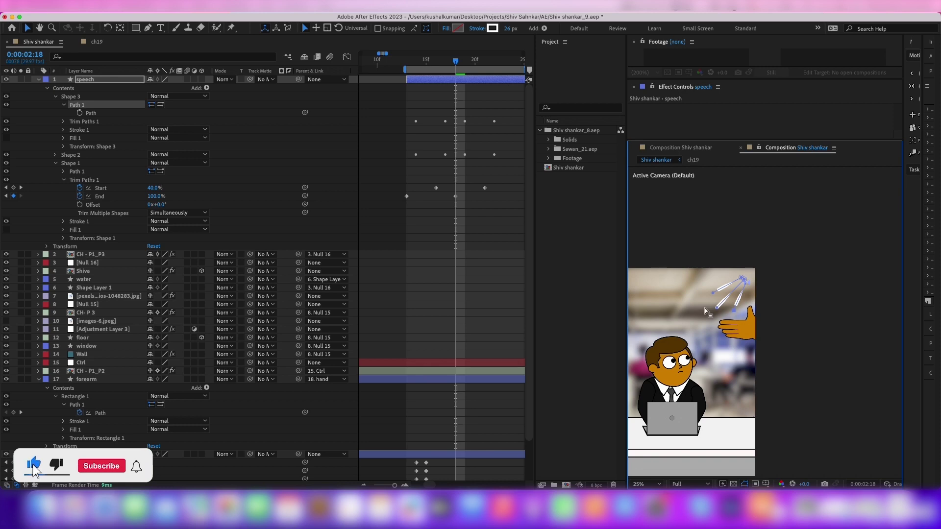
pyautogui.press('u')
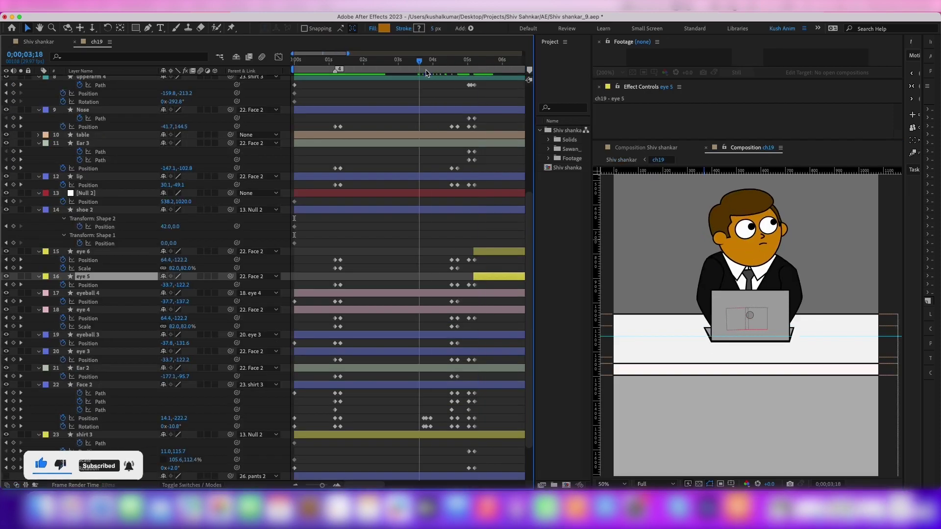
# - Deselect eye 5 and drag the ch19 work-area end to a later point
pyautogui.click(426, 258)
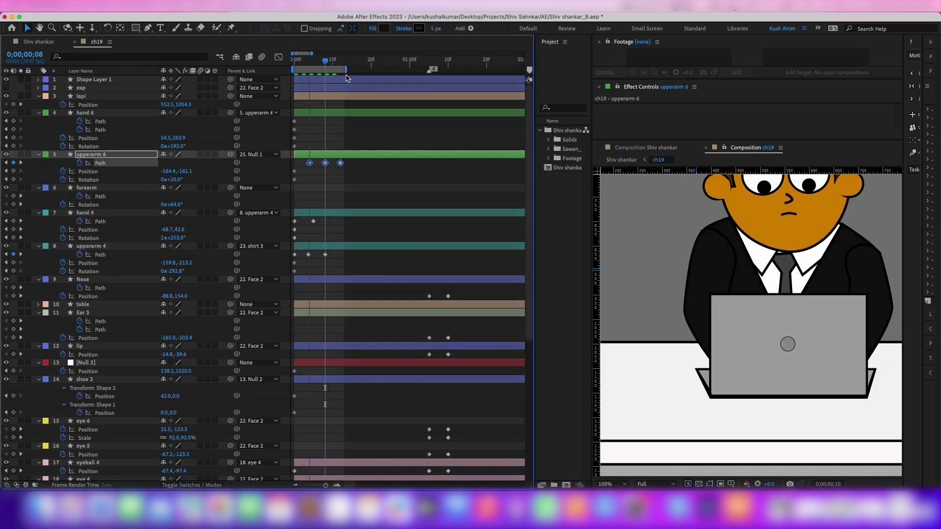
pyautogui.moveTo(344, 68); pyautogui.dragTo(407, 69)
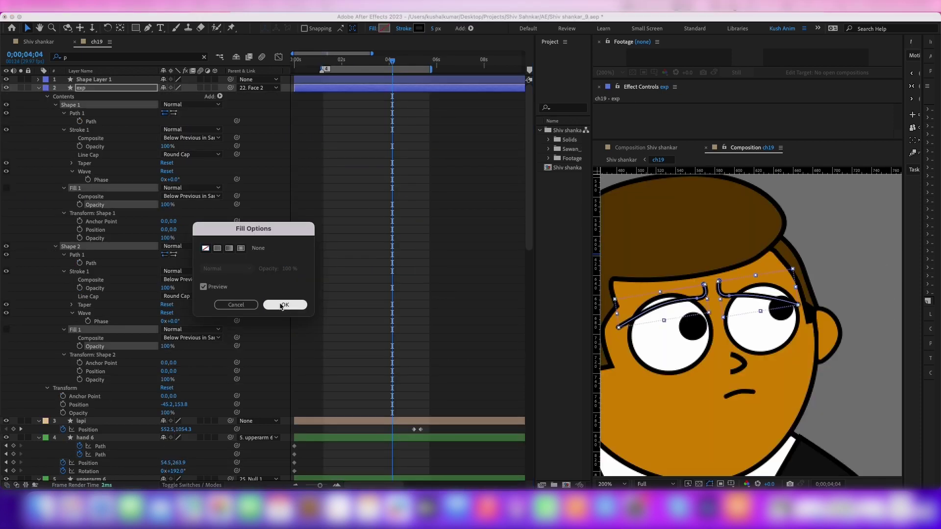
# - Draw a four-point fill shape over the left eyebrow and fill it orange CE7D00
pyautogui.click(284, 305)
pyautogui.press('g')
pyautogui.scroll(2, 626, 319)
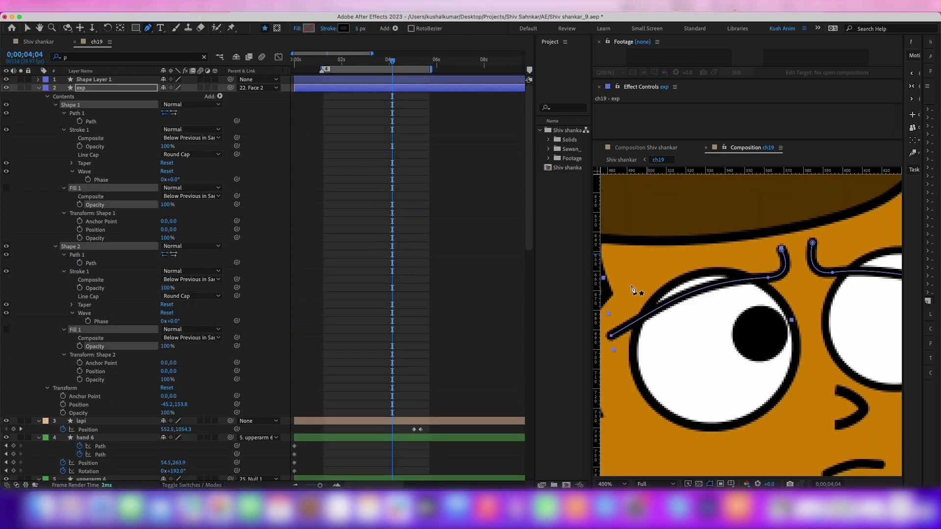
pyautogui.click(630, 283)
pyautogui.click(759, 272)
pyautogui.click(624, 331)
pyautogui.click(298, 28)
pyautogui.click(309, 28)
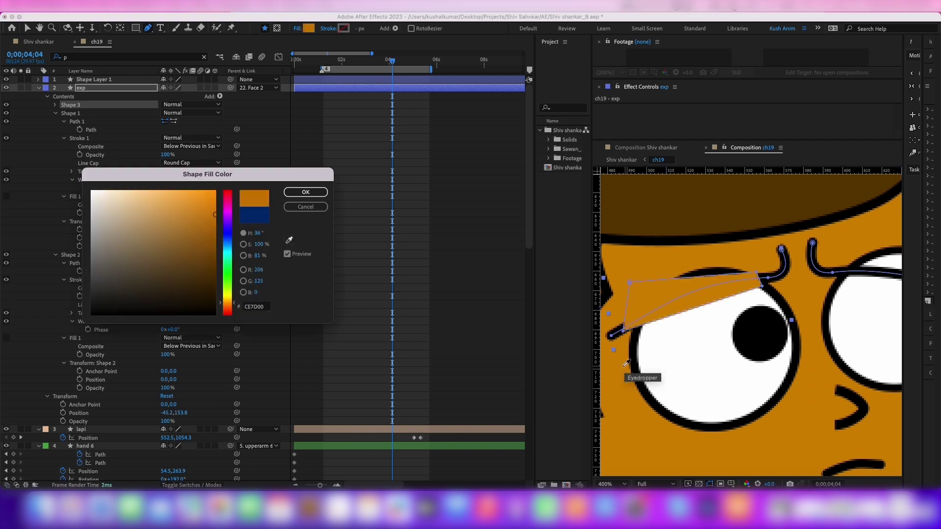
pyautogui.click(304, 191)
# - Move the new fill shape below Shape 2 and duplicate it for the other eyebrow
pyautogui.click(55, 113)
pyautogui.click(55, 121)
pyautogui.moveTo(69, 104); pyautogui.dragTo(80, 124)
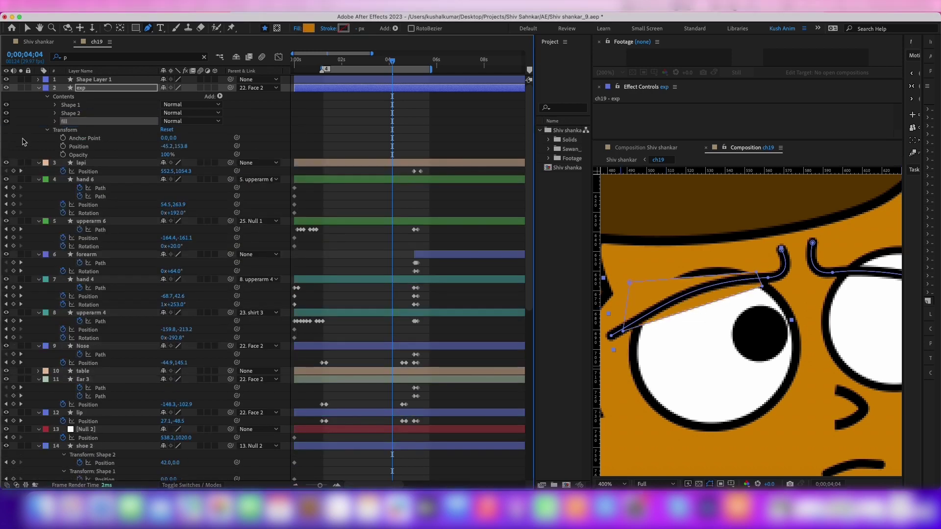
pyautogui.click(55, 121)
pyautogui.click(76, 130)
pyautogui.press('v')
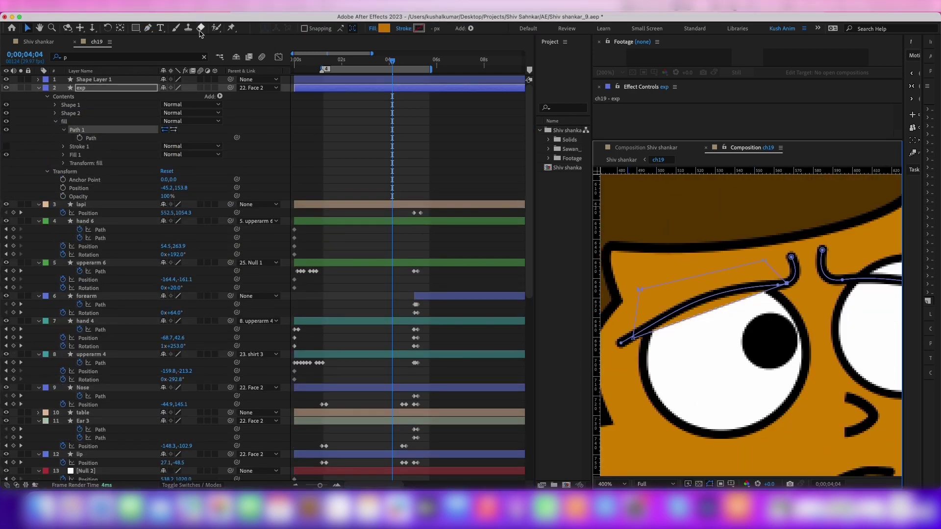
pyautogui.scroll(-2, 718, 316)
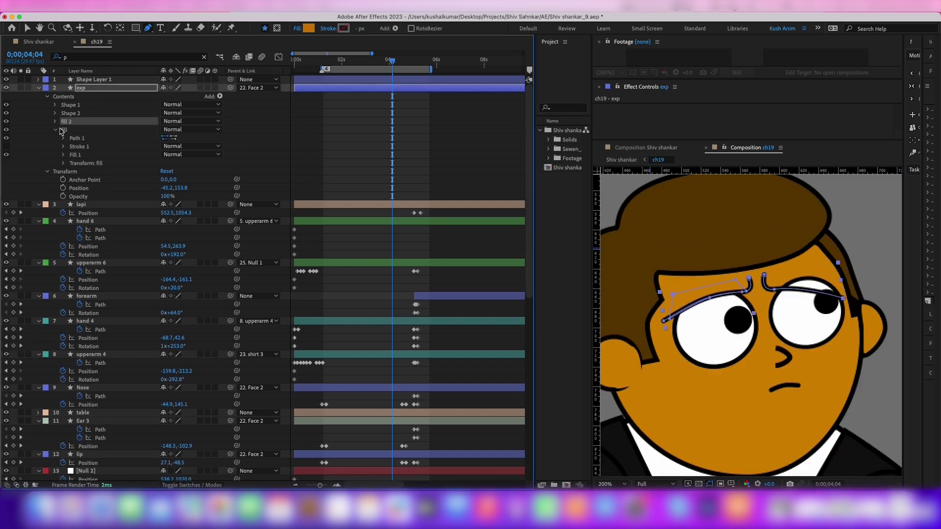
pyautogui.press('super+d')
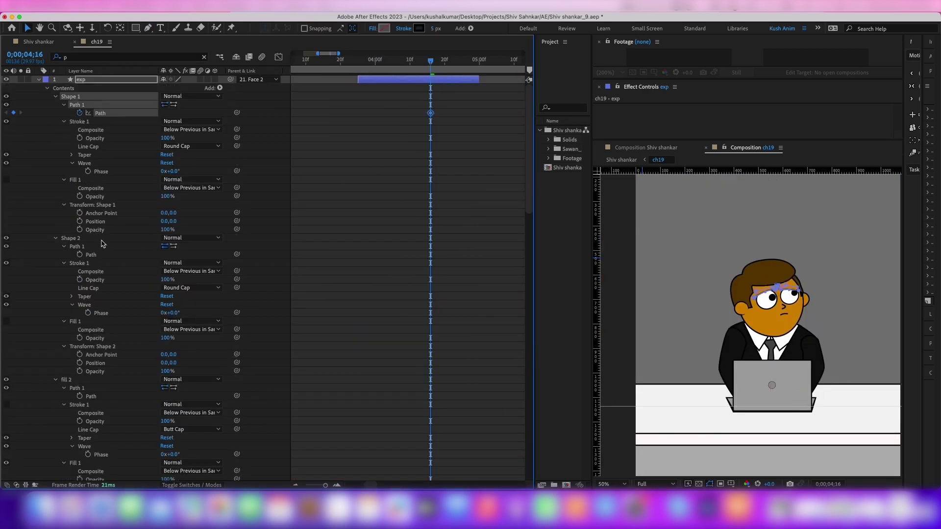
pyautogui.click(65, 122)
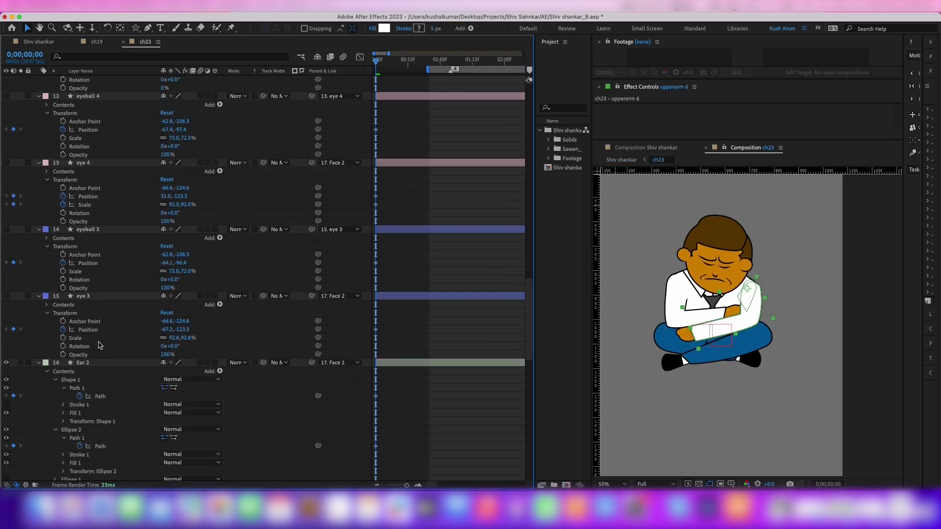
# - Keyframe shirt 3's Scale at frames 0, 6 and 12, stretching to 115.4%, and preview the bounce
pyautogui.click(688, 306)
pyautogui.scroll(2, 688, 305)
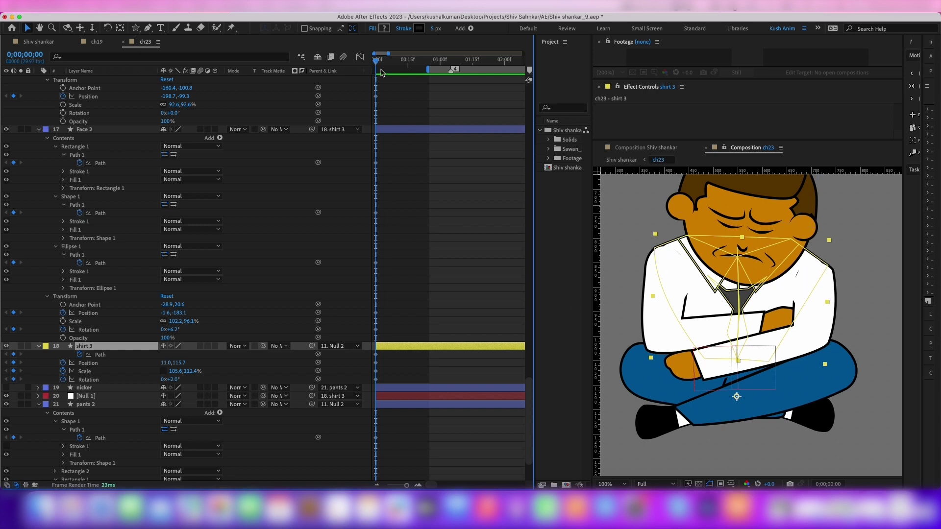
pyautogui.moveTo(186, 376); pyautogui.dragTo(193, 376)
pyautogui.moveTo(388, 61); pyautogui.dragTo(410, 75)
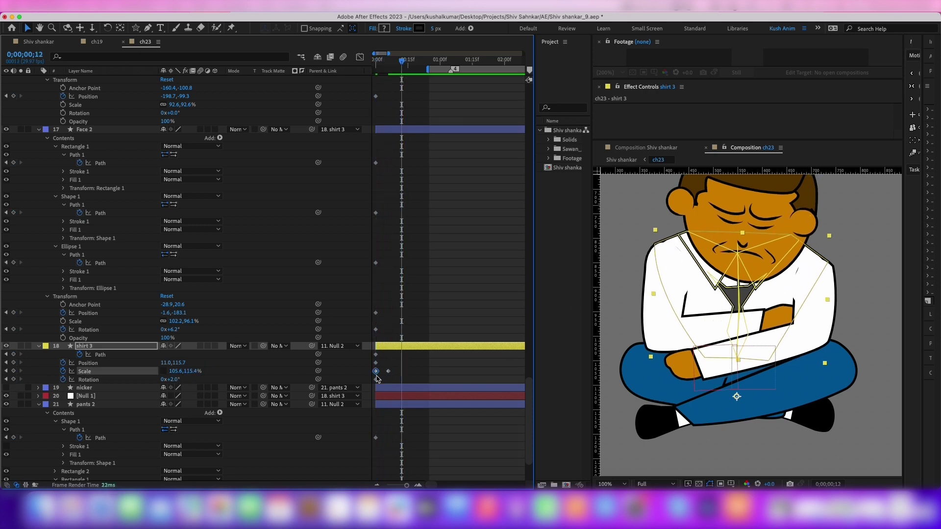
pyautogui.press('super+v')
pyautogui.press('j')
pyautogui.press('=')
pyautogui.press('space')
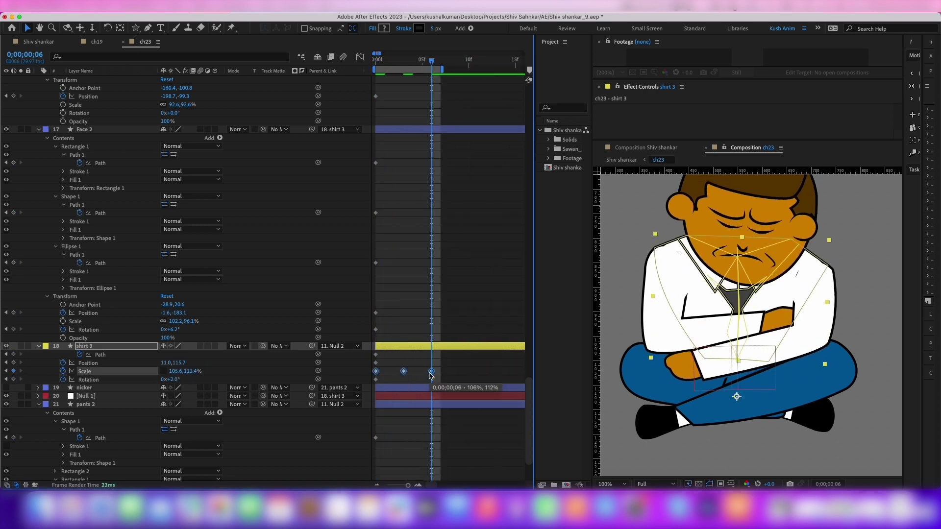
pyautogui.click(621, 160)
# - Set the window pane rectangles' fill to dark teal #001C1D
pyautogui.click(435, 172)
pyautogui.click(76, 189)
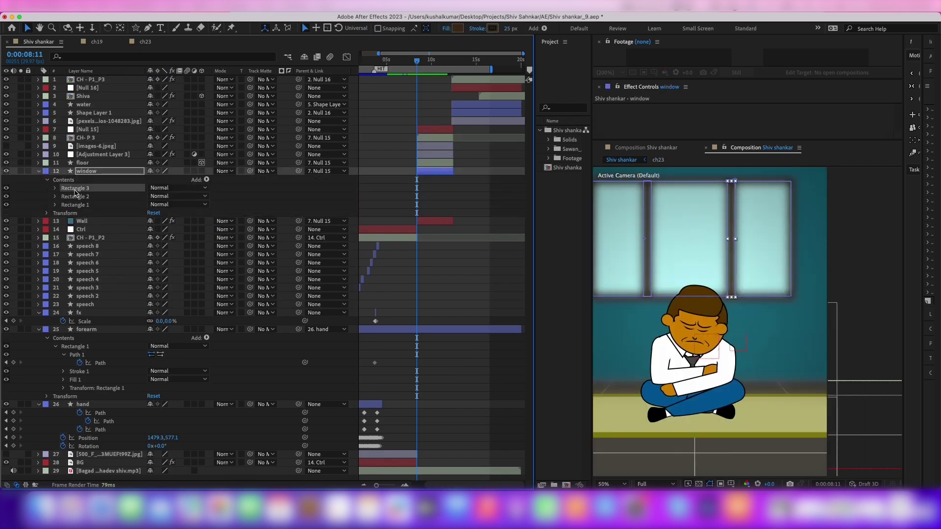
pyautogui.click(76, 204)
pyautogui.click(457, 28)
pyautogui.click(93, 289)
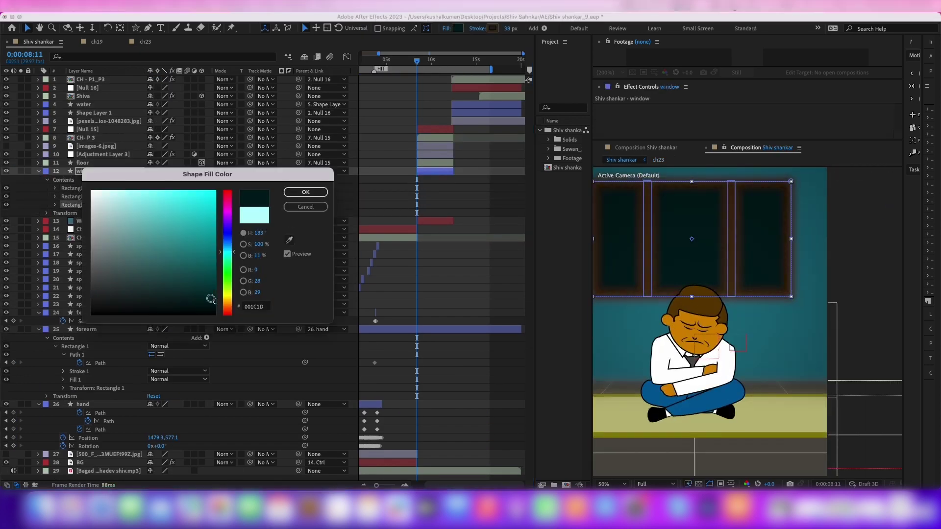
pyautogui.press('Return')
pyautogui.scroll(-2, 762, 261)
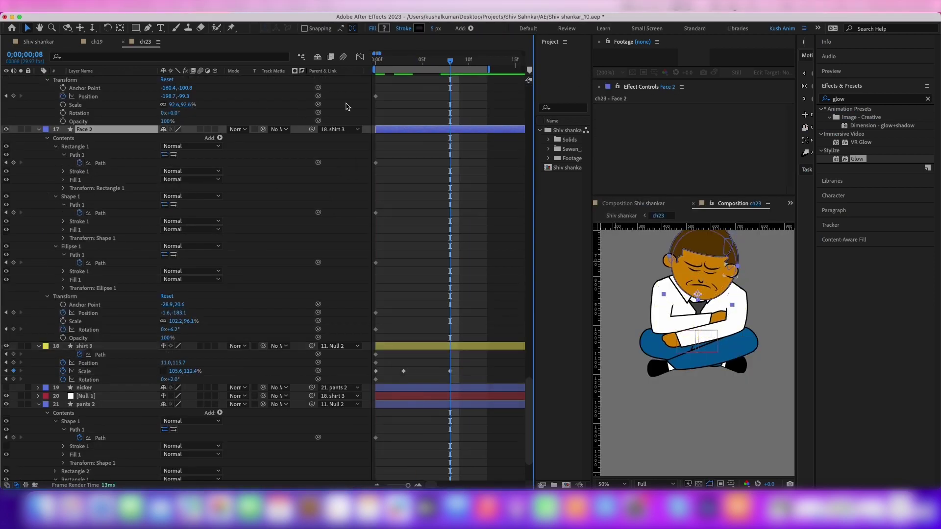
# - Add Face 2 Position keyframes matching shirt 3's Scale keys so the head follows the bounce
pyautogui.hotkey('ctrl', '`')
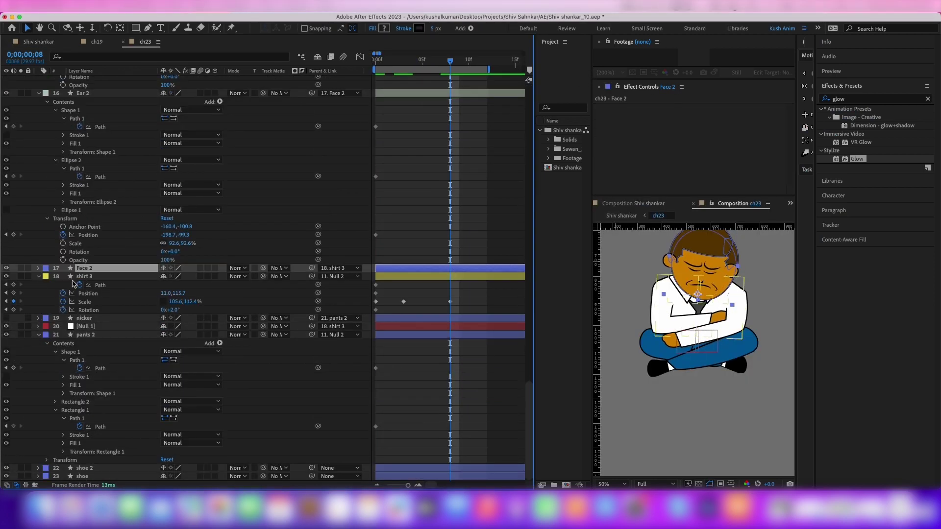
pyautogui.press('u')
pyautogui.press('j')
pyautogui.click(454, 206)
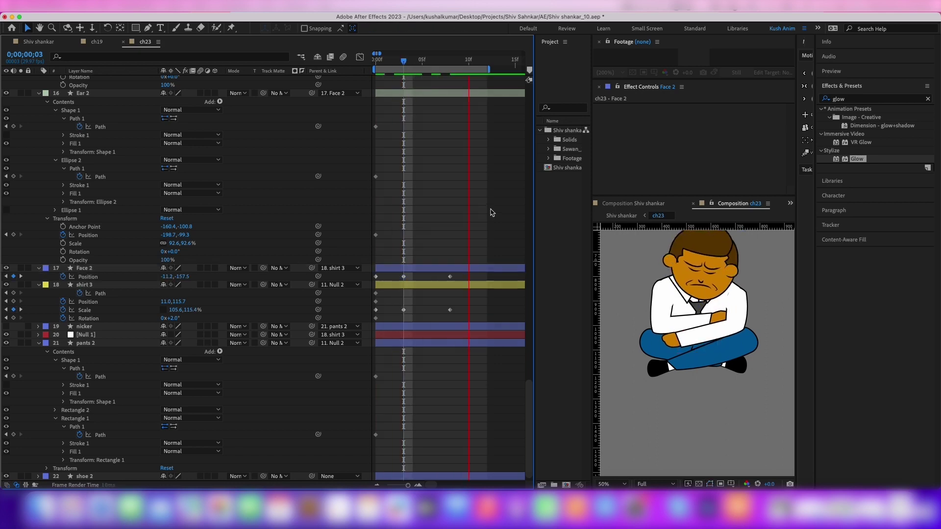
pyautogui.scroll(2, 697, 274)
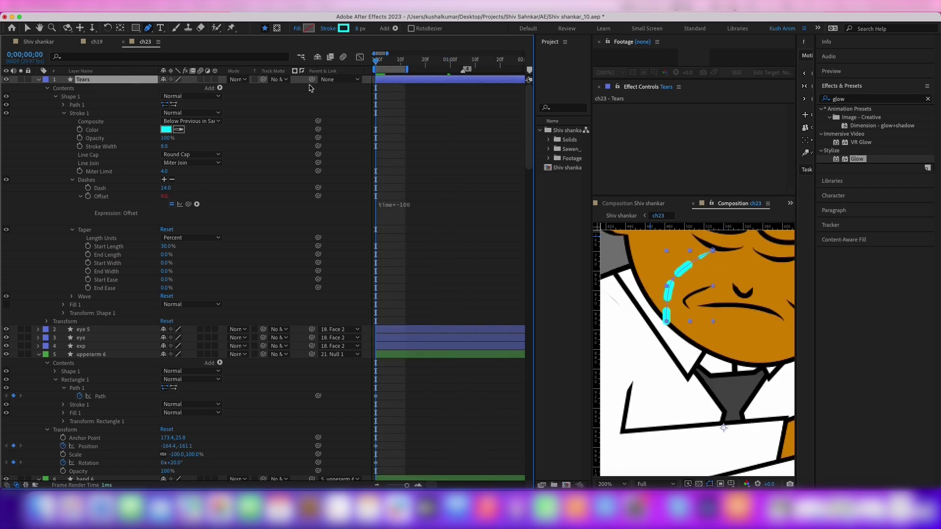
# - Preview the falling tears, duplicate Tears 2 as Tears 3, then return to Shiv shankar
pyautogui.press('space')
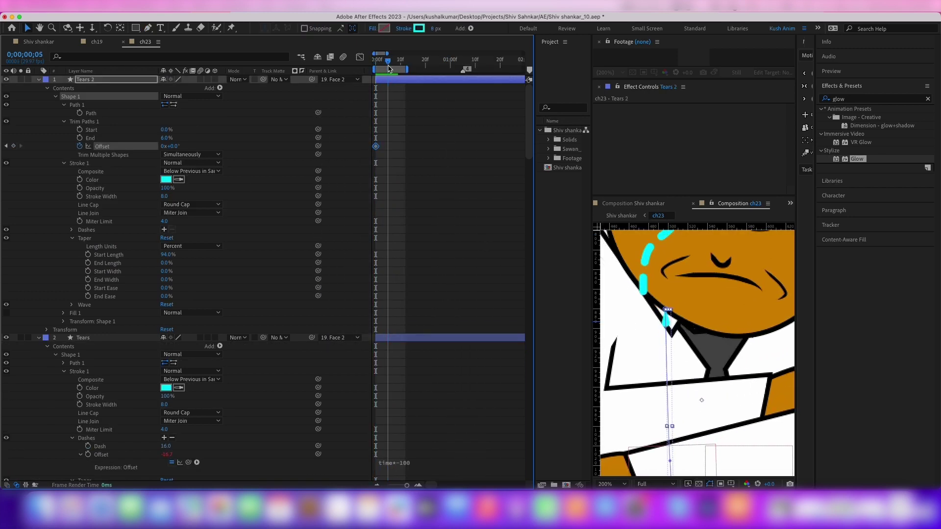
pyautogui.scroll(-4, 690, 265)
pyautogui.click(40, 80)
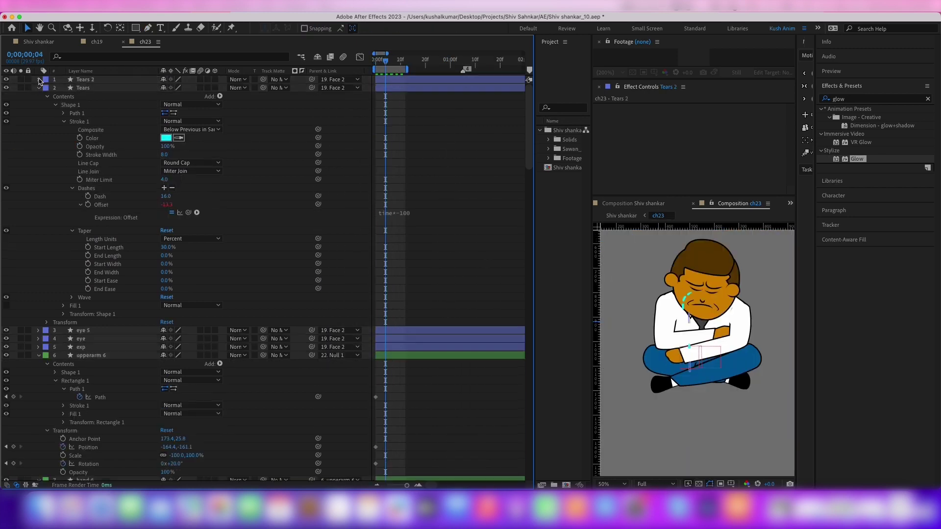
pyautogui.hotkey('ctrl', 'd')
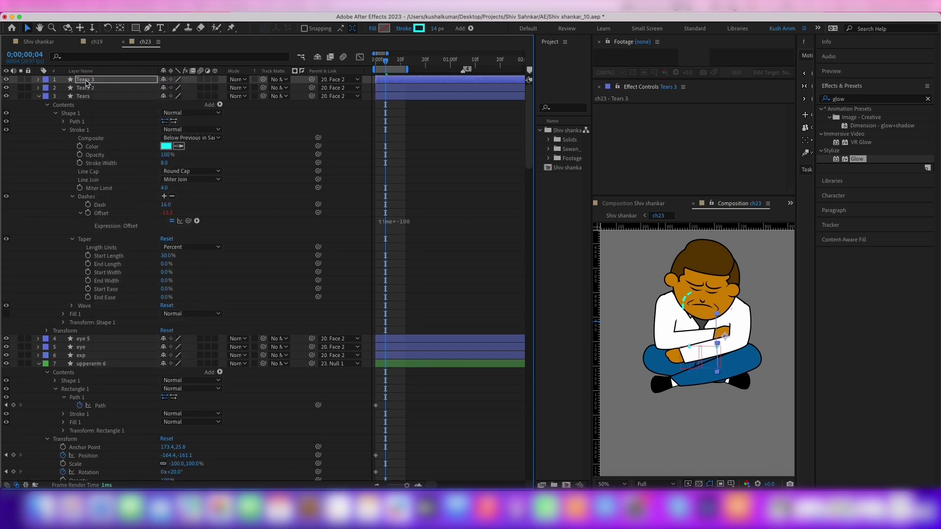
pyautogui.click(39, 79)
pyautogui.scroll(2, 691, 284)
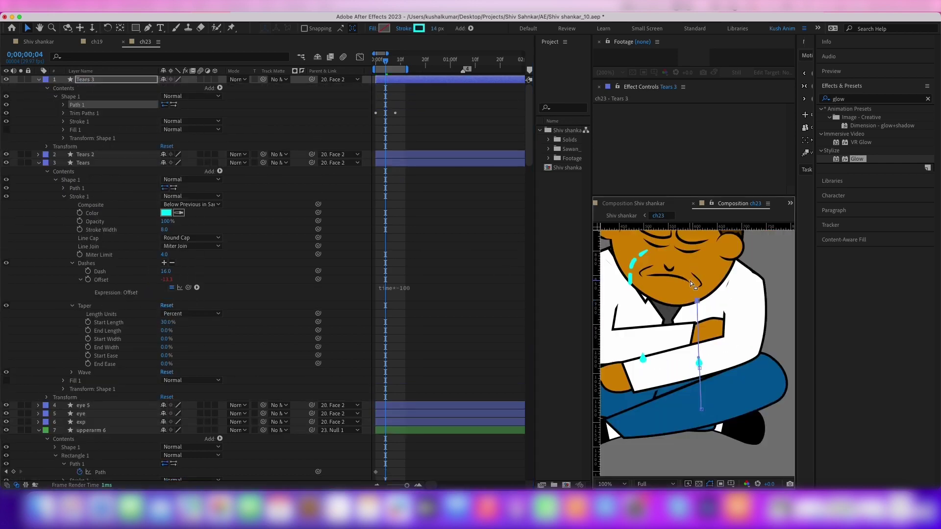
pyautogui.click(427, 230)
pyautogui.press('Tab')
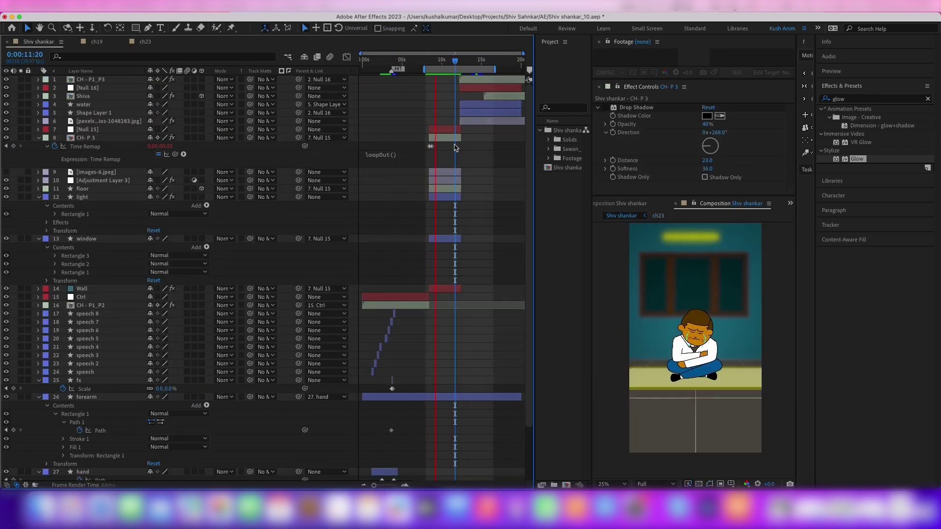
# - At 12:09, raise Null 16 to 472,824.8 and scale it to 175.6% to reframe the milk-pouring shot
pyautogui.click(87, 88)
pyautogui.press('u')
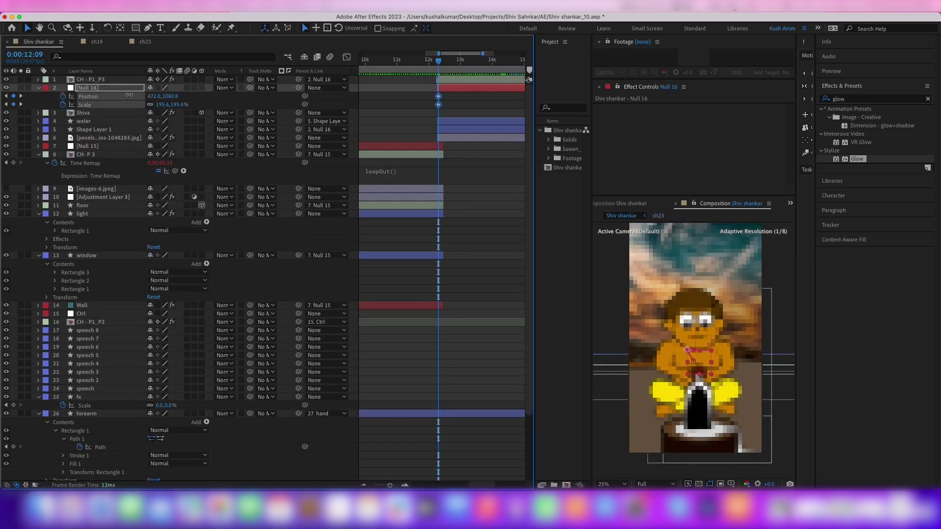
pyautogui.moveTo(169, 96)
pyautogui.mouseDown()
pyautogui.moveTo(128, 94)
pyautogui.moveTo(147, 104)
pyautogui.mouseUp()
pyautogui.press('-')
pyautogui.scroll(-1, 631, 270)
pyautogui.scroll(1, 643, 245)
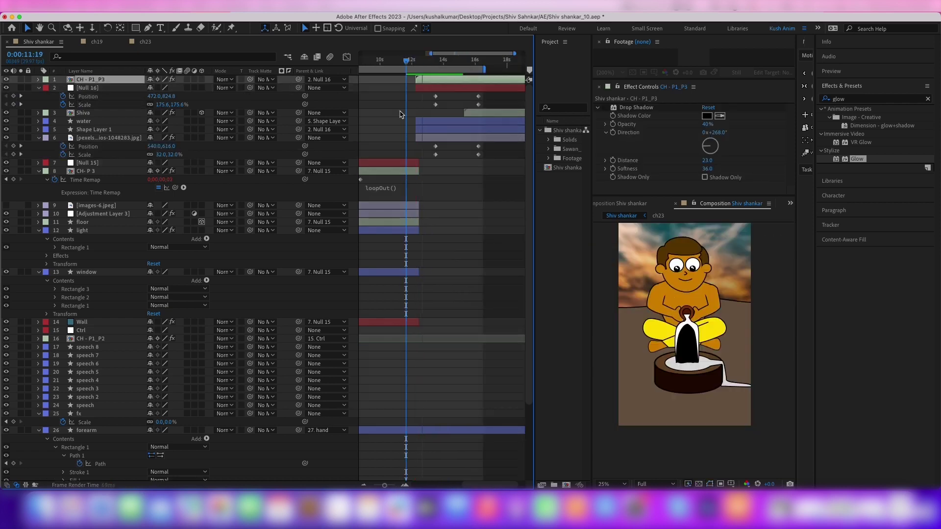
pyautogui.moveTo(406, 60); pyautogui.dragTo(437, 63)
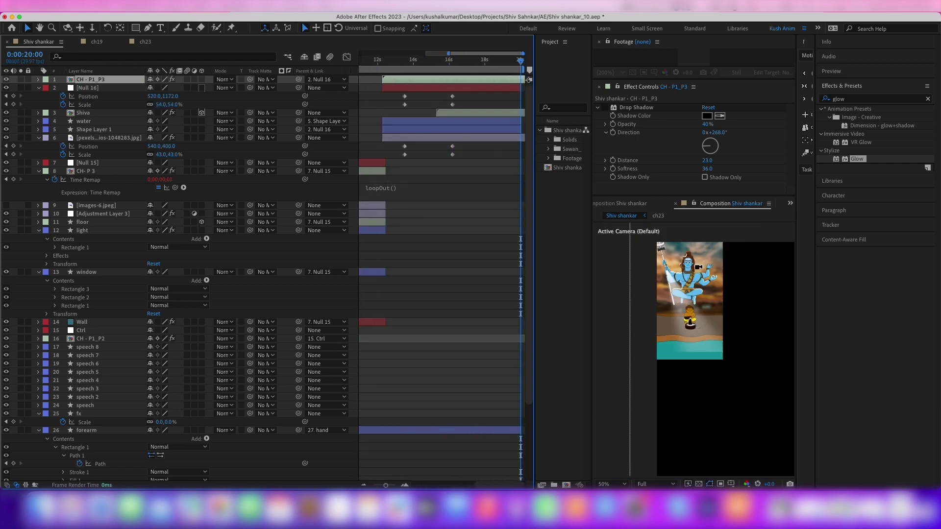
pyautogui.click(87, 113)
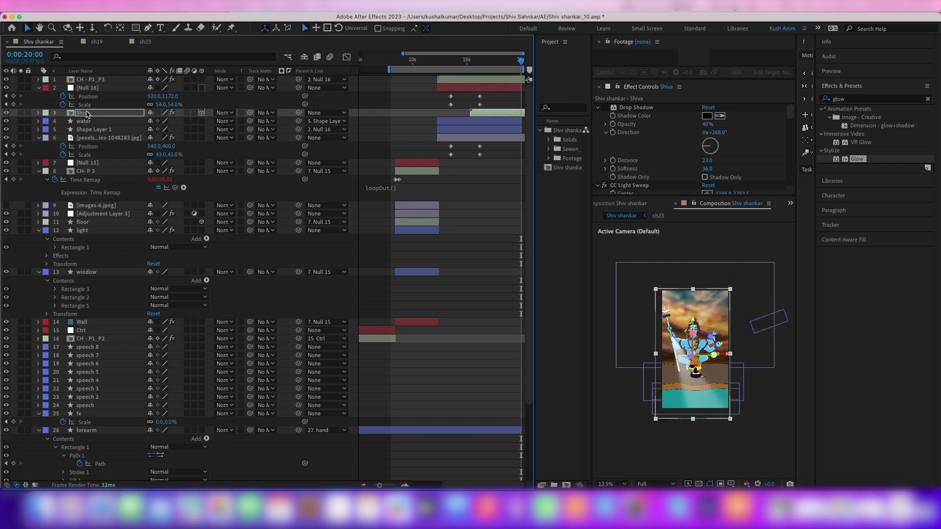
# - Move Shiva below the water and Shape Layer 1, and add a Position keyframe at 17:18
pyautogui.press('s')
pyautogui.moveTo(445, 61)
pyautogui.mouseDown()
pyautogui.moveTo(458, 61)
pyautogui.moveTo(403, 63)
pyautogui.mouseUp()
pyautogui.press('super+bracketleft')
pyautogui.press('super+bracketleft')
pyautogui.press('u')
pyautogui.click(423, 138)
pyautogui.press('super+c')
pyautogui.press('super+v')
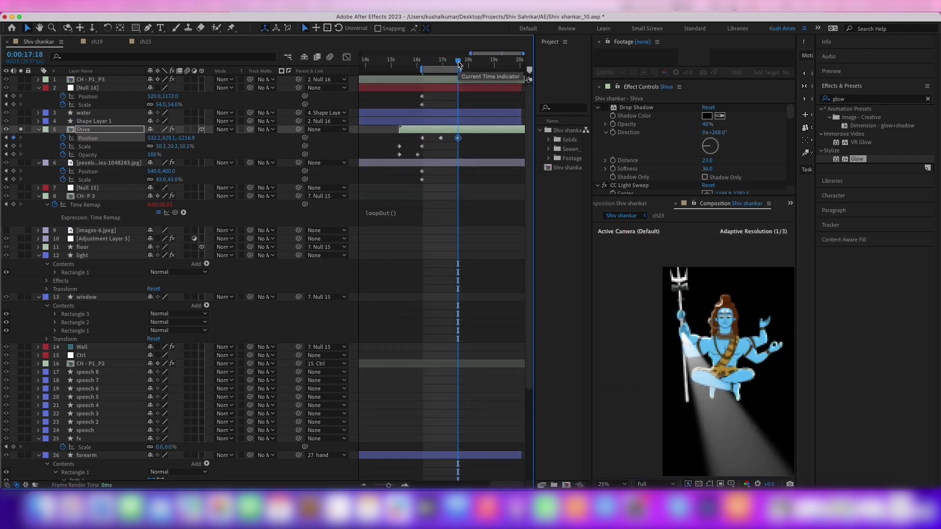
pyautogui.press('=')
# - Preview Shiva's entrance at Quarter resolution and spread its Position keyframes further apart in time
pyautogui.click(656, 484)
pyautogui.click(652, 453)
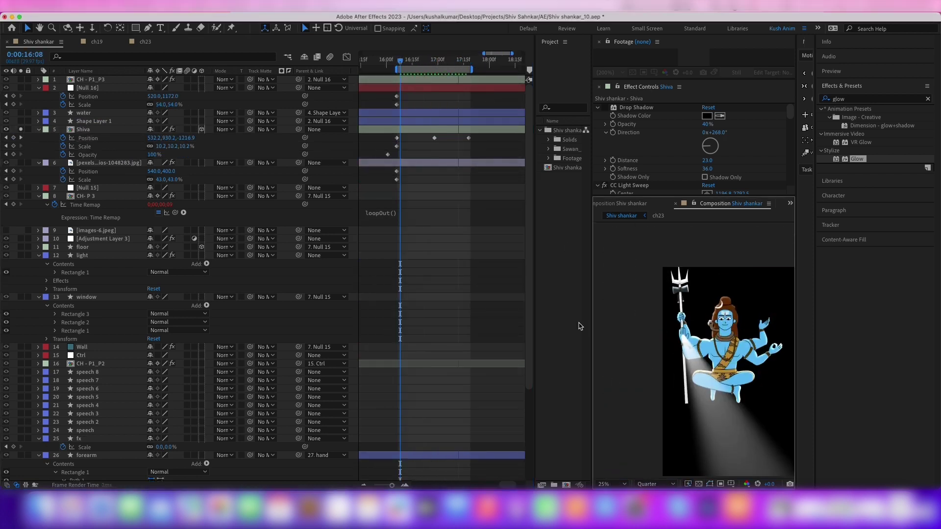
pyautogui.press('space')
pyautogui.press('-')
pyautogui.moveTo(447, 137)
pyautogui.mouseDown()
pyautogui.moveTo(464, 138)
pyautogui.moveTo(400, 134)
pyautogui.mouseUp()
pyautogui.press('-')
pyautogui.moveTo(419, 67); pyautogui.dragTo(435, 70)
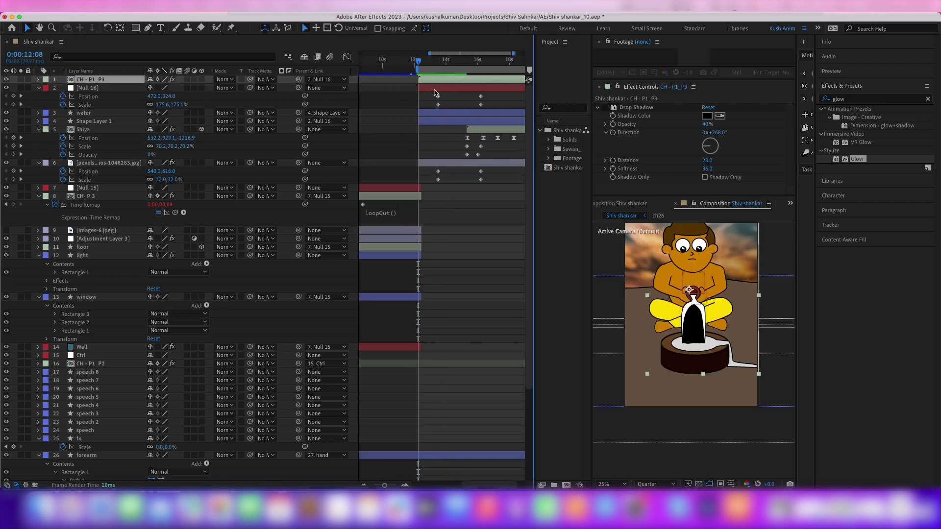
pyautogui.doubleClick(425, 81)
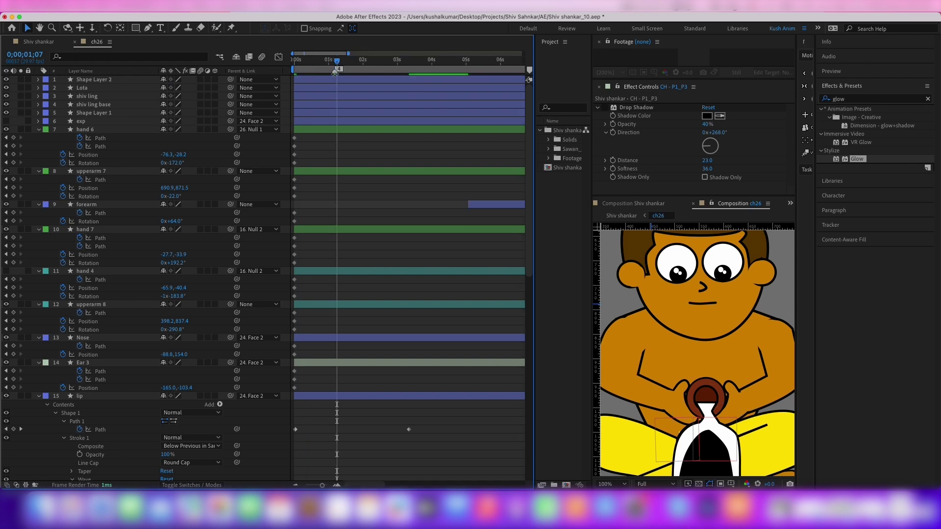
pyautogui.moveTo(409, 429); pyautogui.dragTo(327, 429)
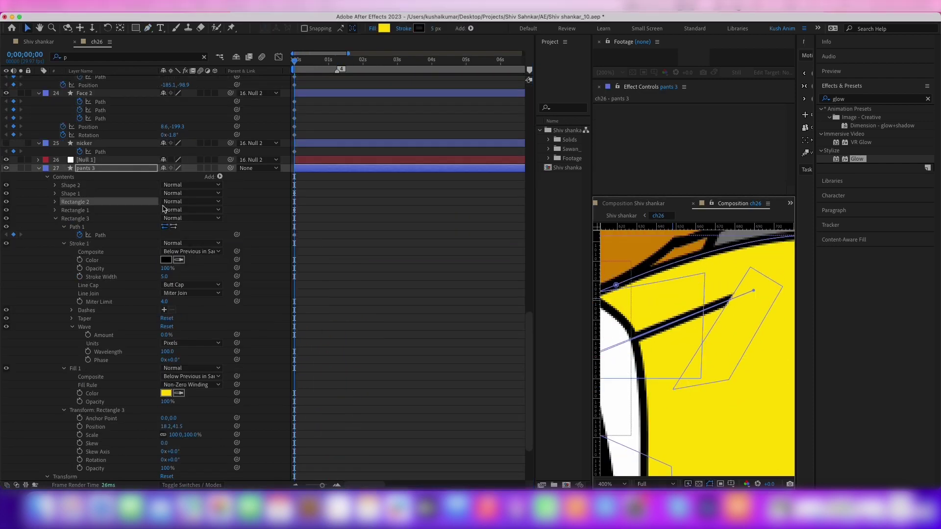
pyautogui.scroll(-4, 661, 362)
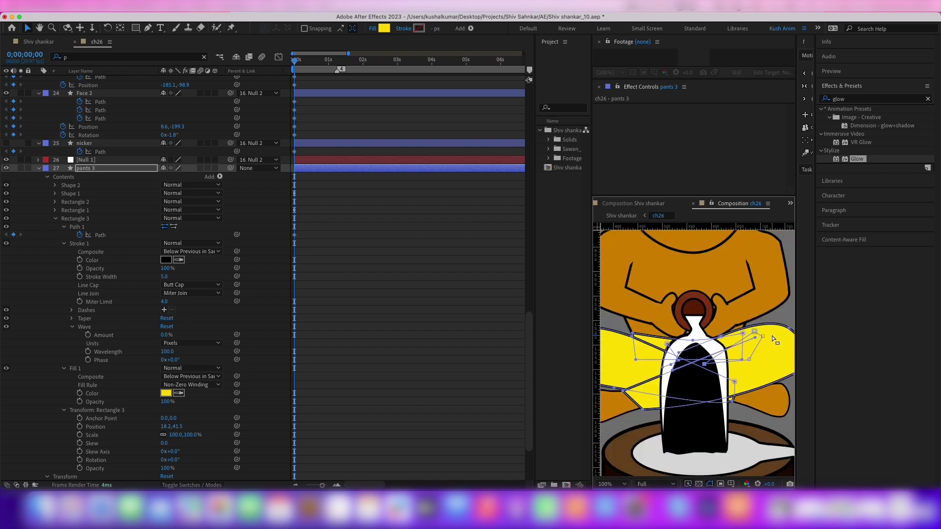
pyautogui.scroll(5, 773, 340)
pyautogui.click(100, 235)
pyautogui.scroll(2, 688, 376)
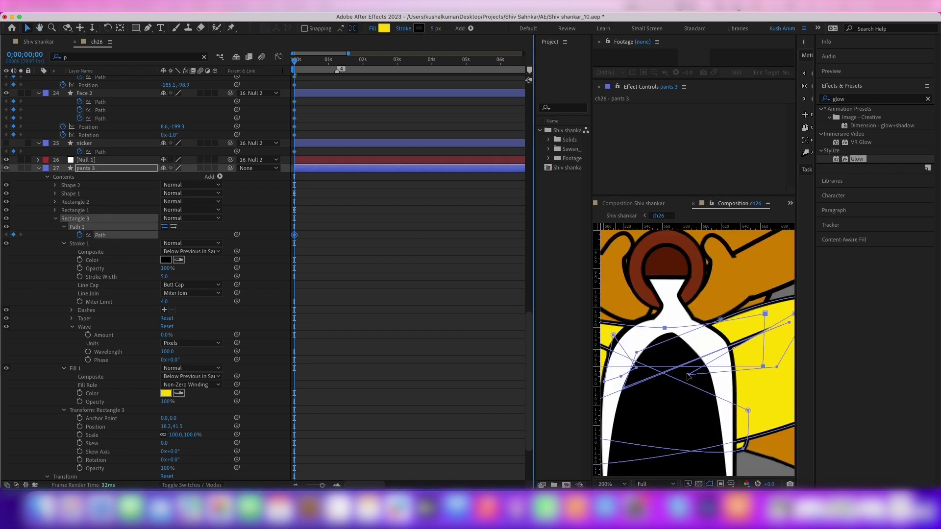
pyautogui.scroll(-1, 669, 384)
pyautogui.scroll(-3, 712, 336)
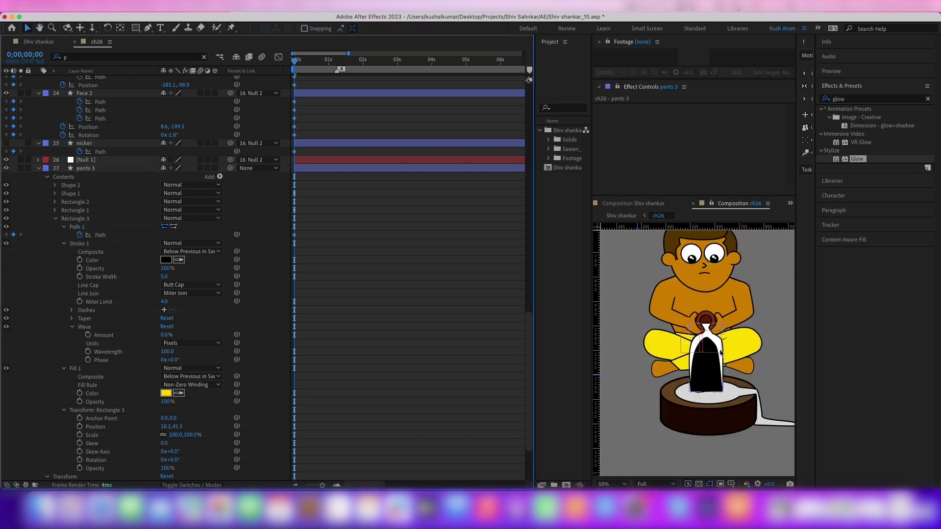
pyautogui.scroll(-2, 715, 360)
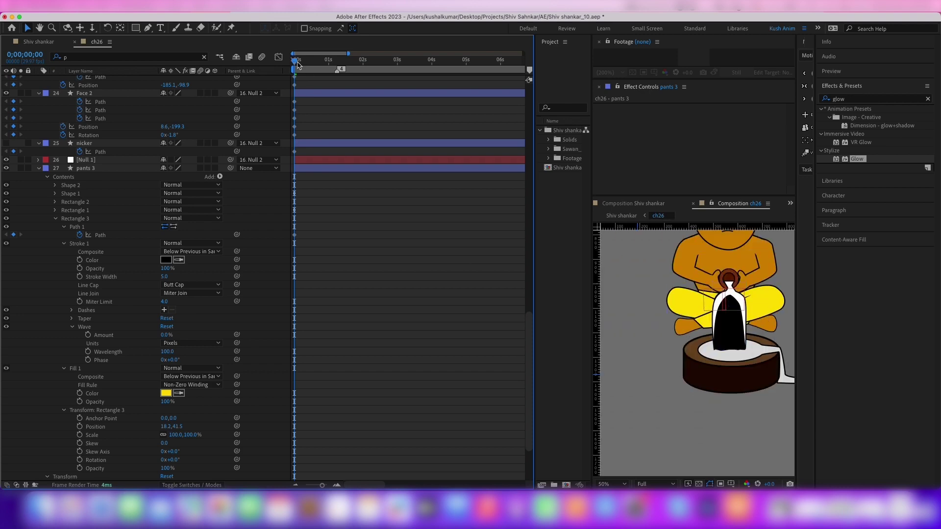
pyautogui.click(769, 270)
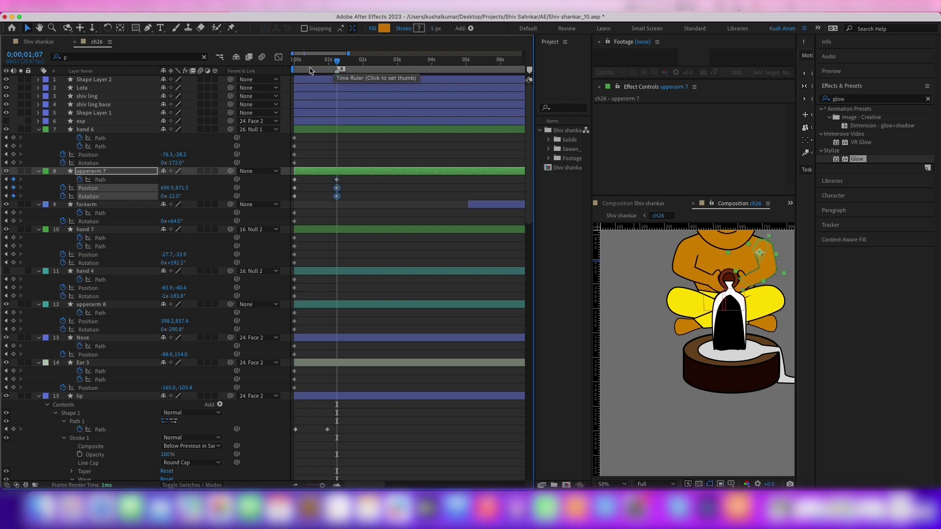
pyautogui.press('Home')
pyautogui.scroll(2, 679, 306)
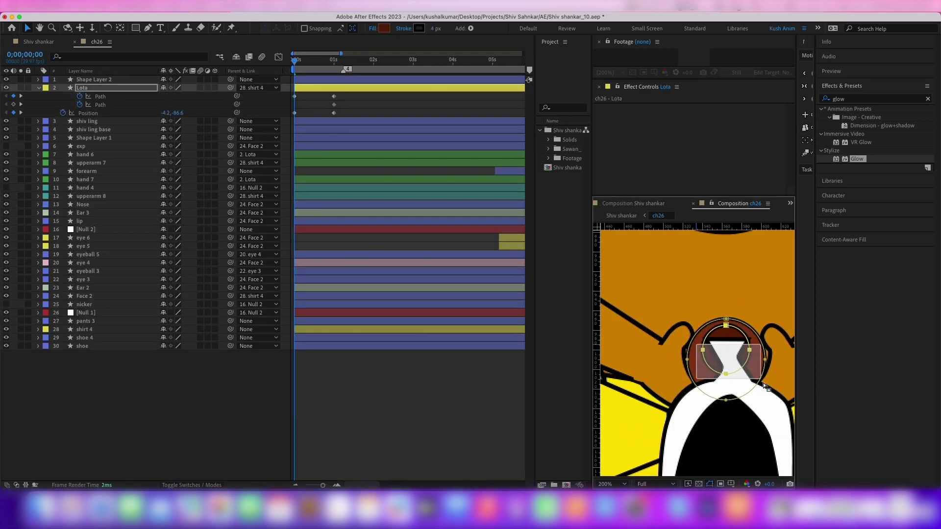
pyautogui.scroll(2, 738, 362)
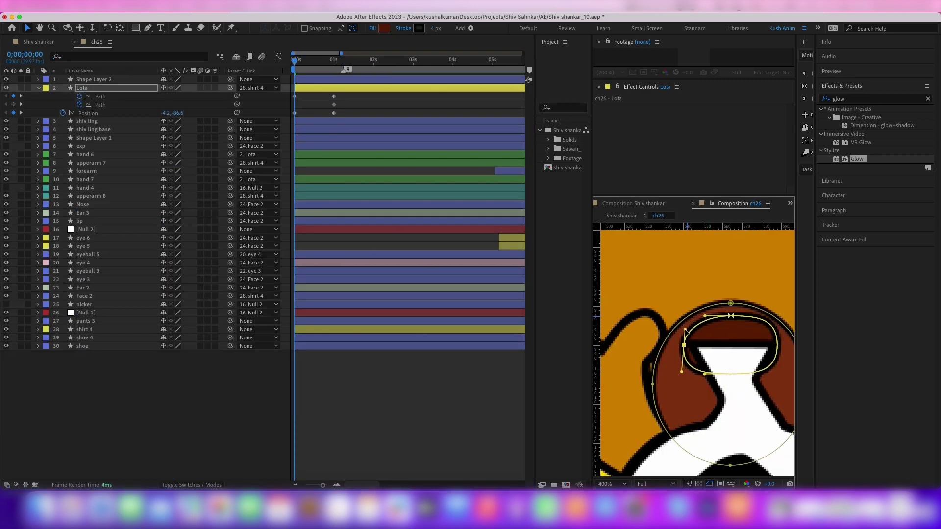
pyautogui.hscroll(3, 726, 367)
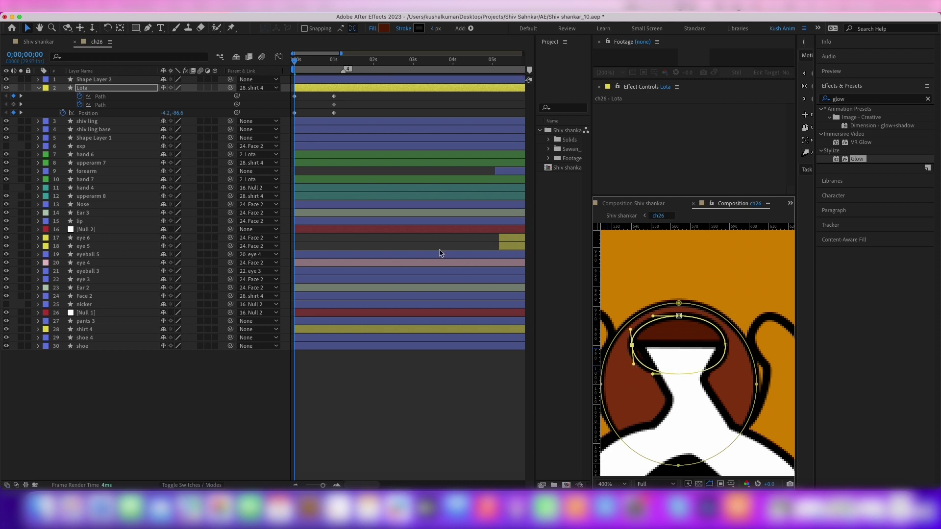
pyautogui.moveTo(624, 310); pyautogui.dragTo(734, 390)
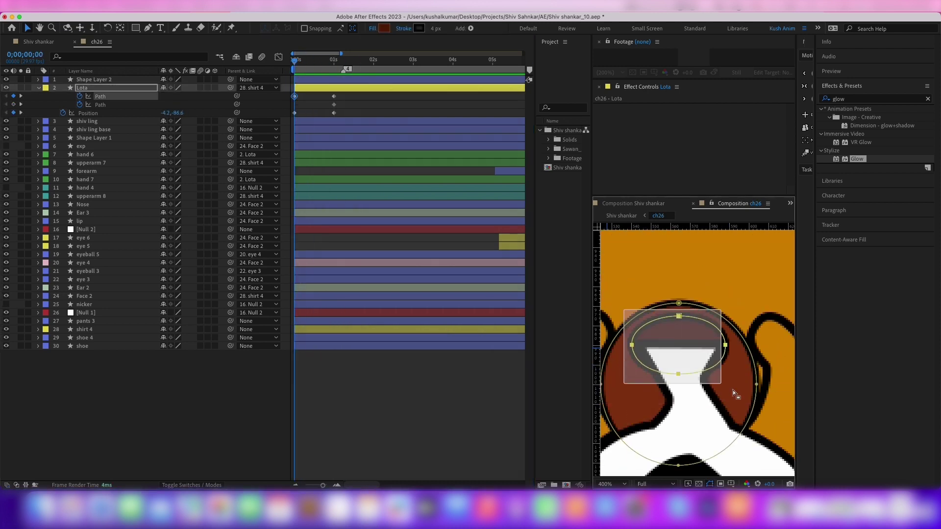
pyautogui.click(271, 85)
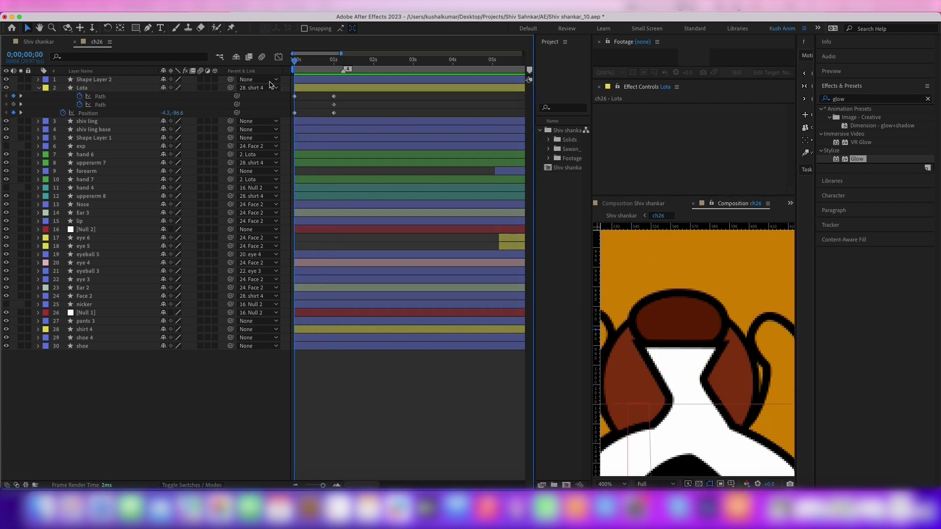
pyautogui.press(',')
pyautogui.press(',')
pyautogui.press(',')
pyautogui.press('space')
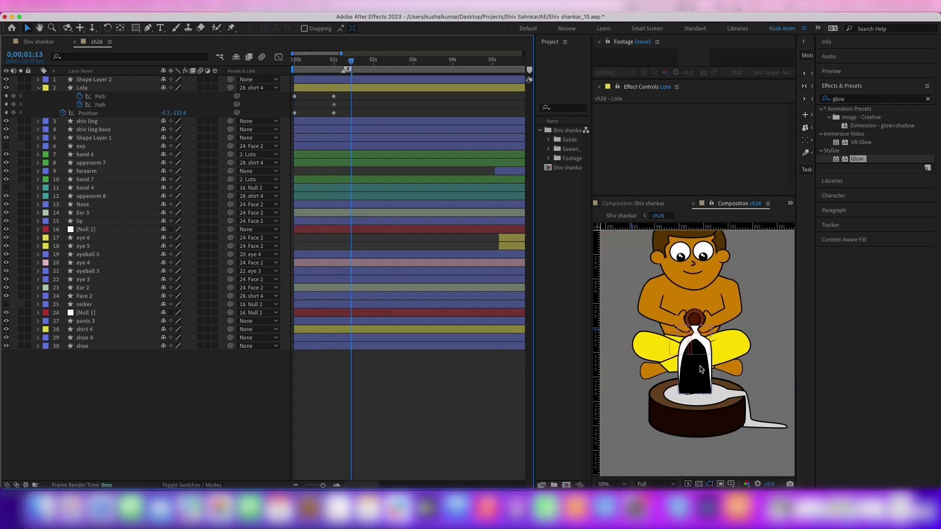
pyautogui.click(709, 351)
pyautogui.scroll(2, 710, 351)
pyautogui.click(334, 61)
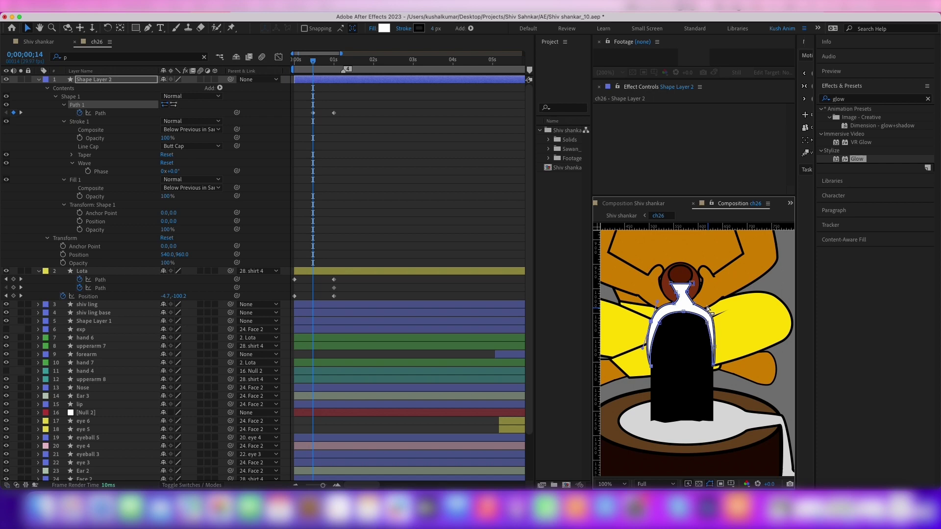
# - In ch26, select the milk path keyframe near one second and move the time indicator to about 4;27
pyautogui.scroll(2, 708, 308)
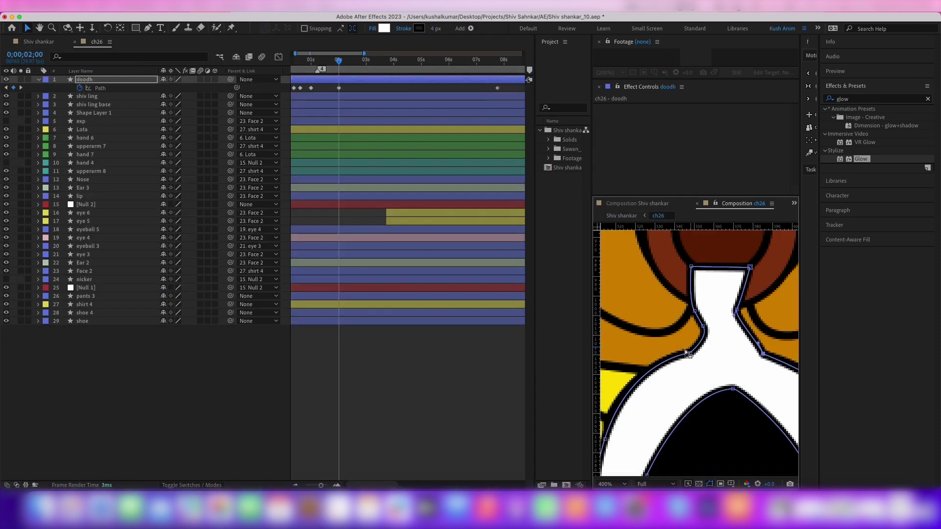
pyautogui.scroll(-2, 686, 352)
pyautogui.scroll(-3, 667, 370)
pyautogui.scroll(-1, 650, 388)
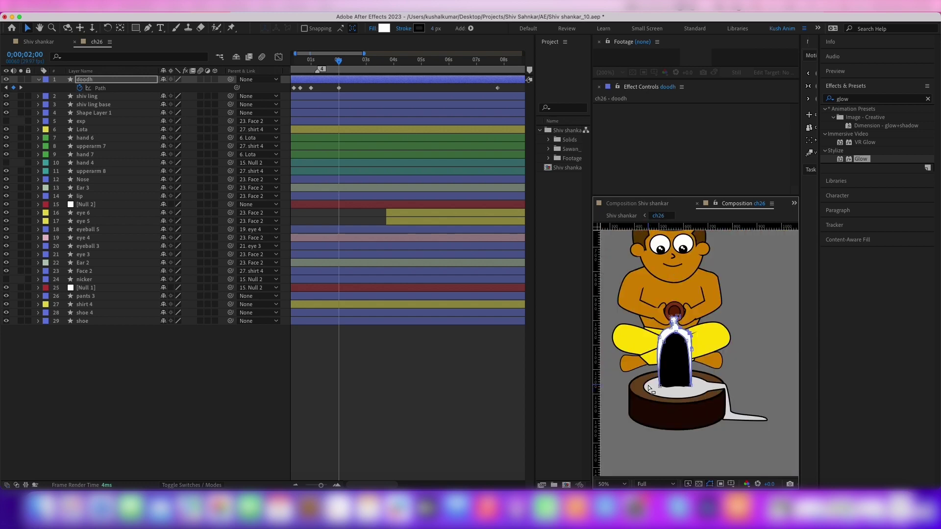
pyautogui.click(311, 88)
pyautogui.click(419, 61)
pyautogui.scroll(4, 681, 332)
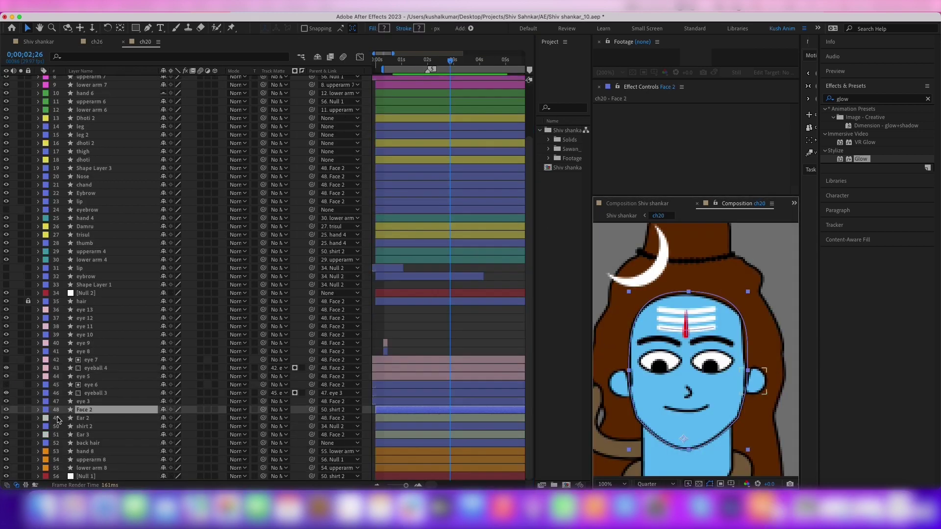
# - Copy the tilak shapes from Face 2 in ch20 and paste them into ch26 as a new layer
pyautogui.click(46, 259)
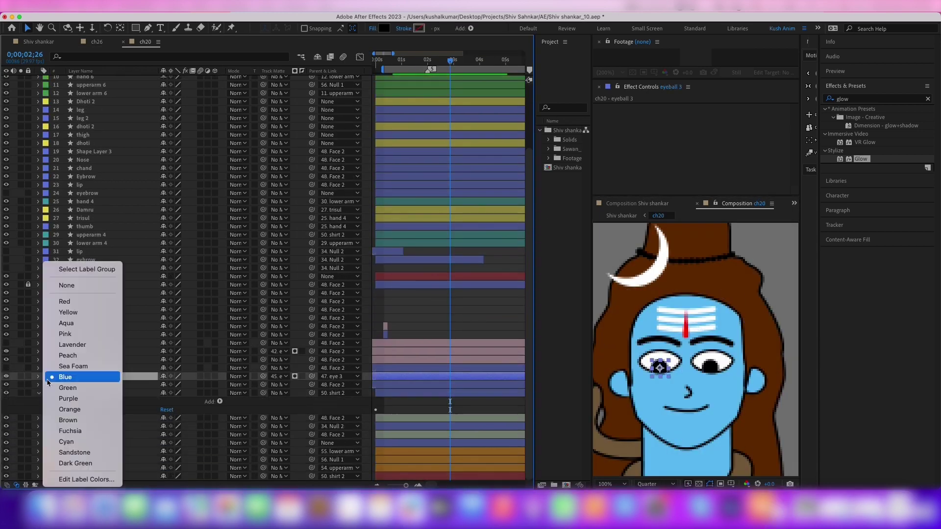
pyautogui.click(64, 379)
pyautogui.click(47, 402)
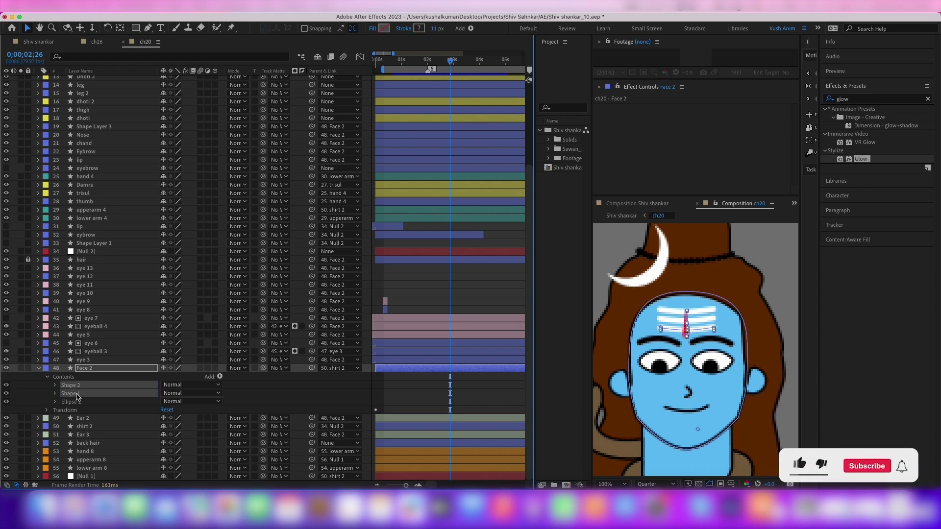
pyautogui.click(97, 42)
pyautogui.hotkey('ctrl', 'v')
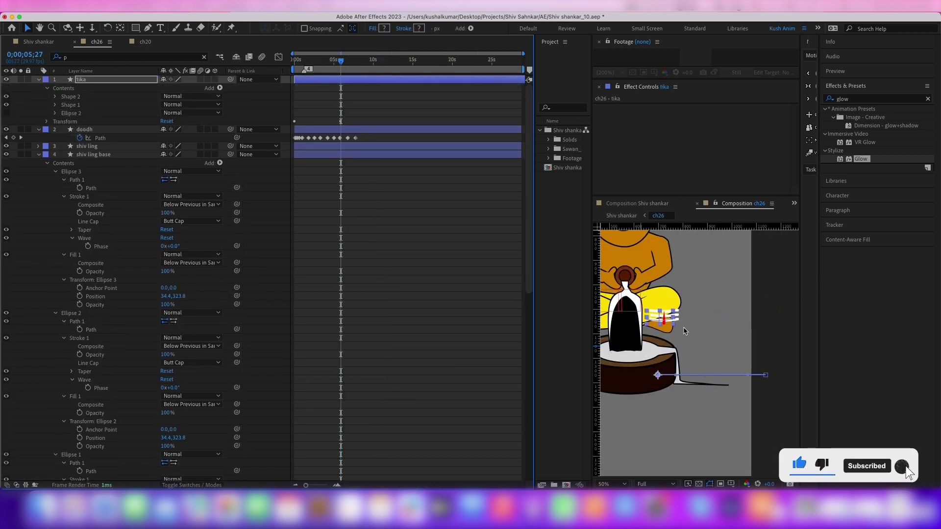
# - Scale the tika layer to 63%, then return to the Shiv shankar composition
pyautogui.scroll(5, 685, 332)
pyautogui.click(204, 57)
pyautogui.press('s')
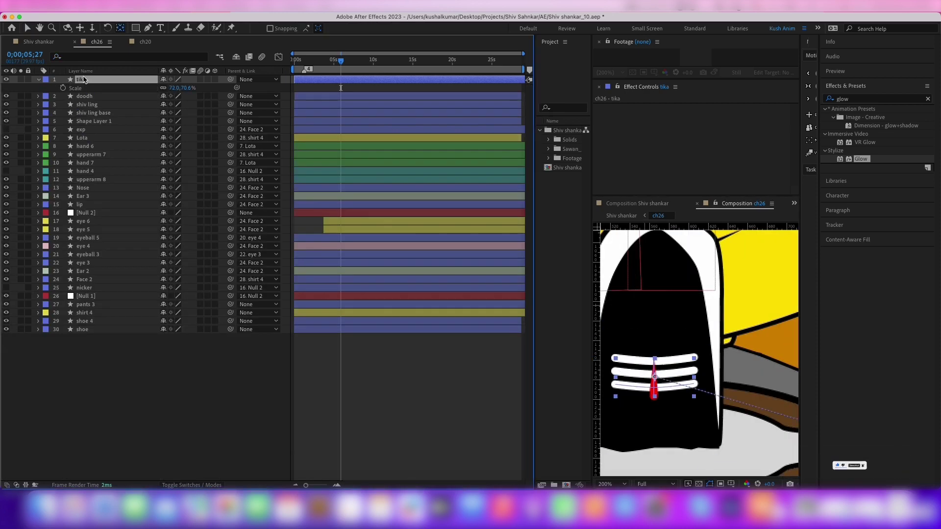
pyautogui.moveTo(175, 88); pyautogui.dragTo(161, 88)
pyautogui.scroll(-5, 685, 339)
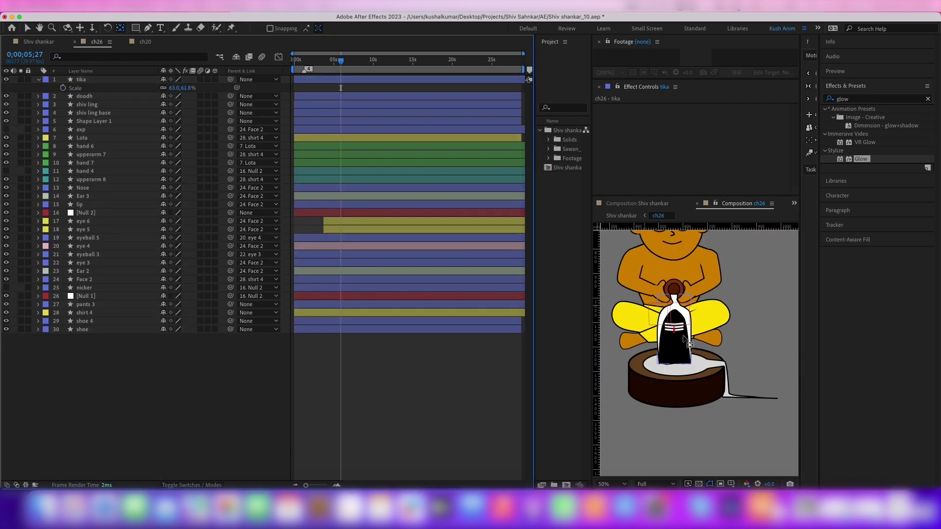
pyautogui.hotkey('shift', 'Escape')
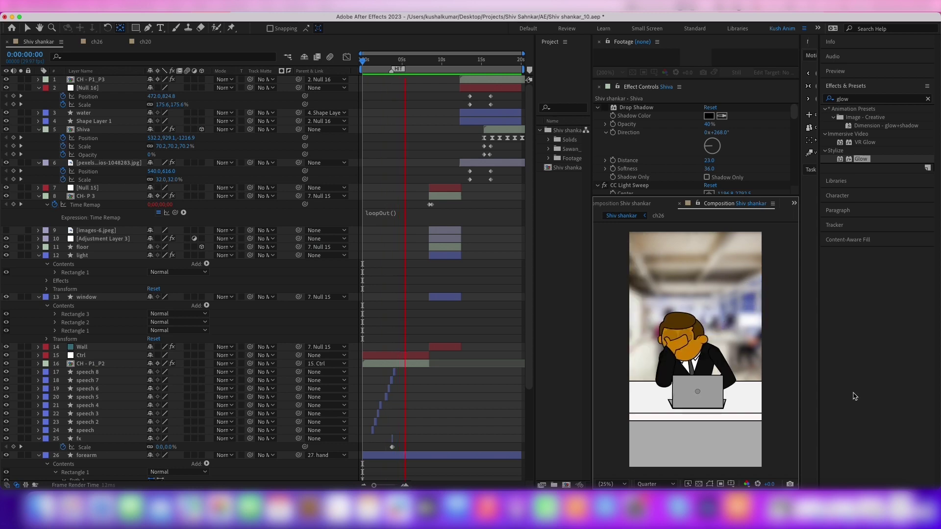